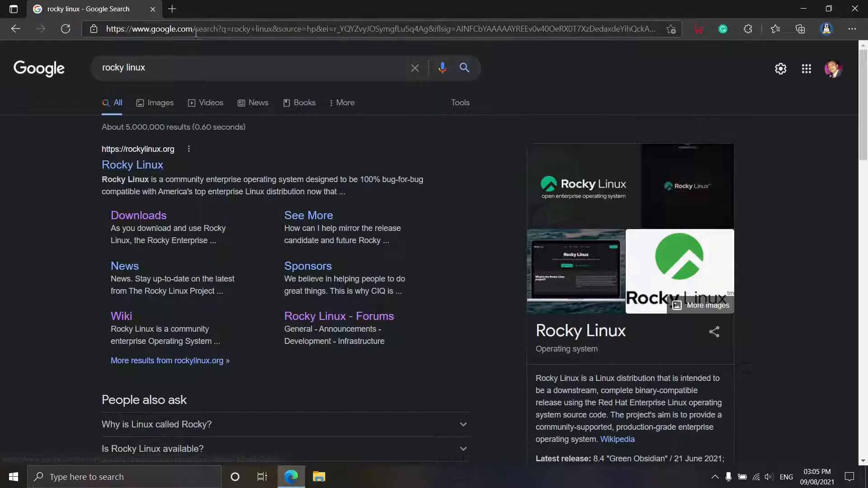
Go to rockylinux.org and start downloading the Rocky Linux x86_64 DVD image
type("ro")
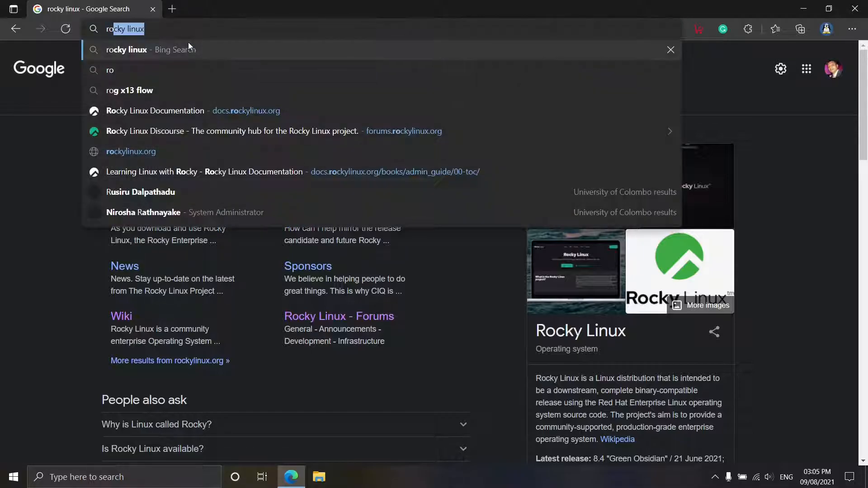
type("ckylinux")
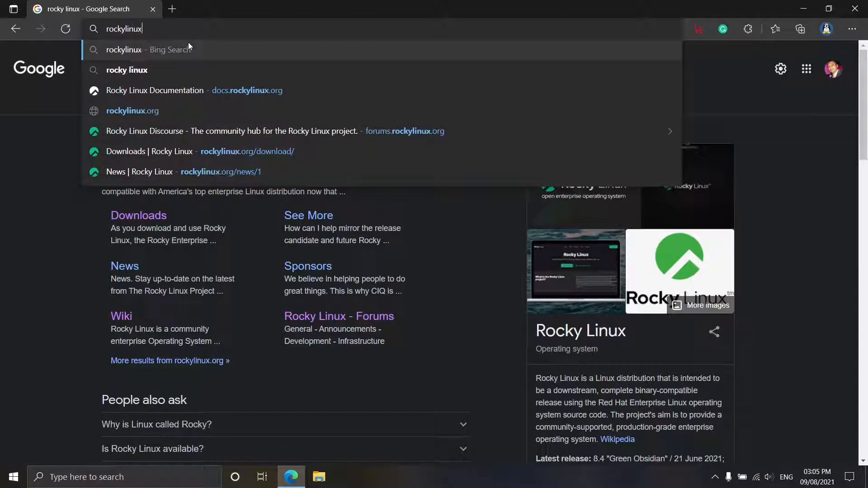
type(".org")
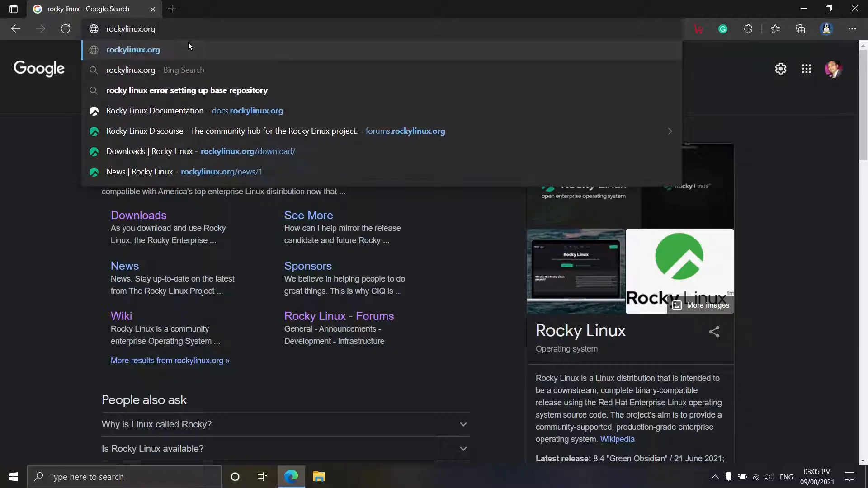
key("Return")
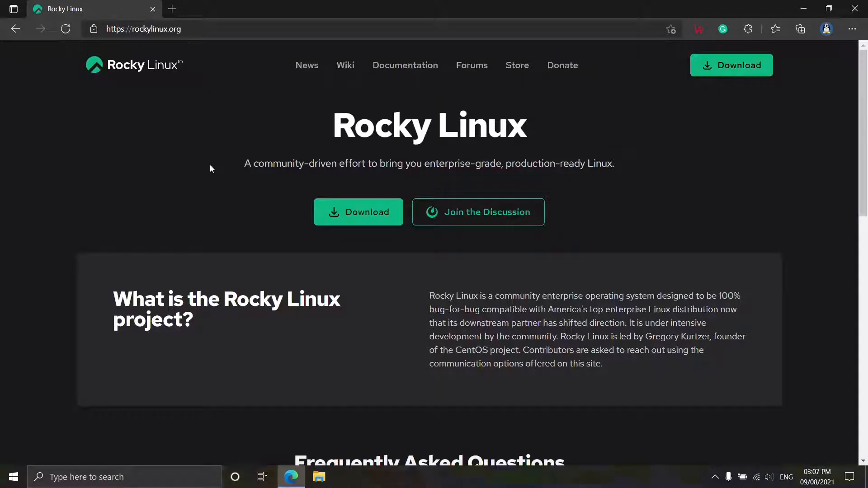
left_click(388, 224)
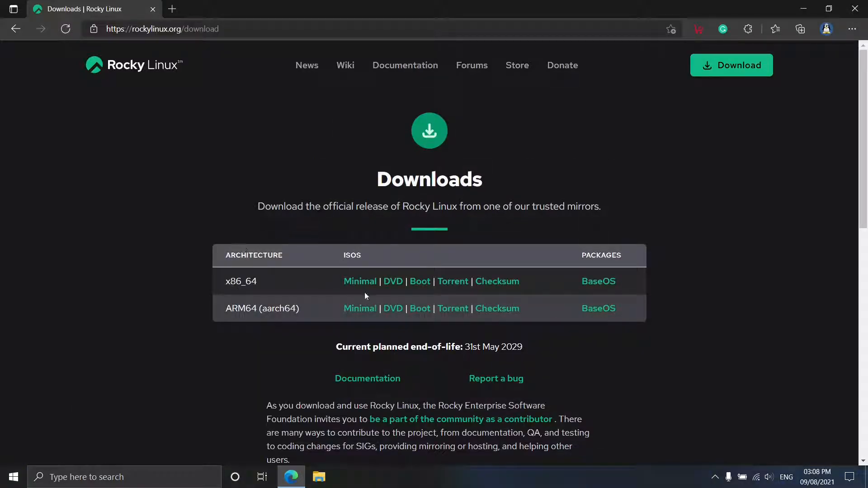
left_click(386, 284)
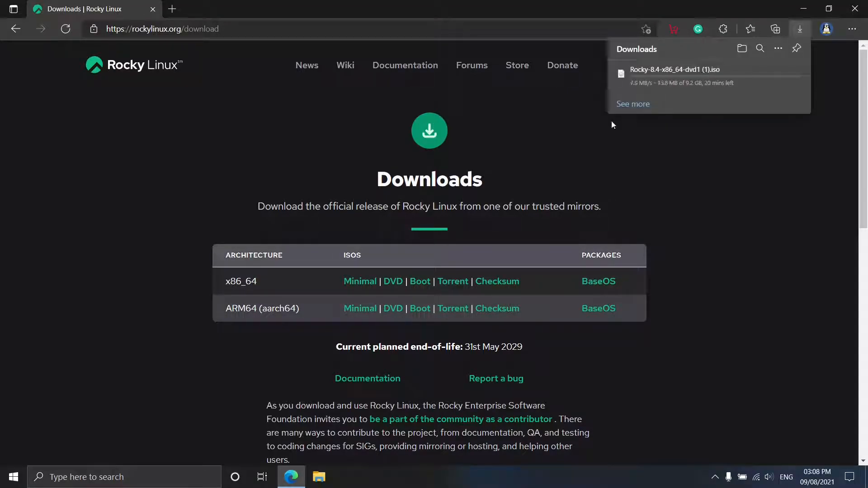
Pause the ISO download in the Downloads flyout and dismiss the flyout
mouse_move(698, 90)
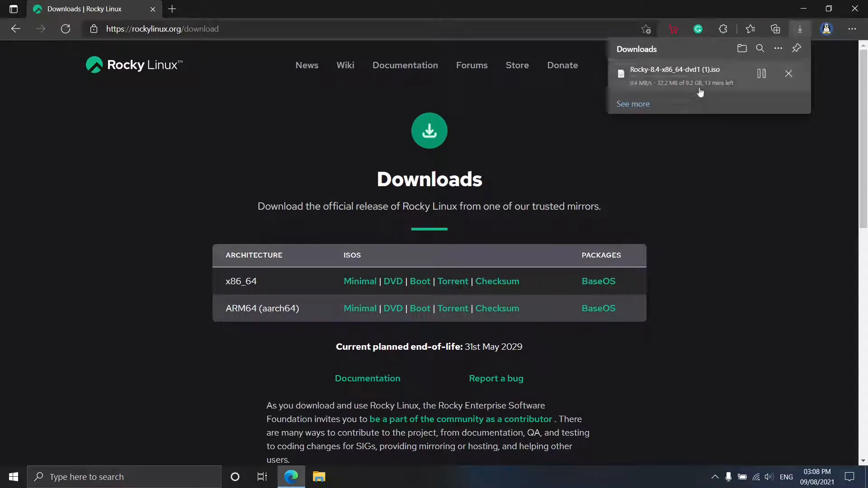
left_click(760, 75)
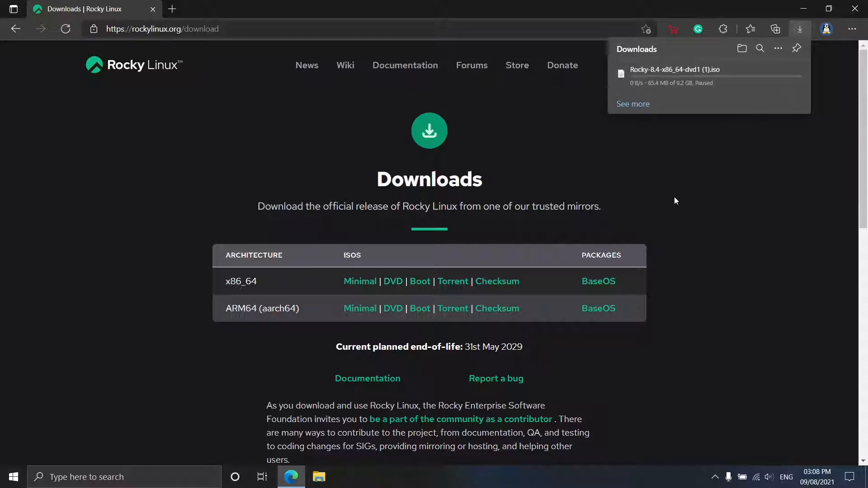
mouse_move(681, 88)
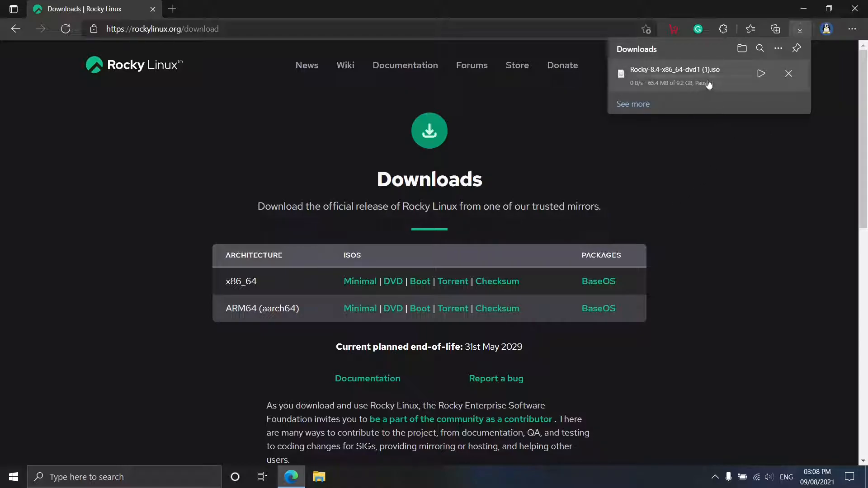
left_click(705, 158)
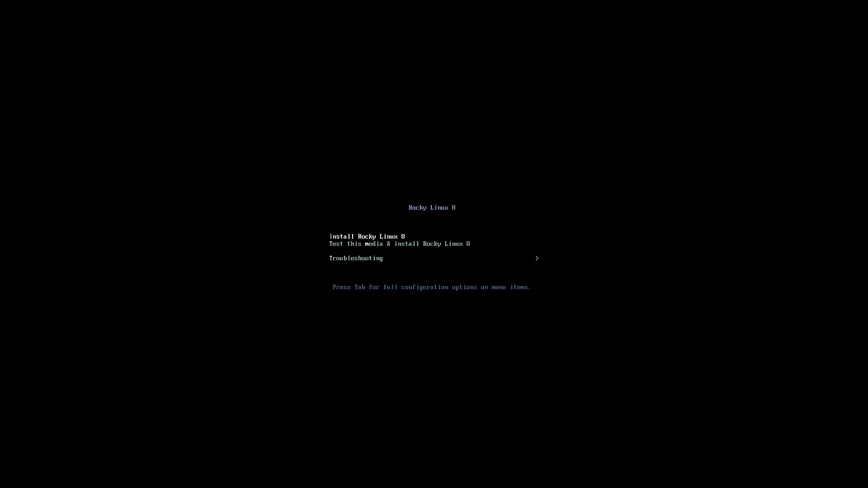
Move past the media test entry to Troubleshooting and enter its submenu
key("Down")
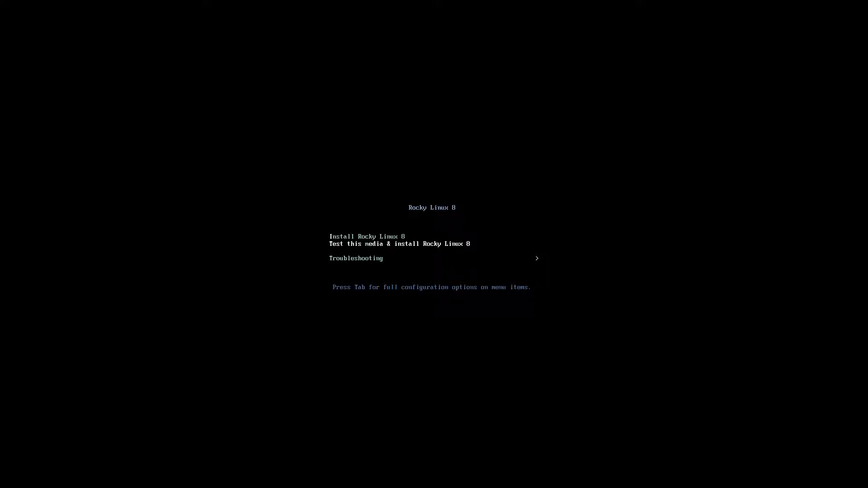
key("Down")
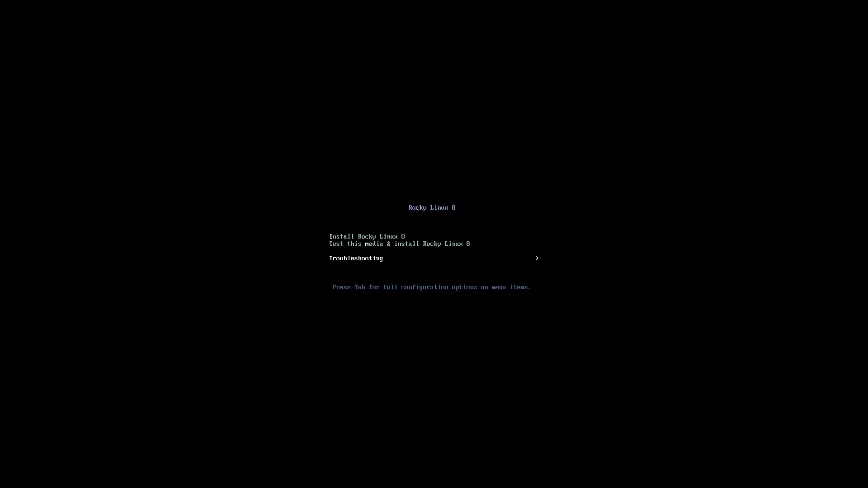
key("Return")
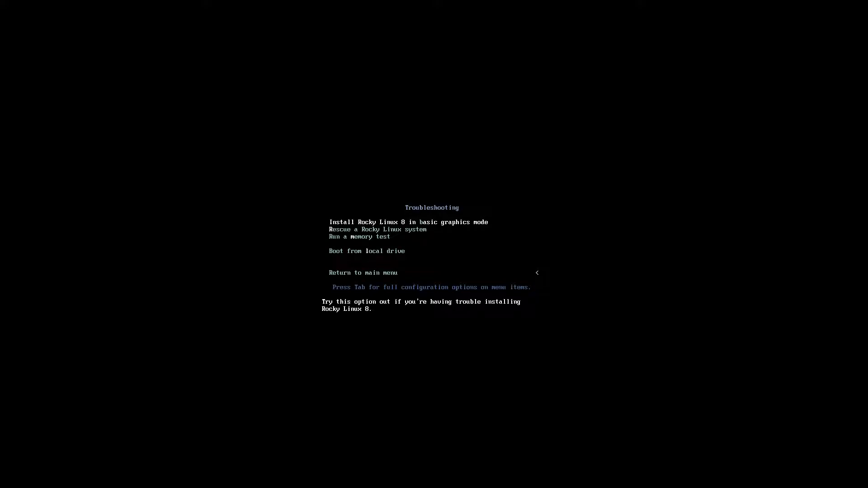
Step through the Troubleshooting entries to Return to main menu, then boot Install Rocky Linux 8
key("Down")
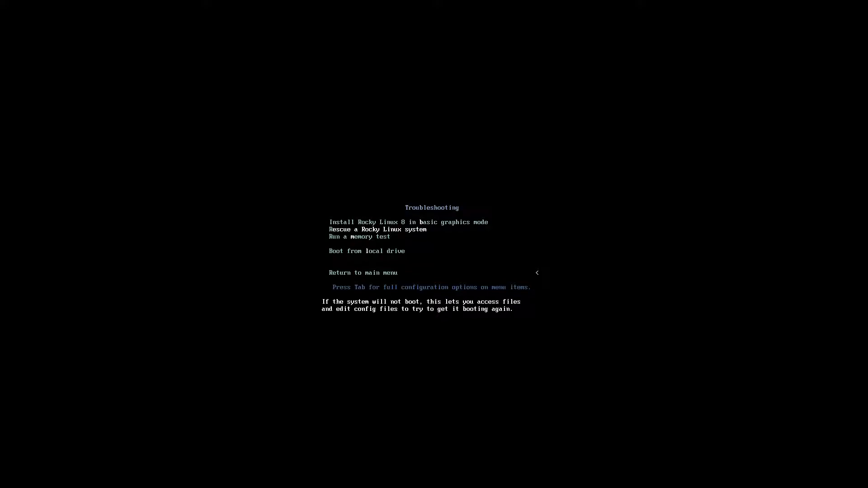
key("Down")
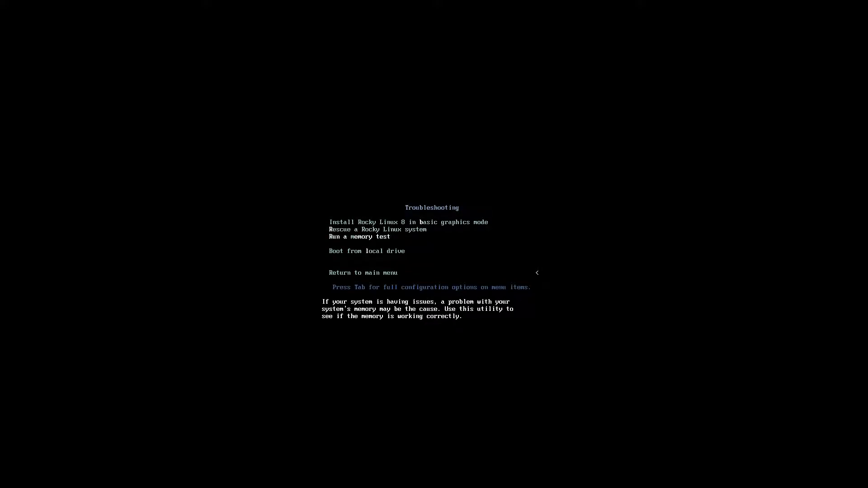
key("Down")
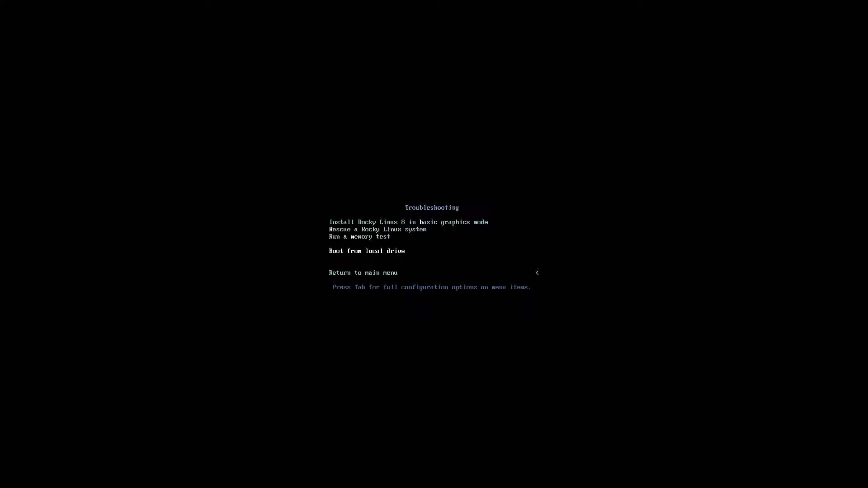
key("Down")
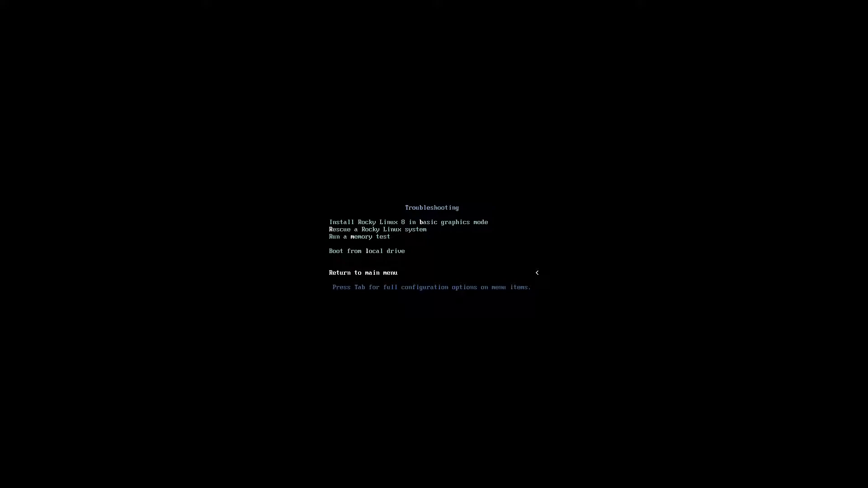
key("Return")
key("Up")
key("Up")
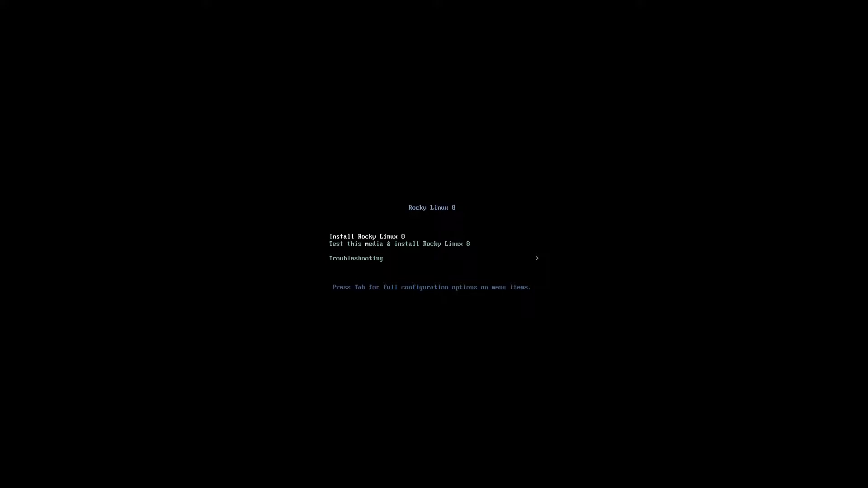
key("Return")
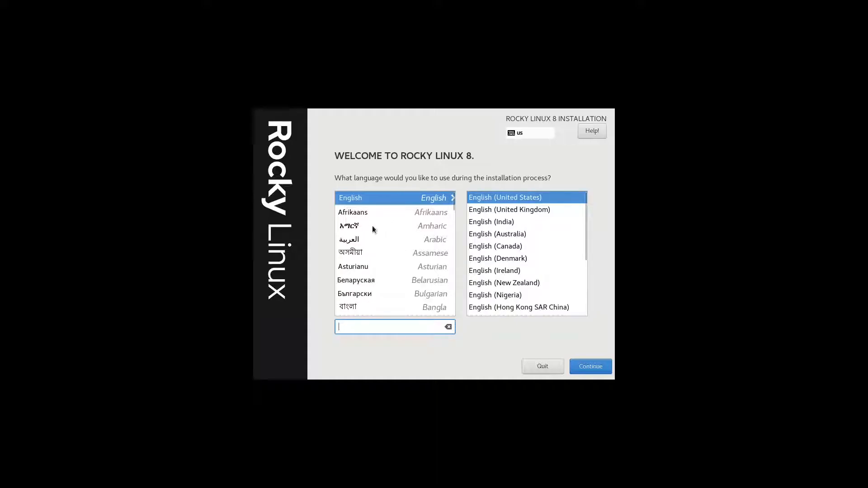
Browse the language lists and continue with English (United States) selected
scroll(511, 230, "down", 5)
scroll(513, 250, "up", 5)
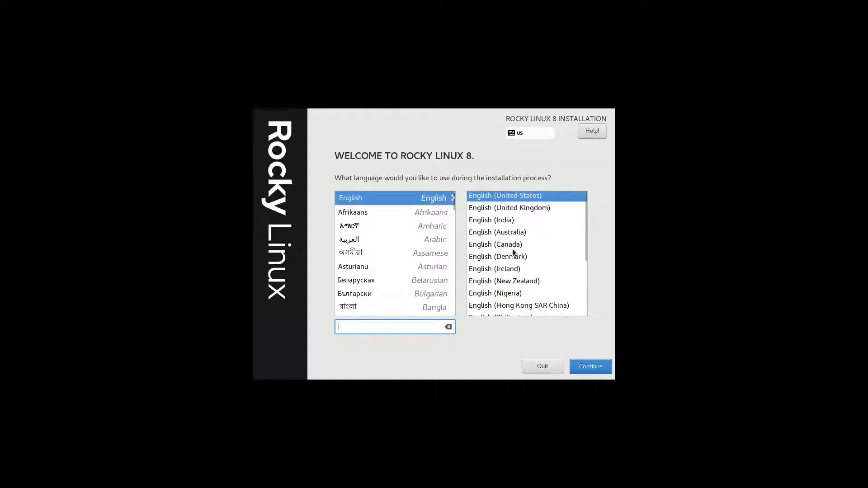
scroll(388, 265, "down", 4)
scroll(386, 266, "down", 10)
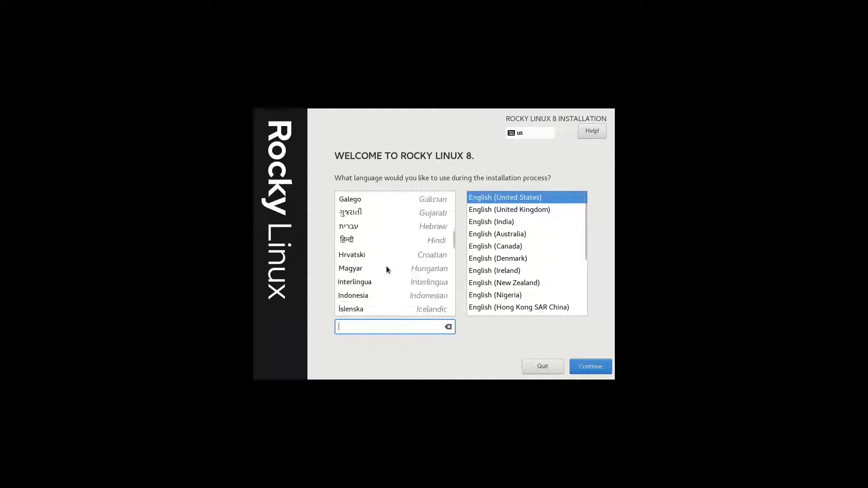
scroll(386, 268, "up", 6)
scroll(386, 267, "up", 10)
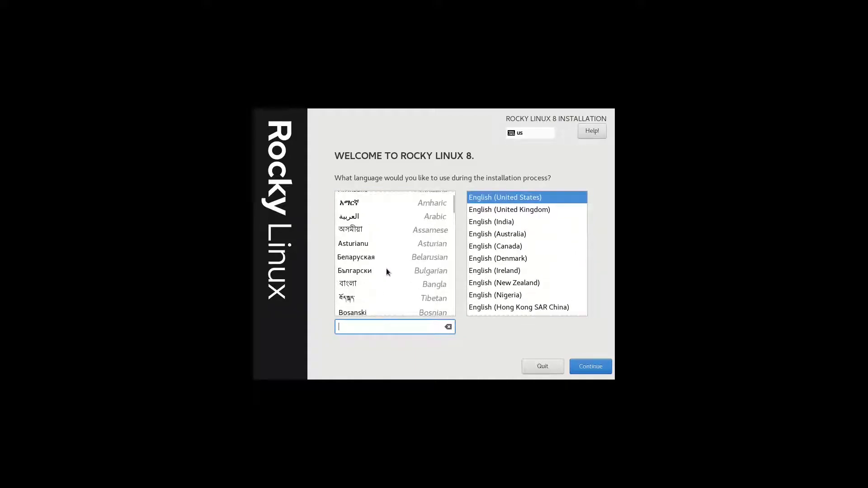
left_click(579, 369)
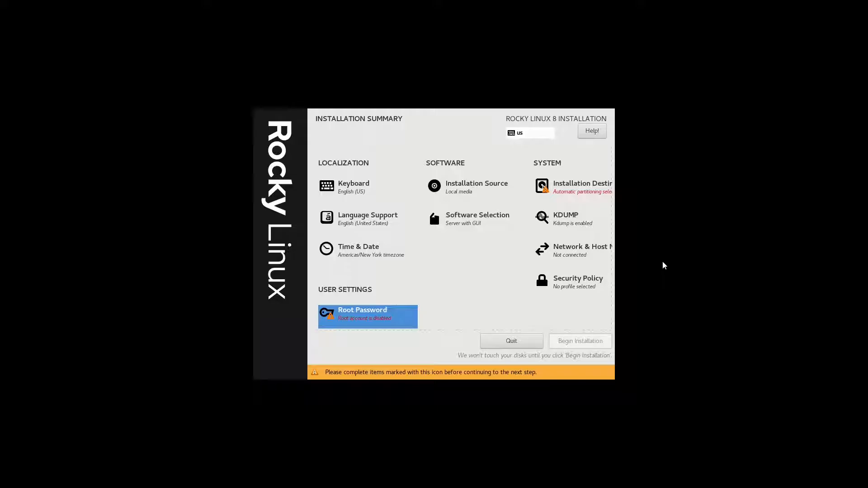
Open Installation Source, then start and cancel the installation media verification
left_click(478, 189)
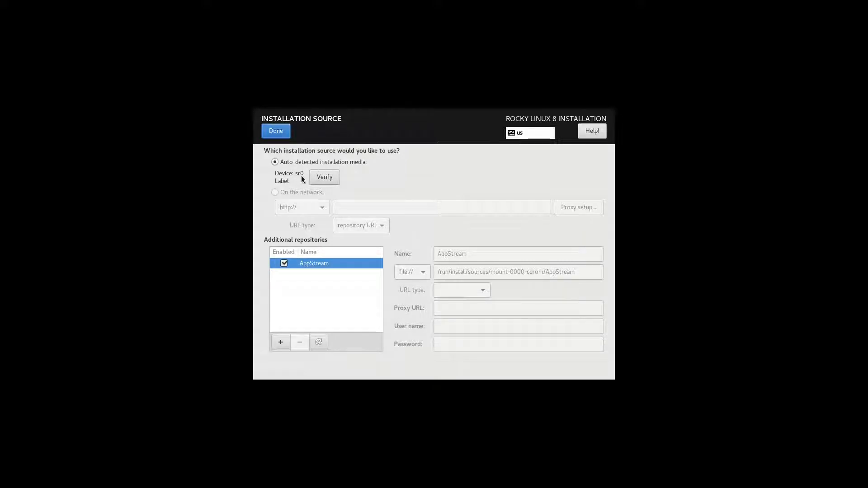
left_click(323, 178)
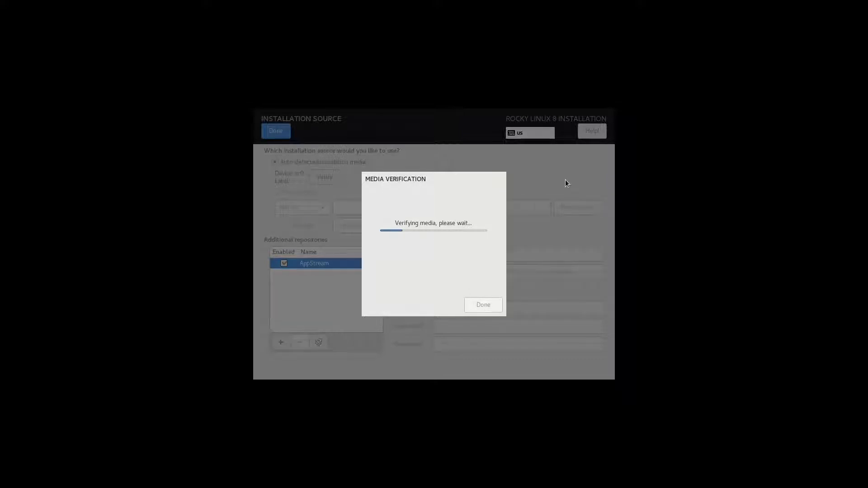
key("Escape")
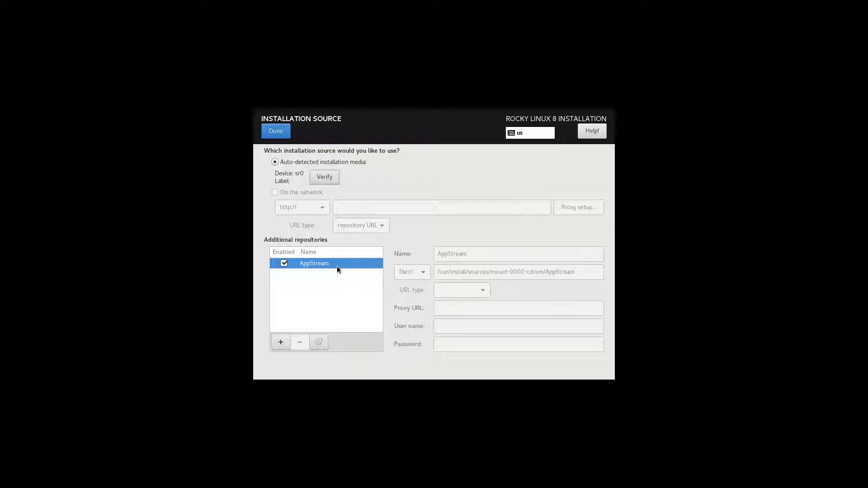
left_click(280, 342)
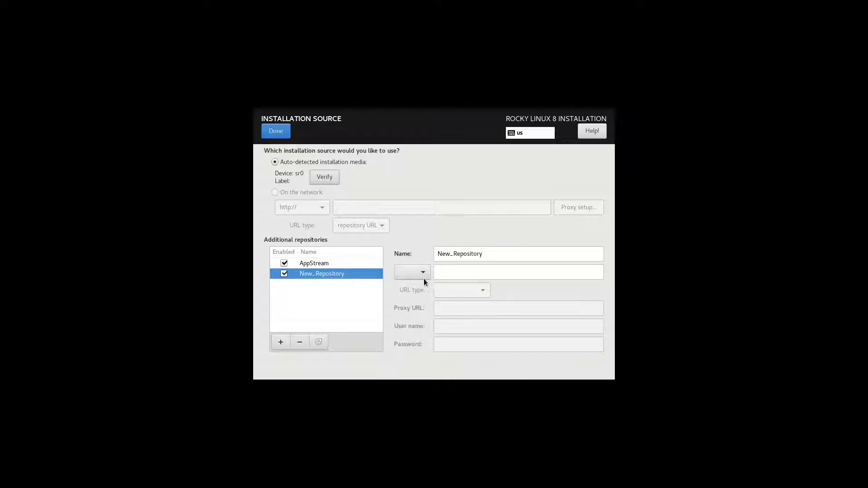
left_click(497, 251)
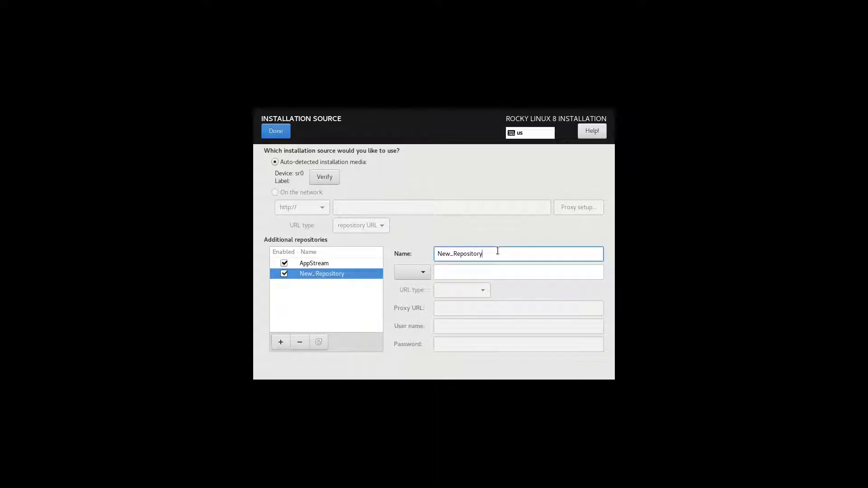
left_click(425, 273)
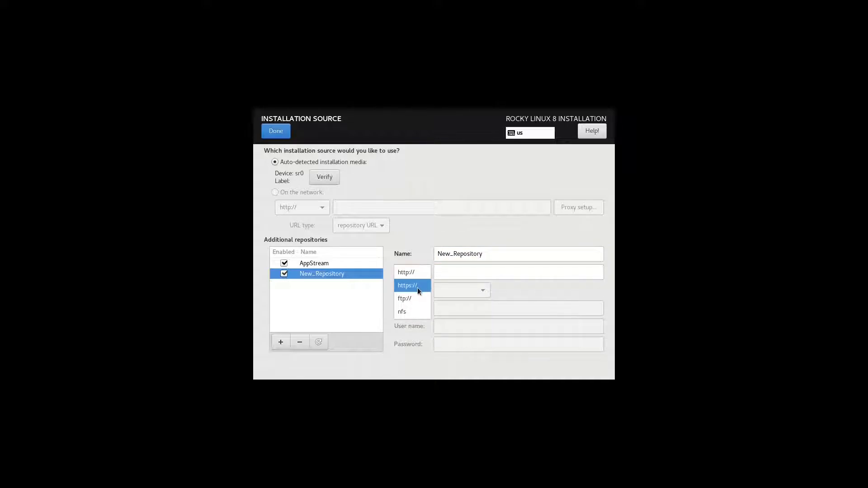
left_click(417, 288)
left_click(455, 276)
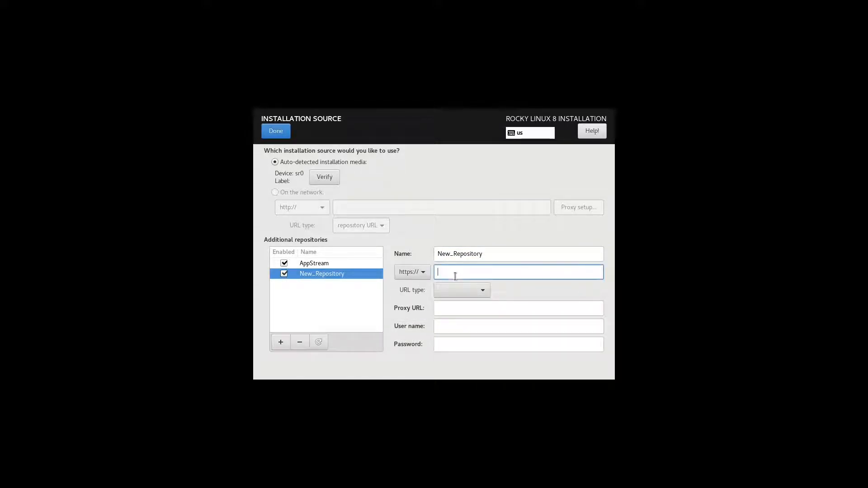
left_click(338, 262)
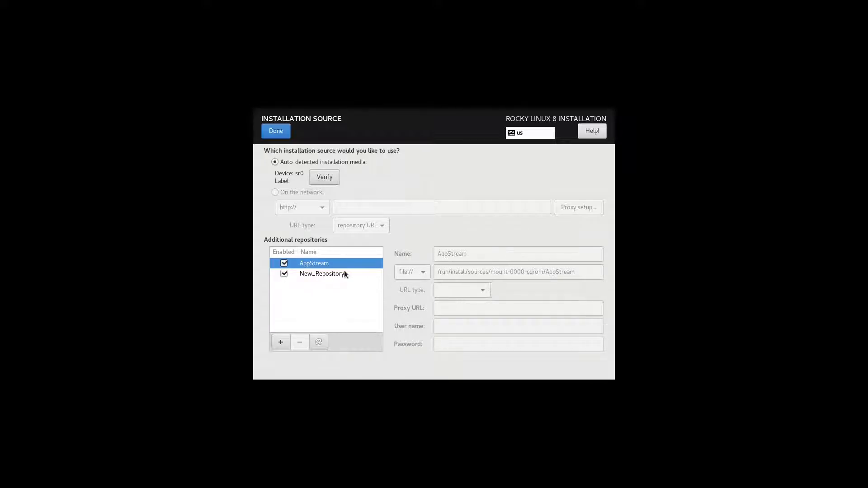
left_click(344, 273)
left_click(463, 273)
left_click(459, 290)
left_click(476, 292)
Go over the proxy, user name and password fields, then remove New_Repository and finish
left_click(475, 311)
left_click(469, 326)
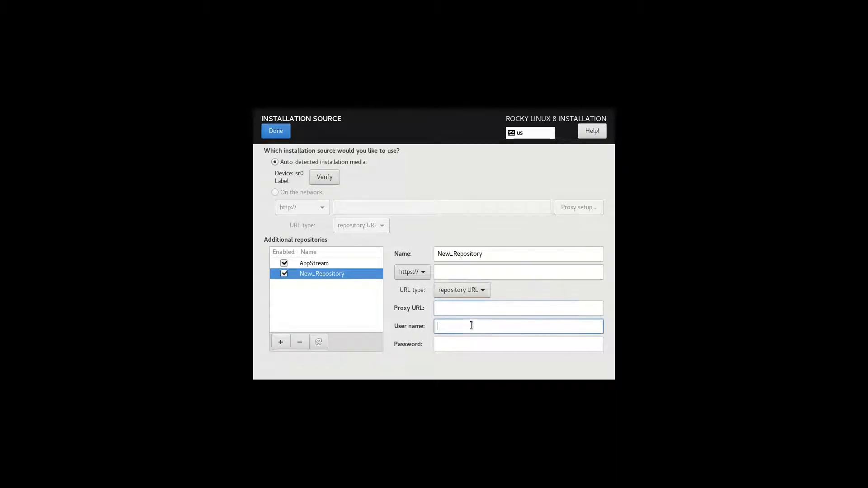
left_click(472, 342)
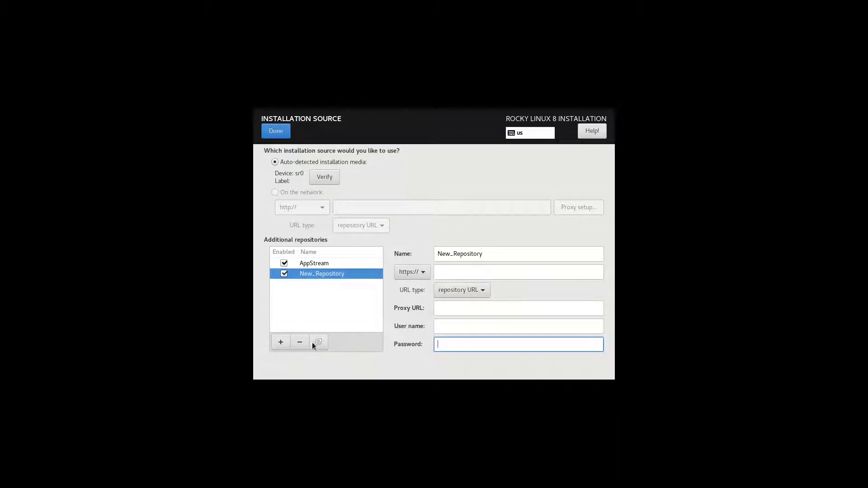
left_click(300, 343)
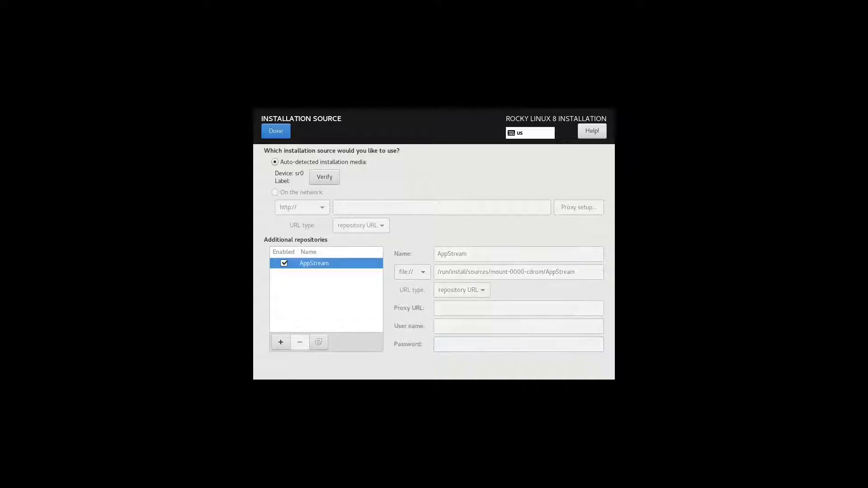
left_click(280, 137)
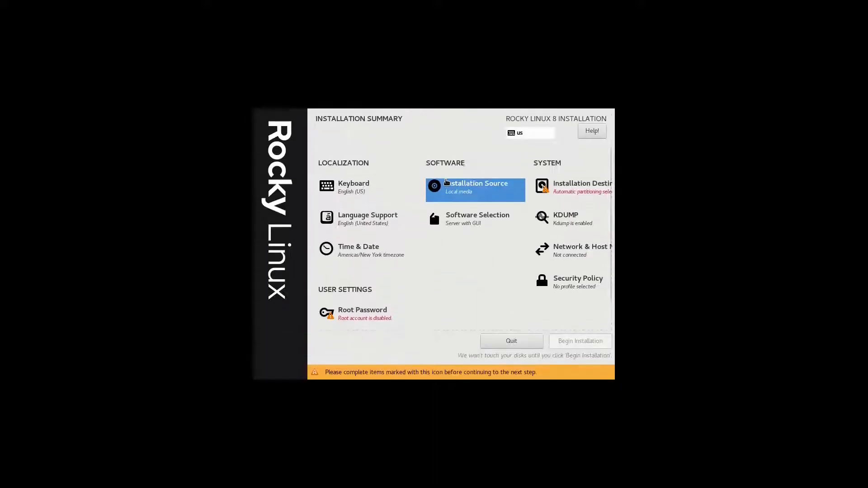
In Installation Destination, keep the 30 GiB NVMe disk selected and choose Custom storage
left_click(559, 190)
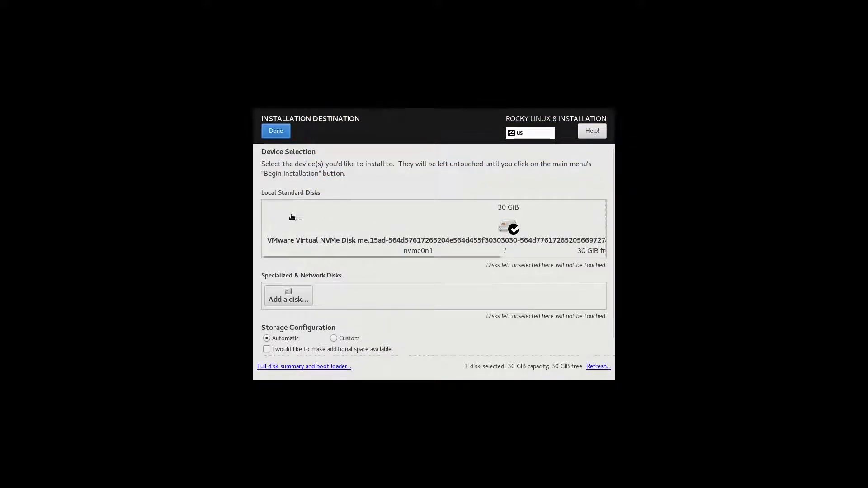
left_click(481, 245)
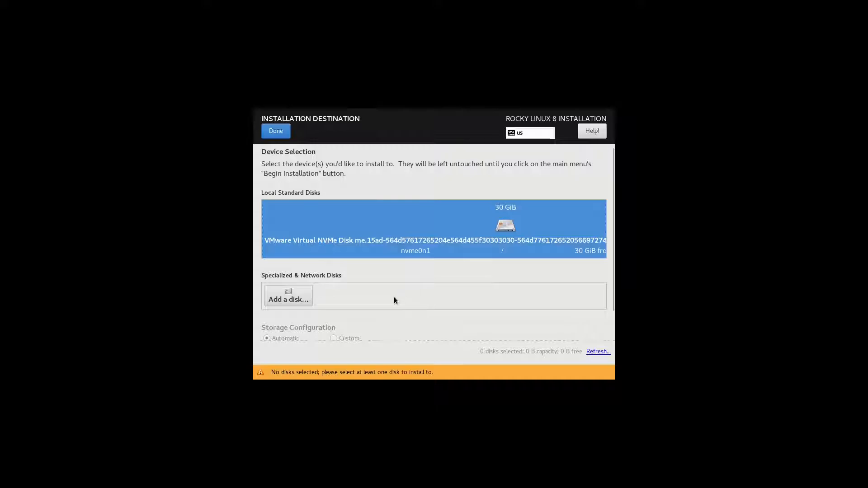
left_click(433, 245)
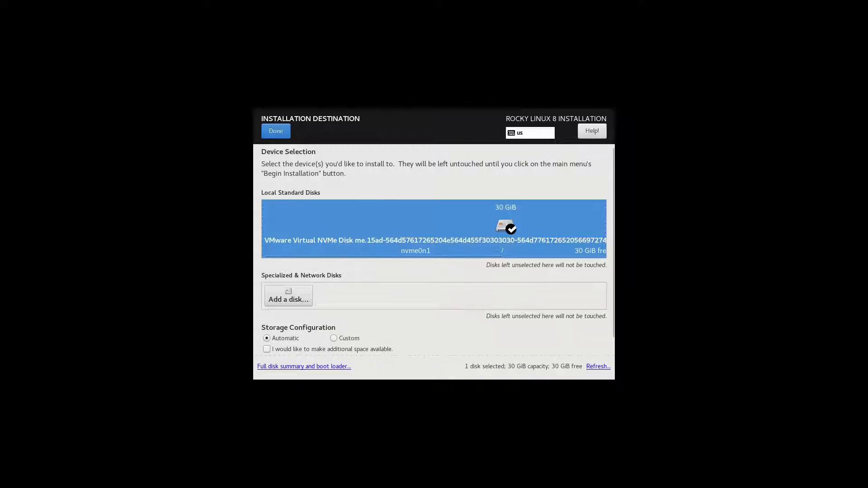
left_click(456, 236)
left_click(455, 237)
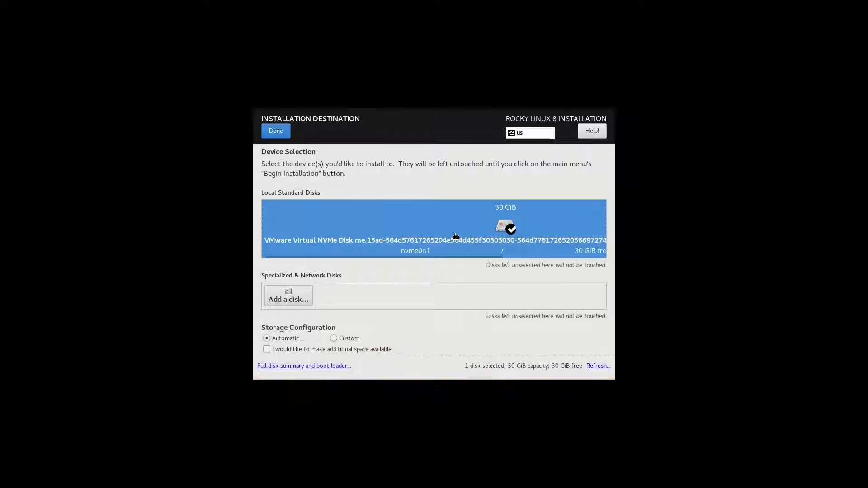
left_click(348, 340)
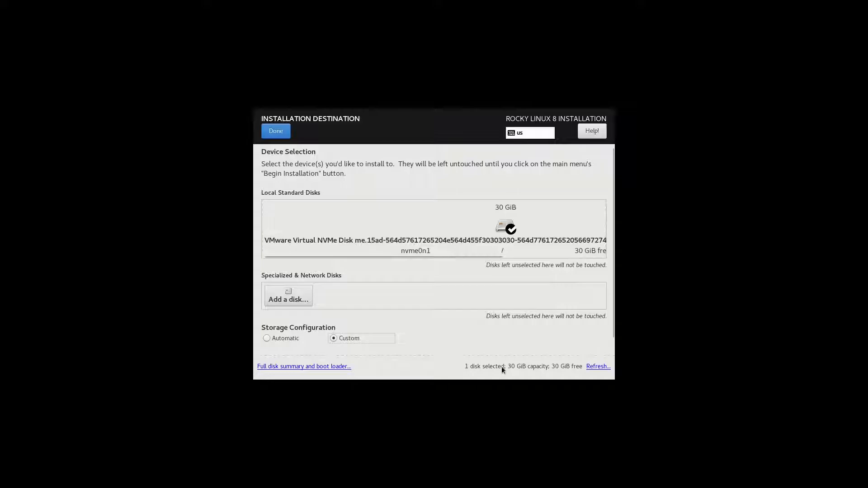
Check the Refresh and full disk summary dialogs unchanged, then go to Add a disk
left_click(591, 367)
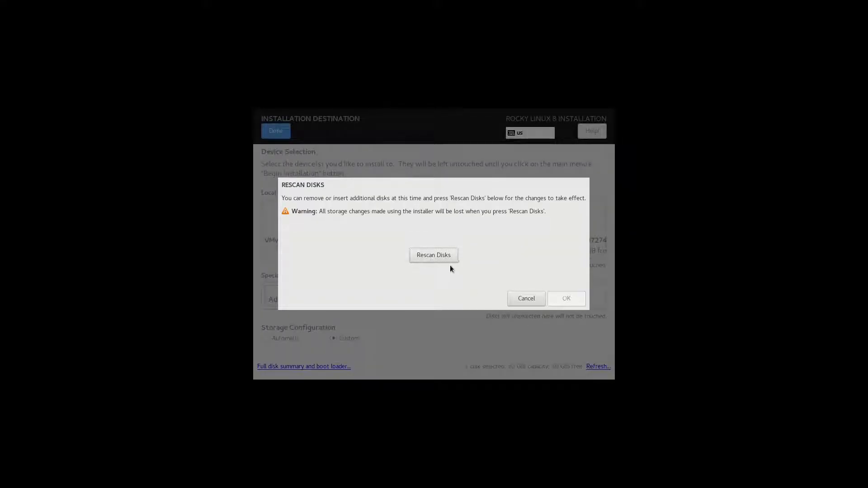
left_click(530, 300)
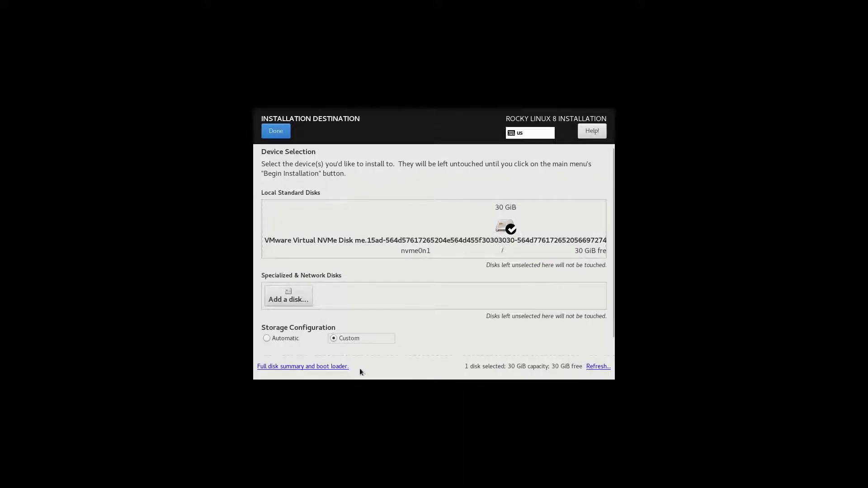
left_click(344, 367)
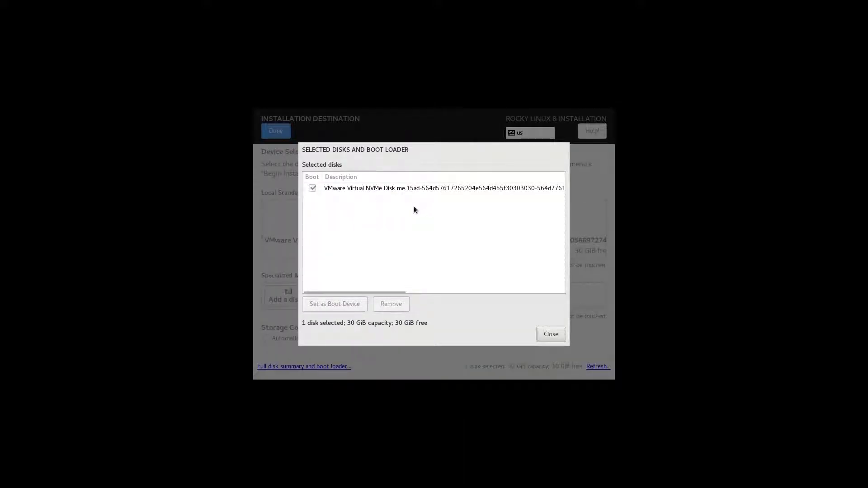
left_click(546, 336)
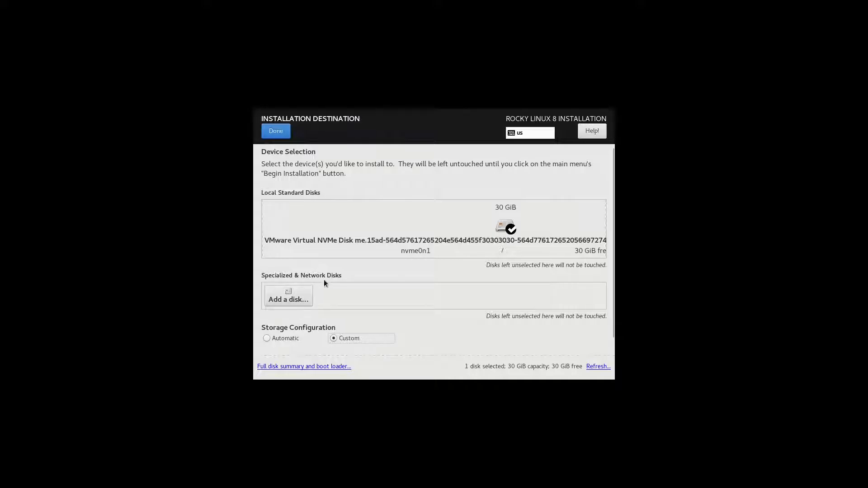
left_click(305, 296)
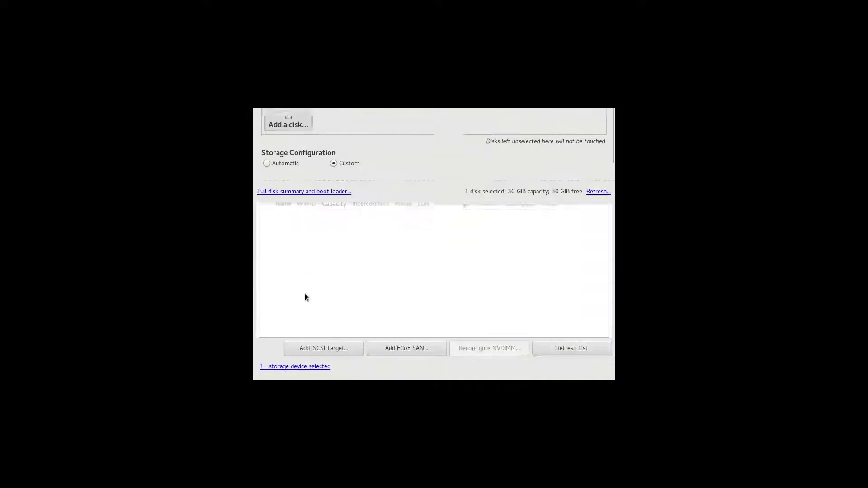
left_click(341, 176)
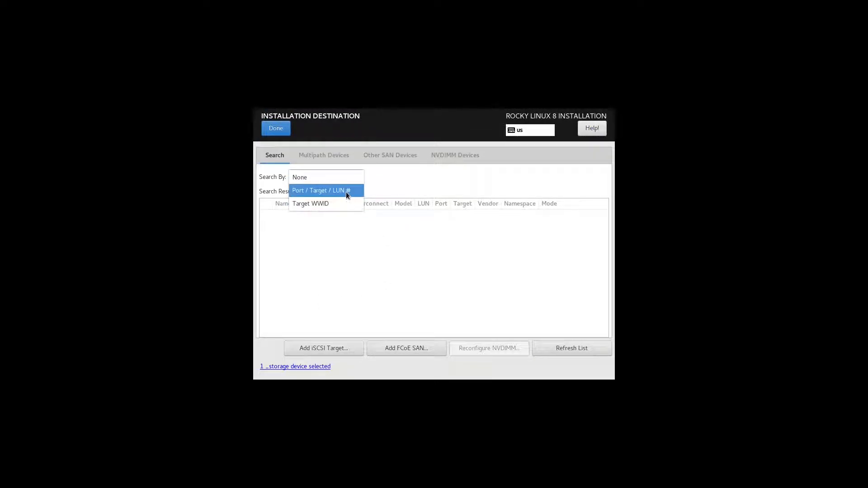
left_click(346, 195)
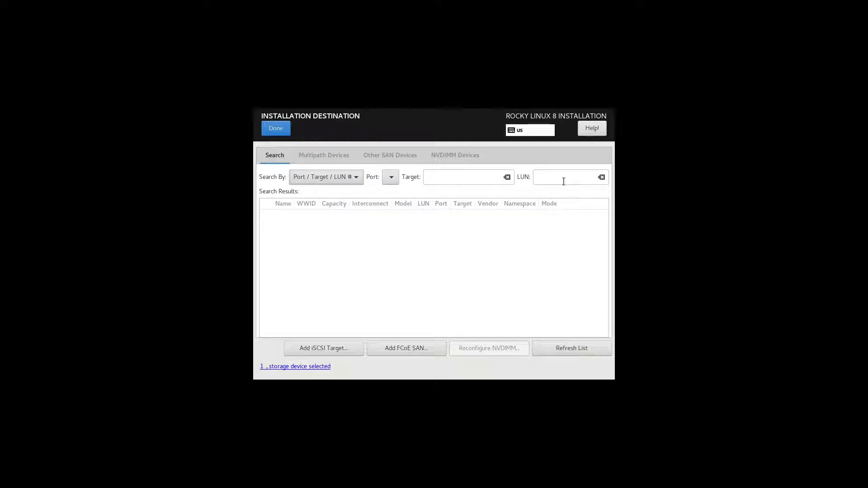
left_click(353, 177)
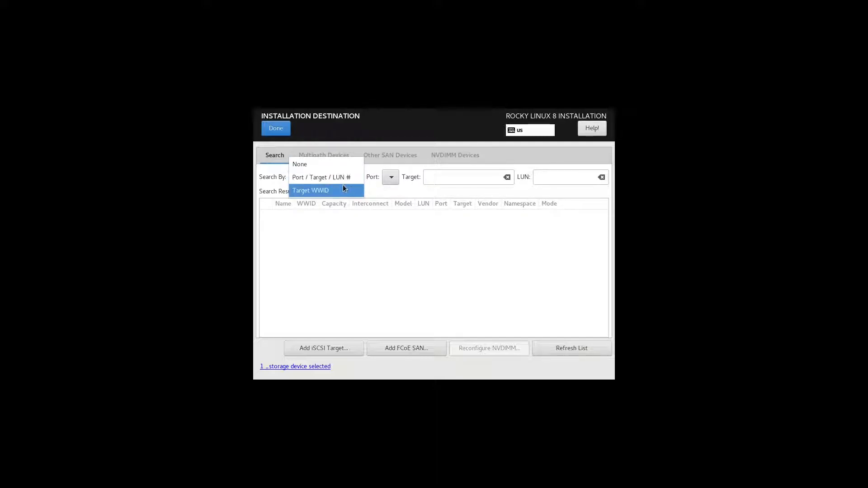
left_click(343, 189)
left_click(344, 177)
left_click(329, 154)
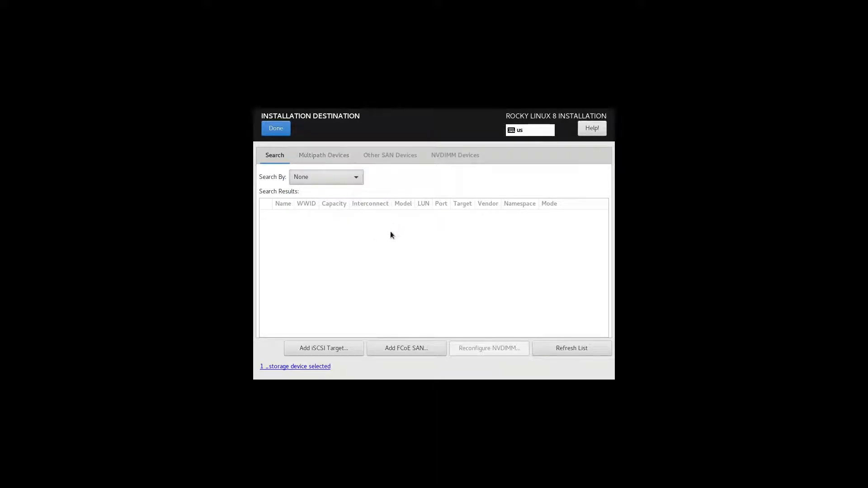
left_click(323, 155)
left_click(317, 178)
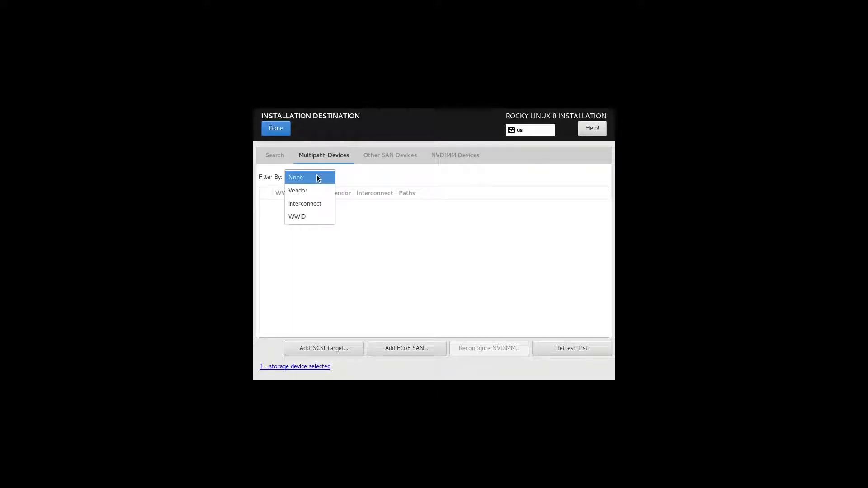
left_click(378, 159)
left_click(384, 155)
left_click(321, 176)
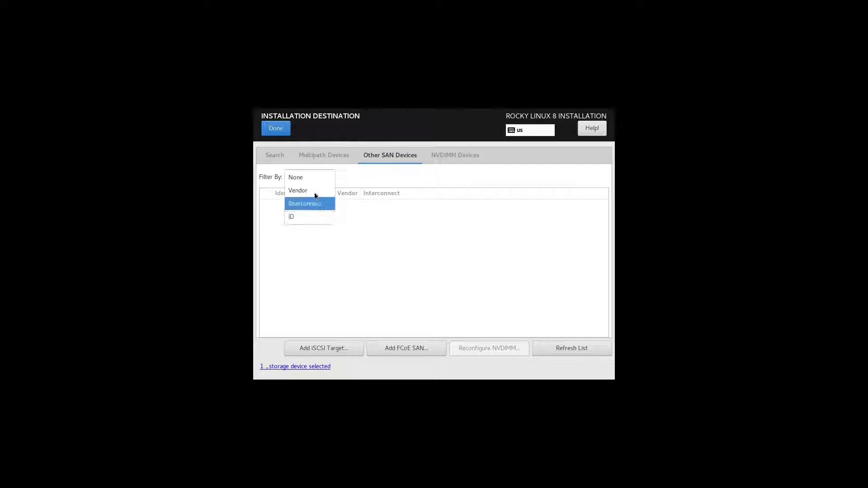
left_click(455, 154)
left_click(454, 155)
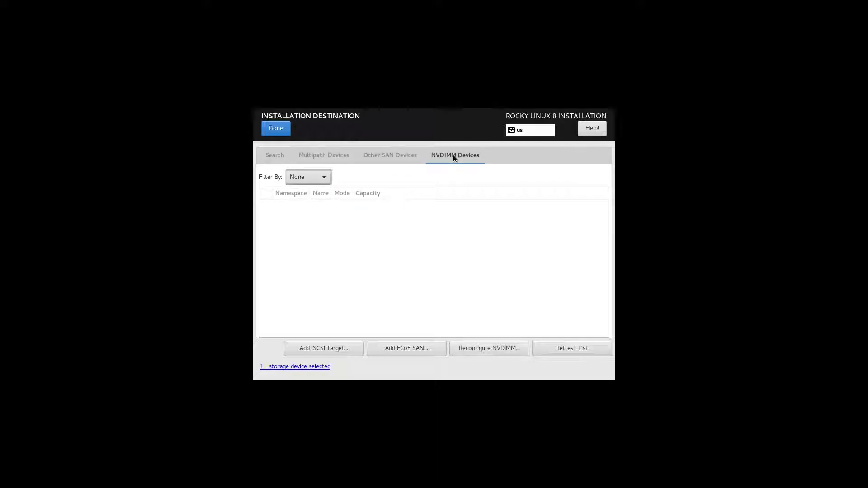
left_click(318, 176)
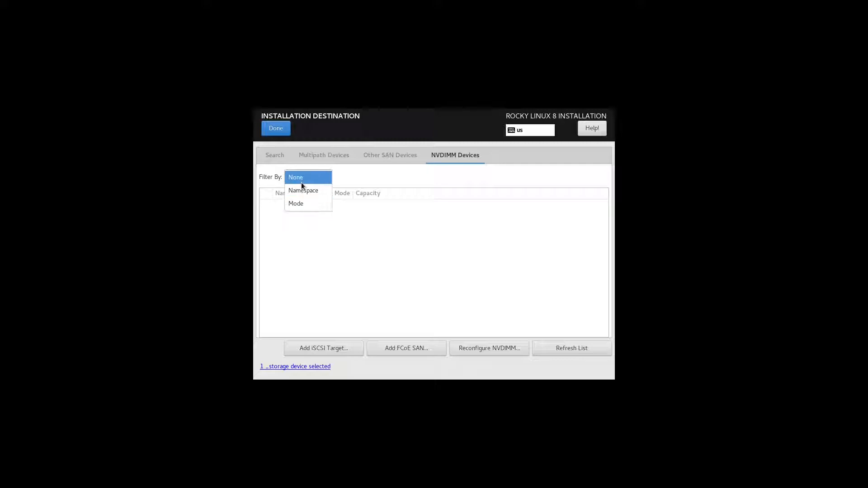
left_click(443, 207)
left_click(275, 156)
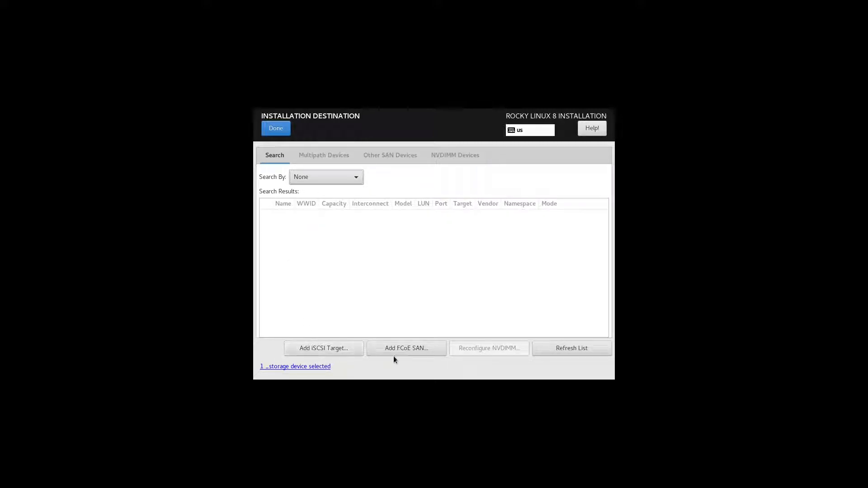
left_click(335, 351)
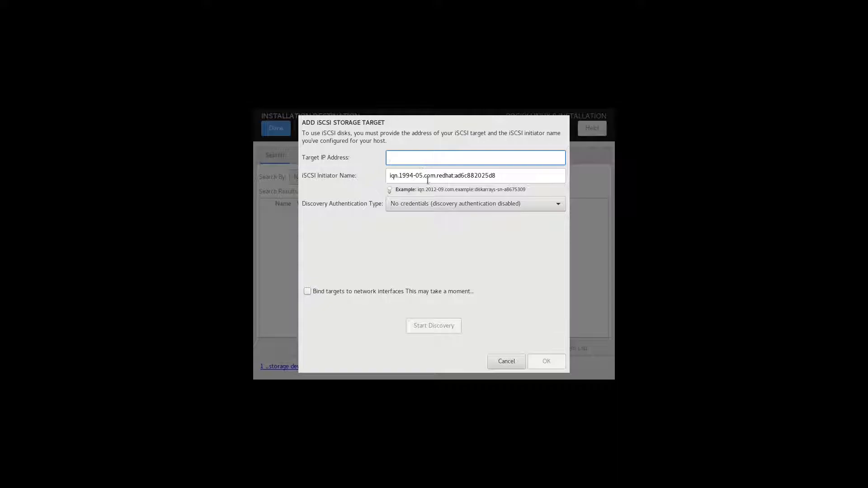
Keep discovery without credentials and cancel adding the iSCSI target
left_click(440, 202)
key("Up")
key("Up")
key("Return")
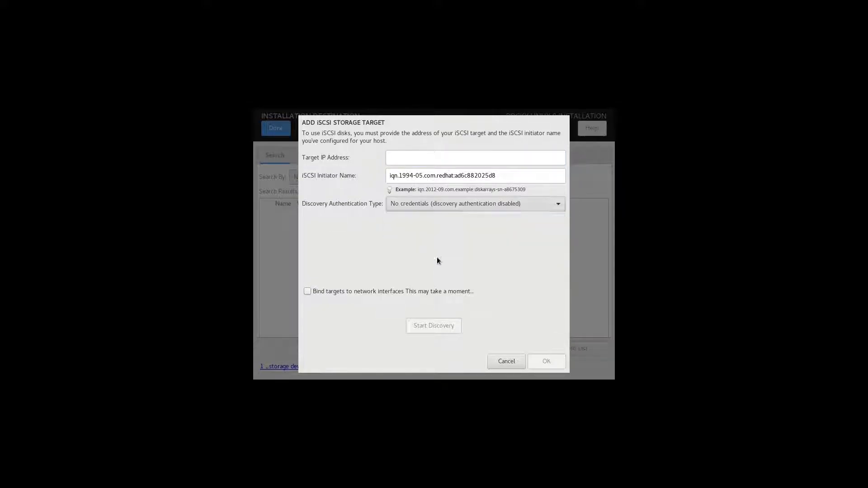
left_click(506, 362)
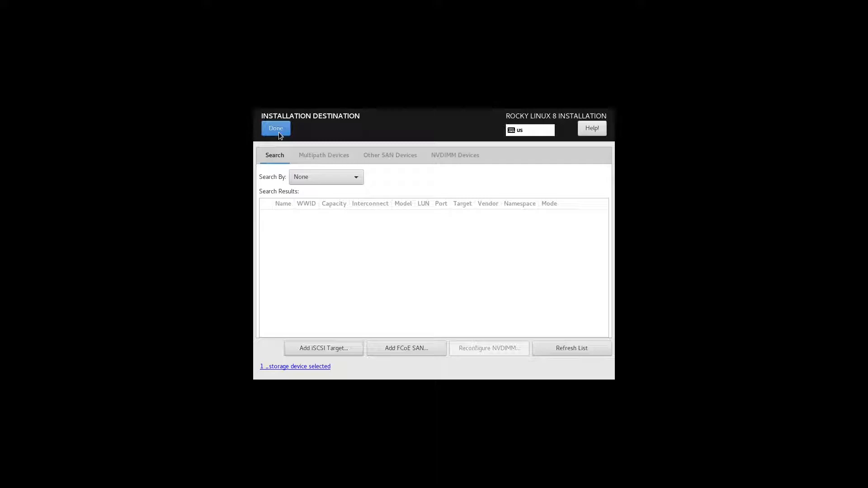
Review the selected disk and boot loader summary, then return to device selection
left_click(304, 367)
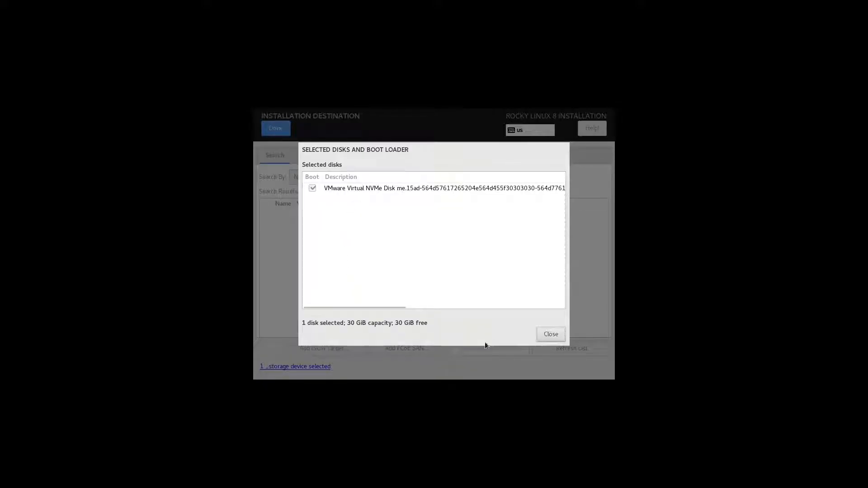
left_click(552, 336)
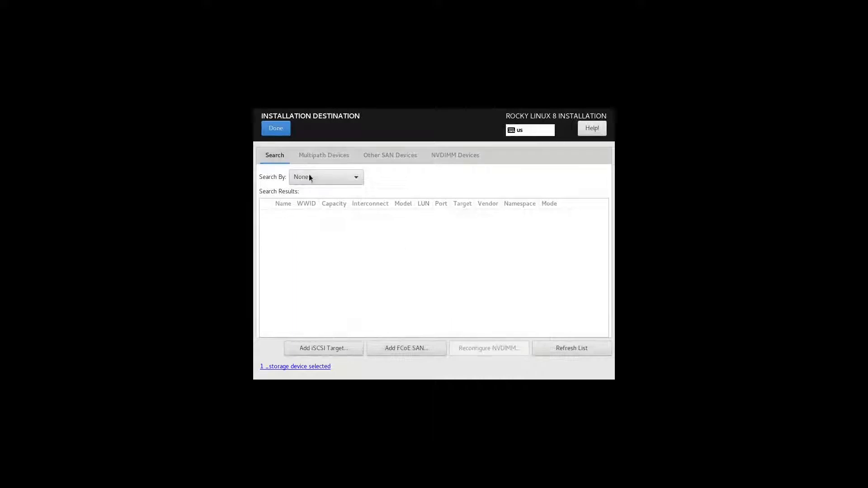
left_click(277, 131)
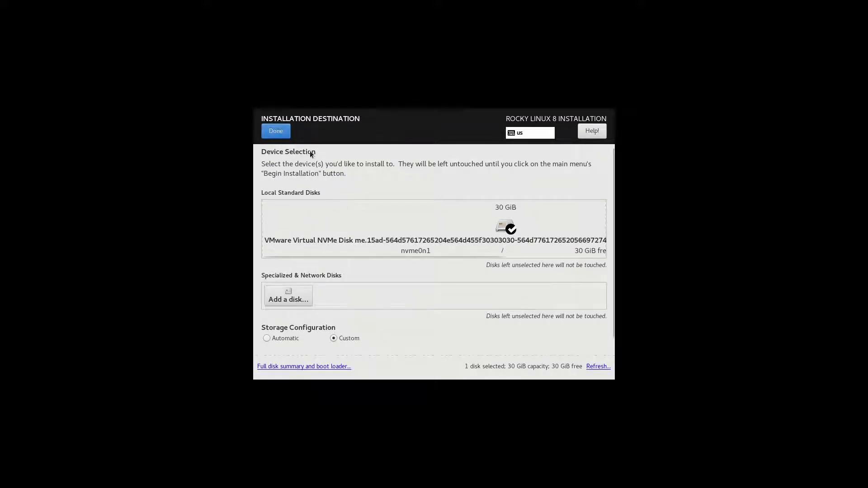
Confirm the disk choice and keep LVM as the Manual Partitioning scheme
left_click(282, 134)
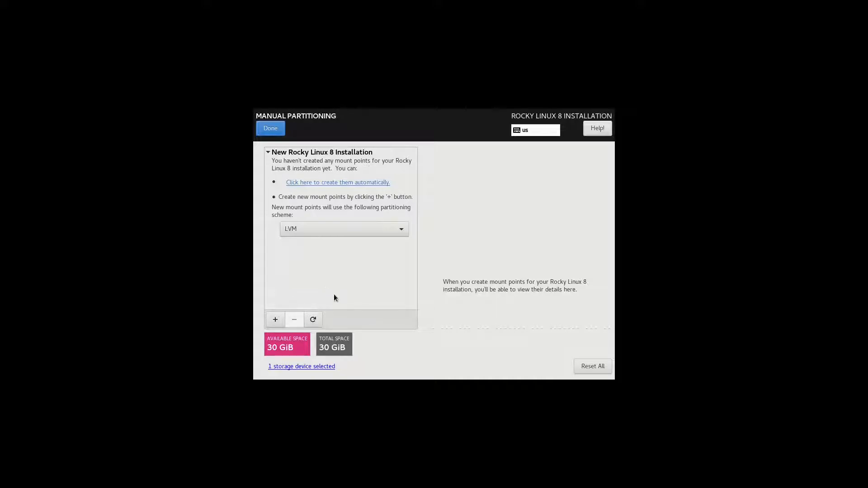
left_click(365, 229)
left_click(365, 230)
left_click(365, 230)
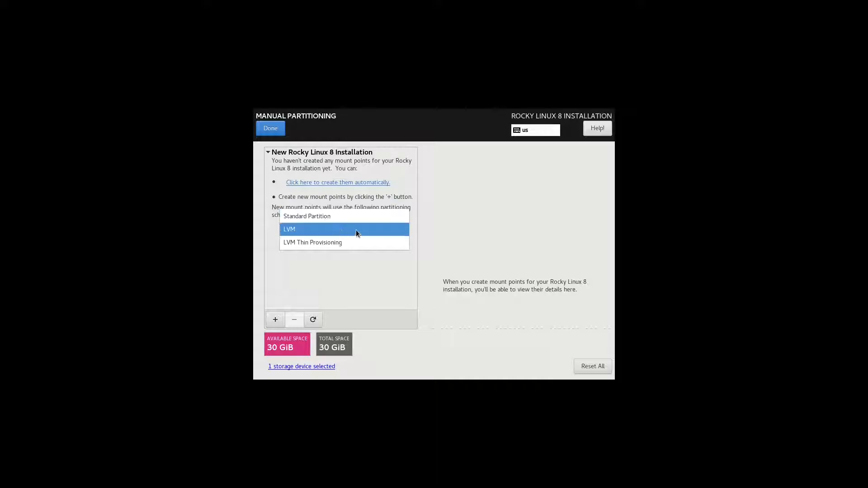
left_click(392, 233)
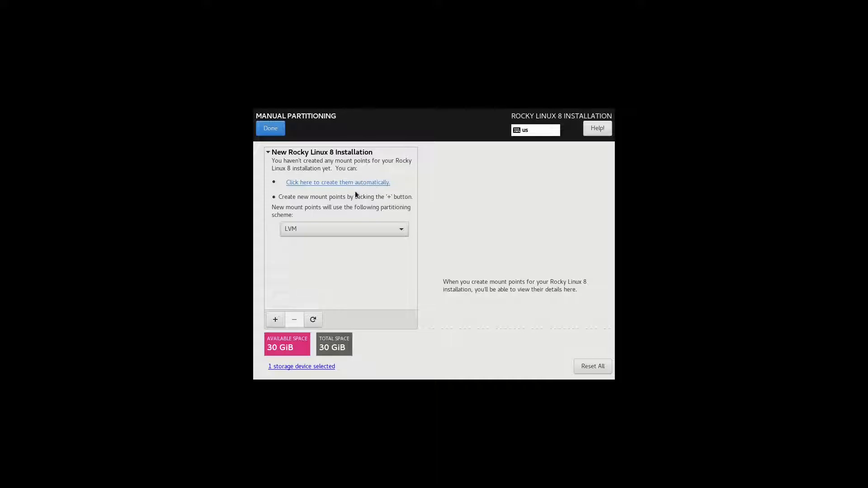
Auto-create the mount points and inspect the 26 GiB / and 3 GiB swap partitions
left_click(379, 183)
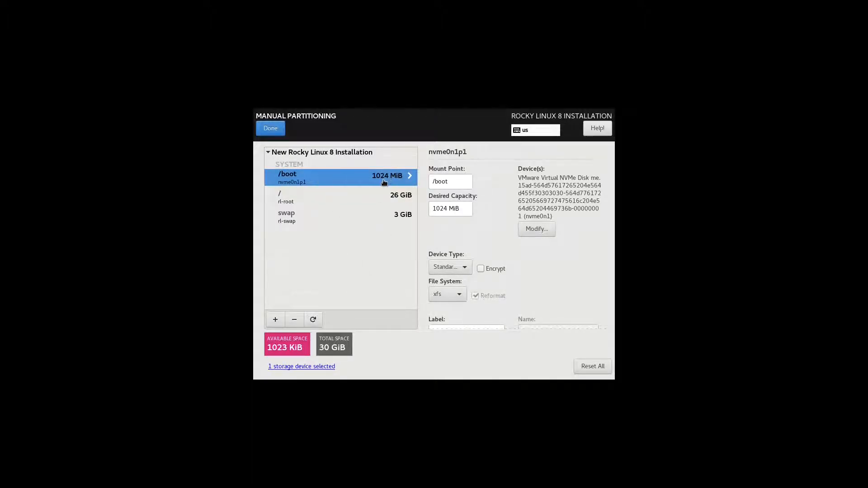
left_click(369, 202)
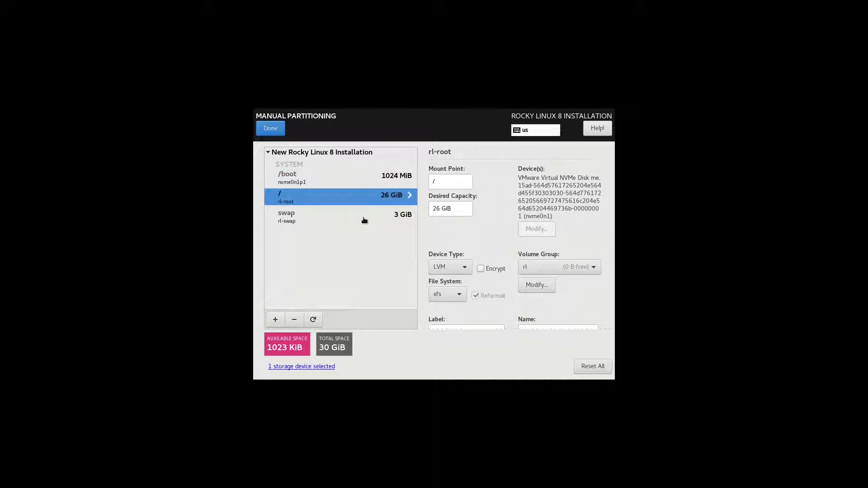
left_click(364, 220)
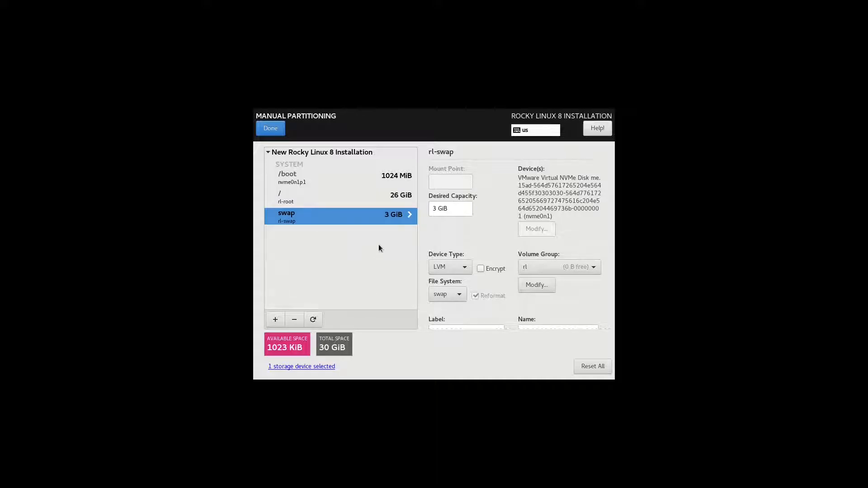
left_click(379, 196)
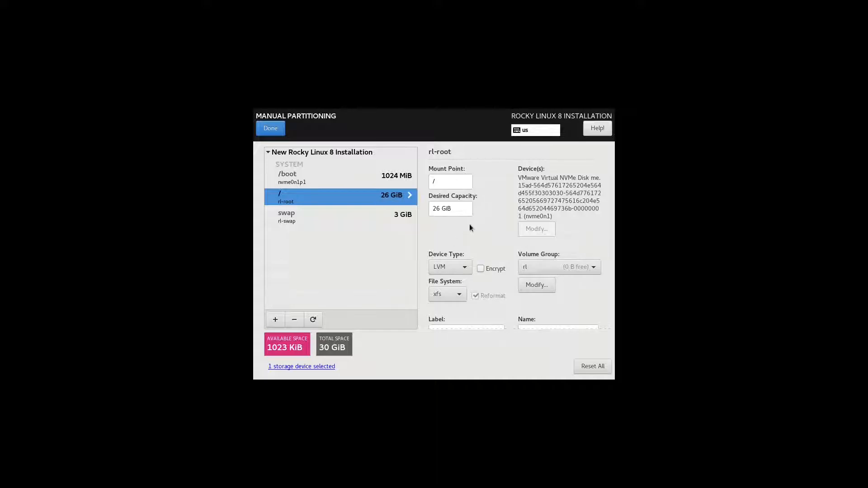
Select the 1024 MiB /boot partition and go into its mount point and capacity fields
left_click(390, 179)
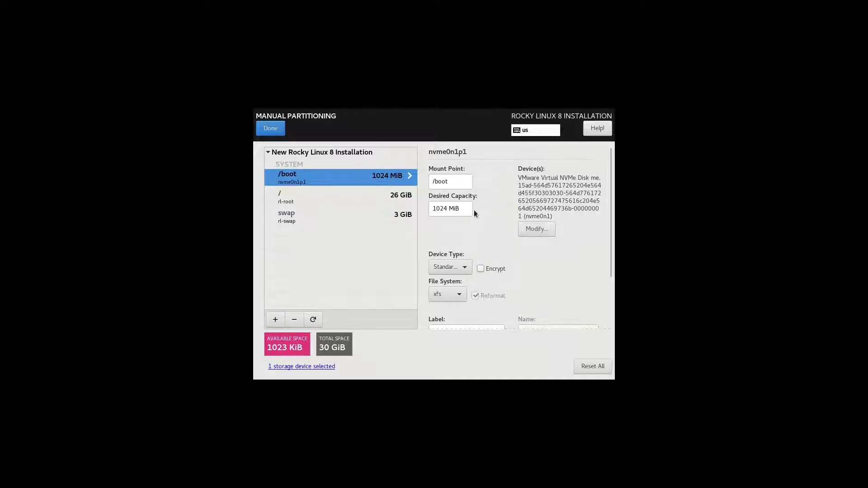
left_click(467, 181)
left_click(459, 209)
scroll(495, 226, "down", 1)
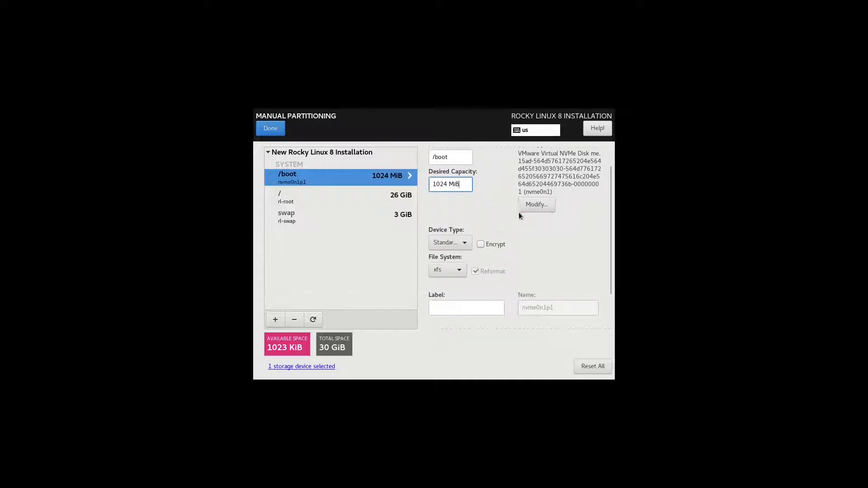
Review /boot's disk, device type, encryption and file system, leaving them unchanged with xfs
left_click(538, 205)
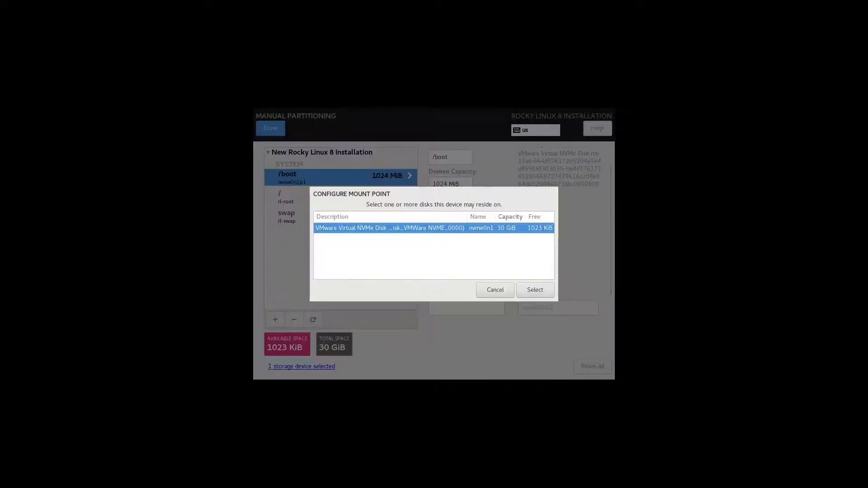
left_click(493, 291)
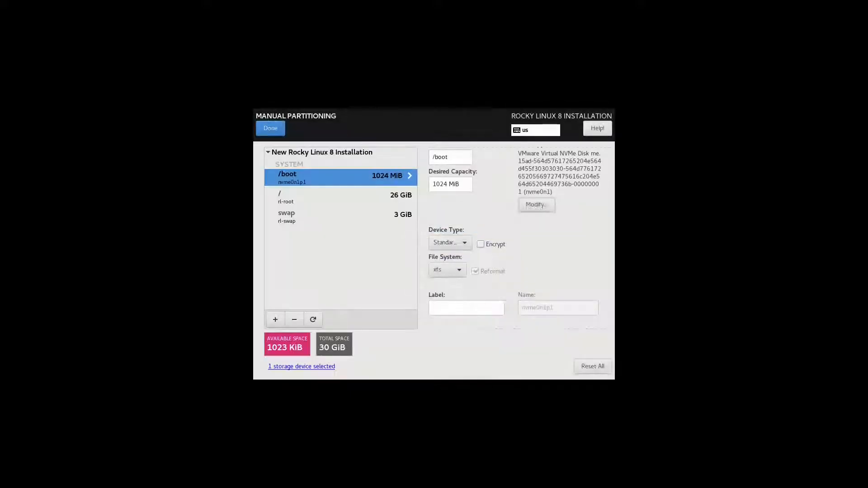
left_click(467, 245)
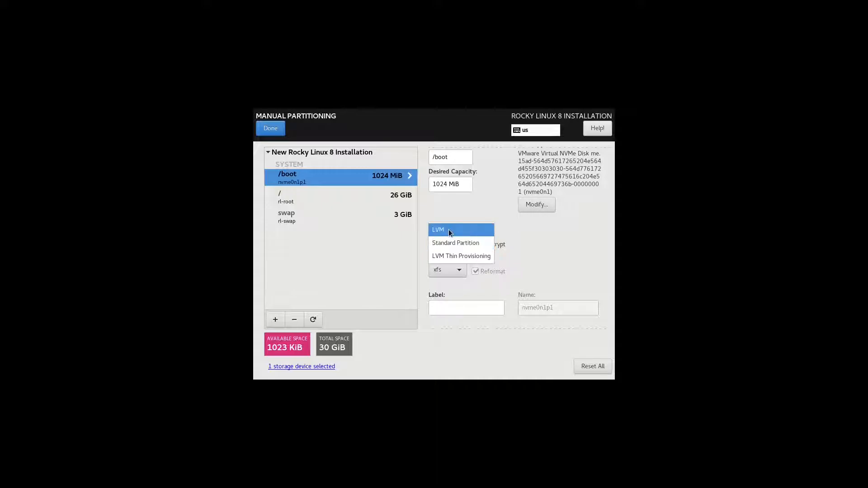
left_click(545, 230)
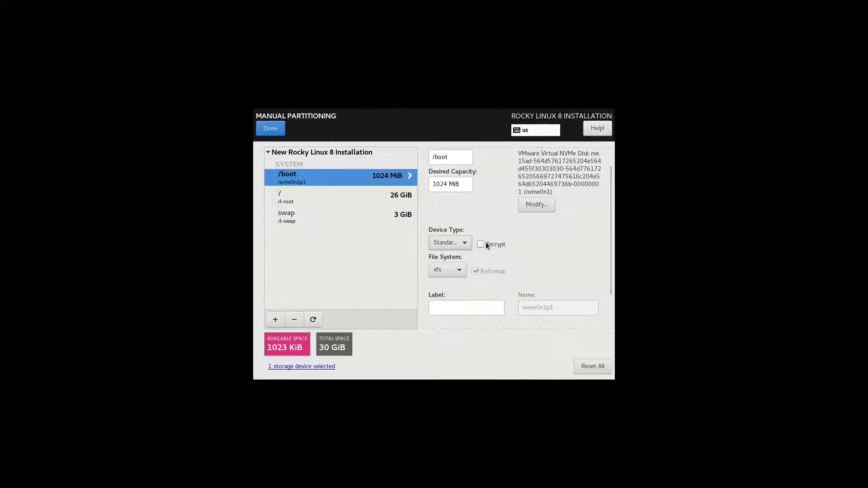
left_click(485, 243)
left_click(542, 251)
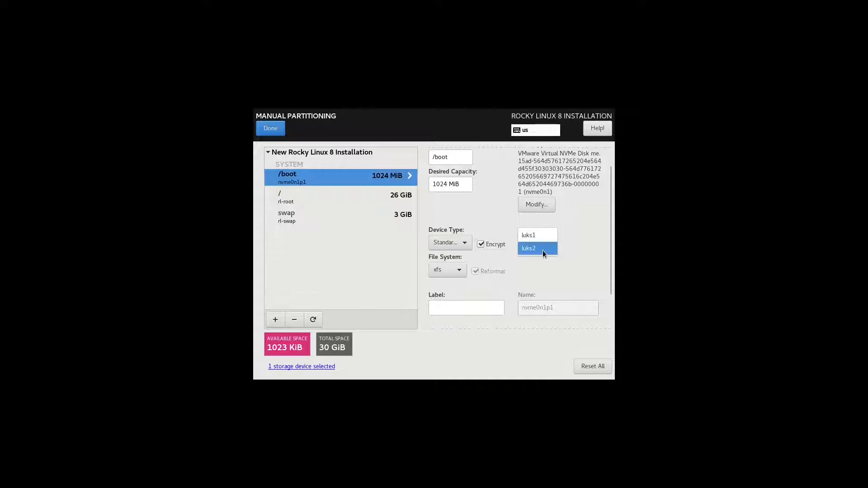
left_click(529, 244)
left_click(484, 242)
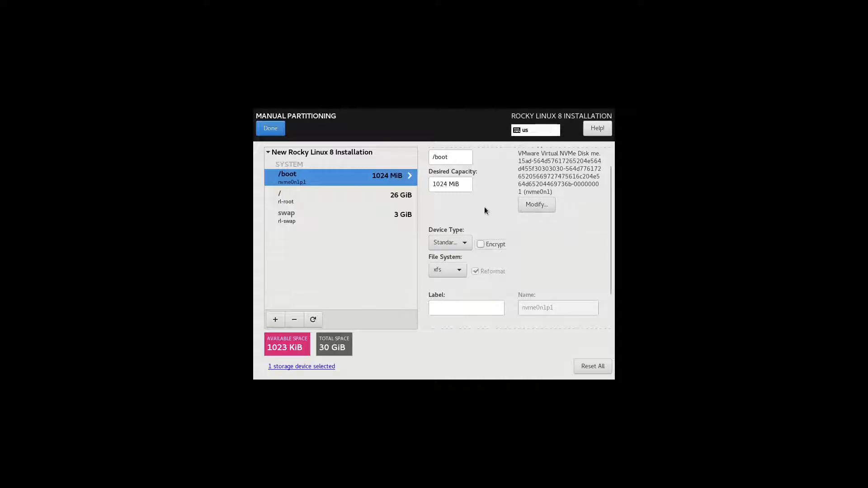
left_click(454, 272)
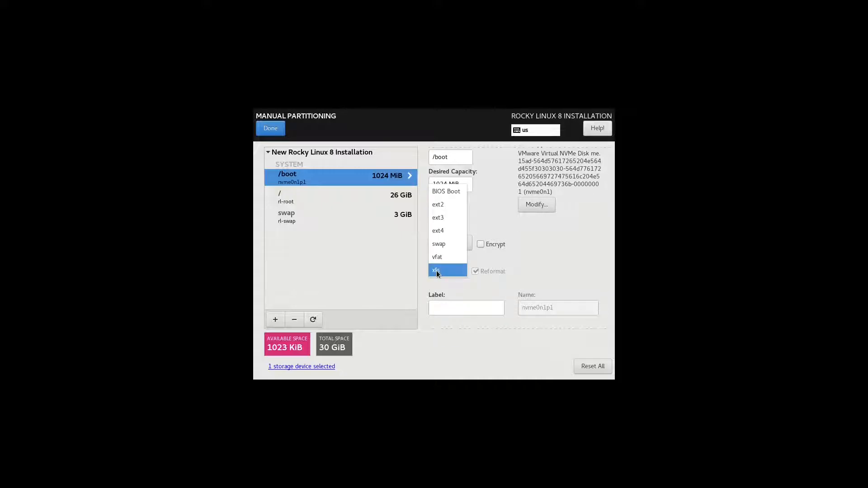
left_click(503, 265)
Label the /boot partition it-boot and apply the updated settings
left_click(482, 304)
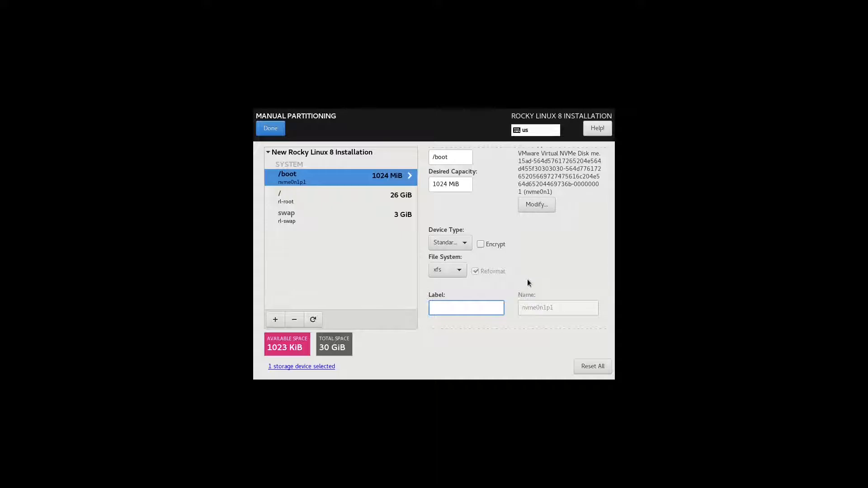
type("it-boot")
scroll(535, 282, "down", 2)
left_click(562, 295)
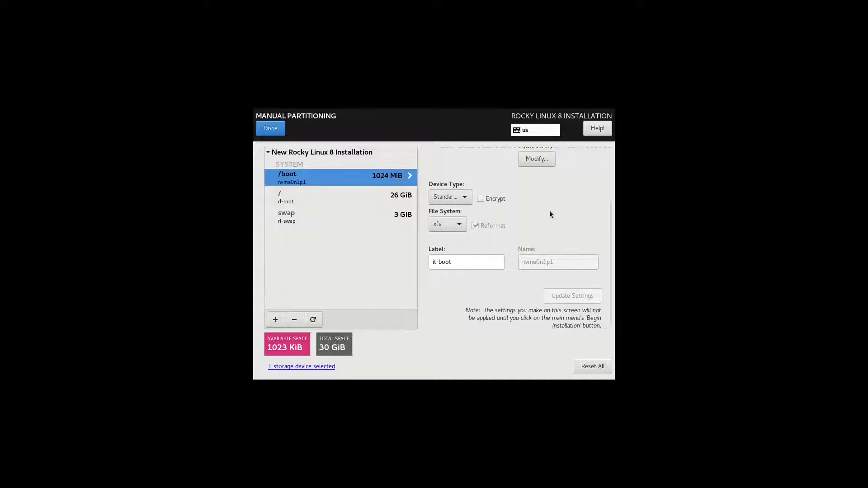
Change the root (/) partition's desired capacity from 26 GiB to 15 GiB
left_click(391, 202)
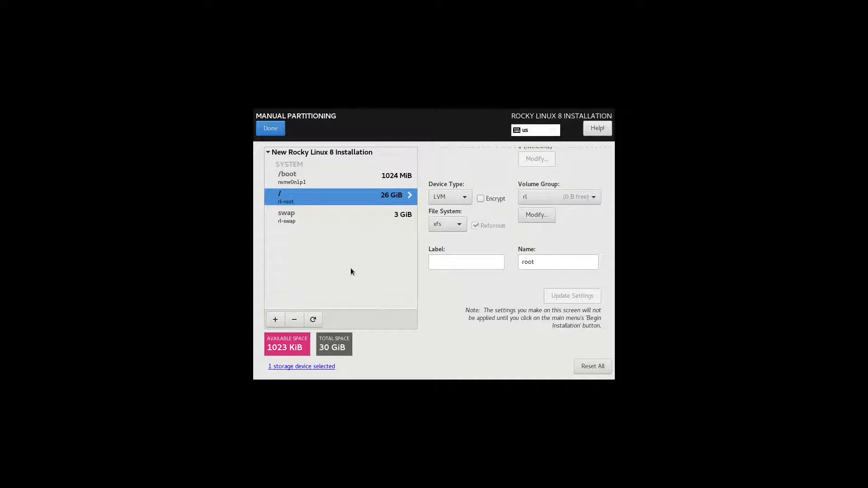
scroll(480, 247, "up", 3)
scroll(480, 247, "up", 1)
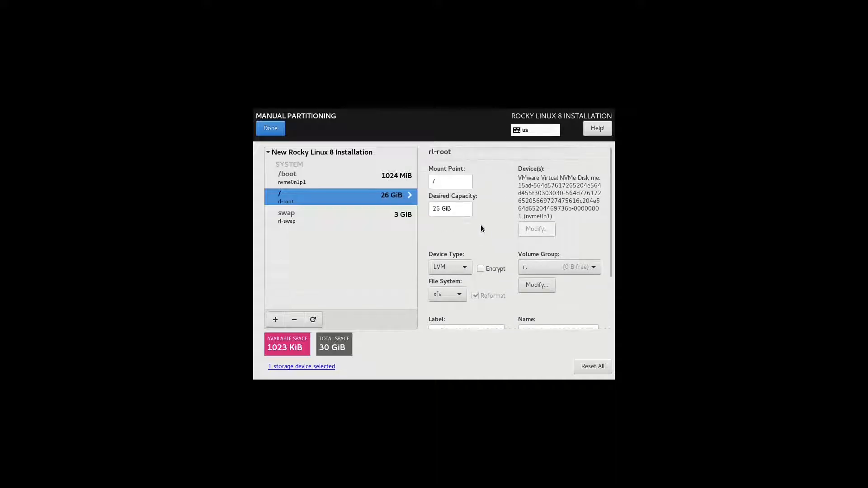
left_click(452, 185)
double_click(436, 208)
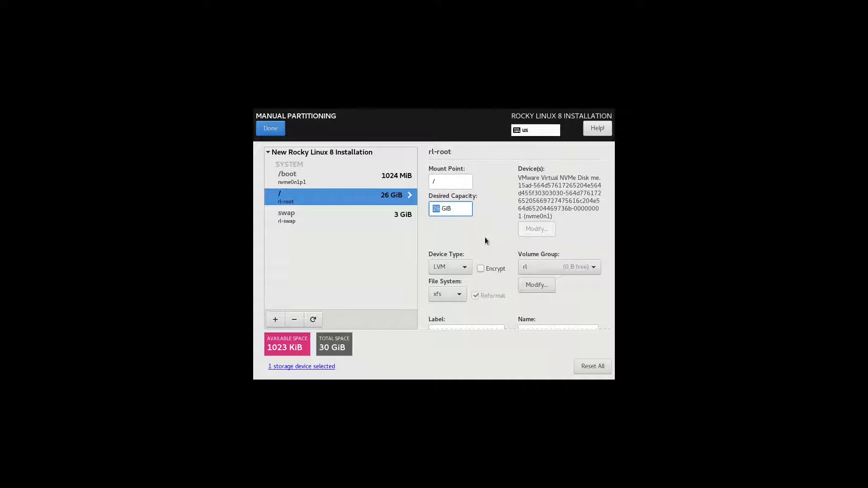
type("15")
Keep LVM device type and xfs file system for root, and label it it-root
left_click(459, 267)
left_click(460, 267)
scroll(492, 238, "down", 1)
left_click(460, 271)
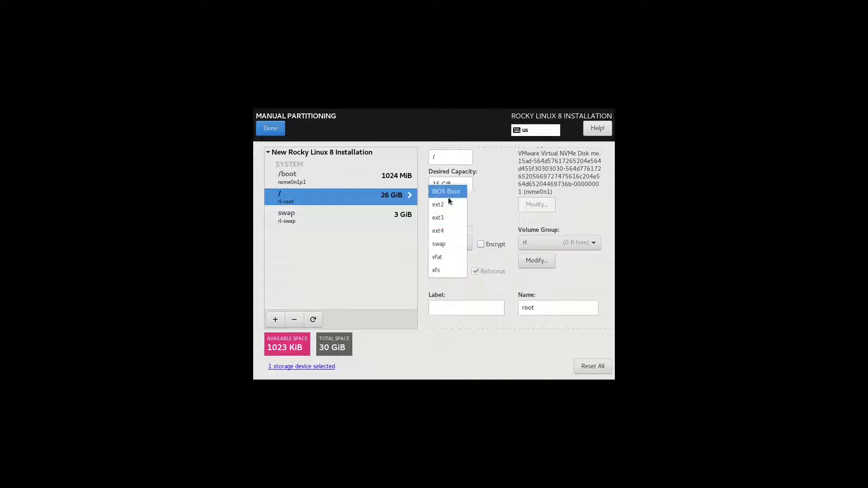
left_click(500, 282)
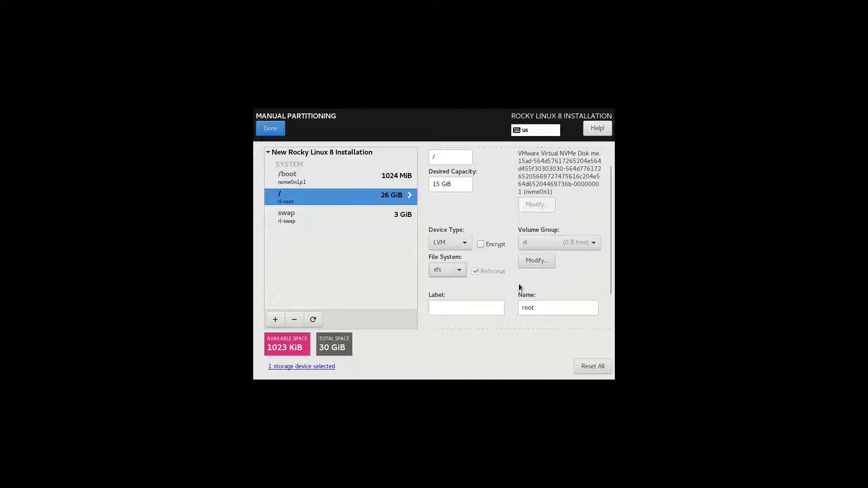
left_click(486, 310)
type("it-root")
left_click(582, 304)
left_click(573, 249)
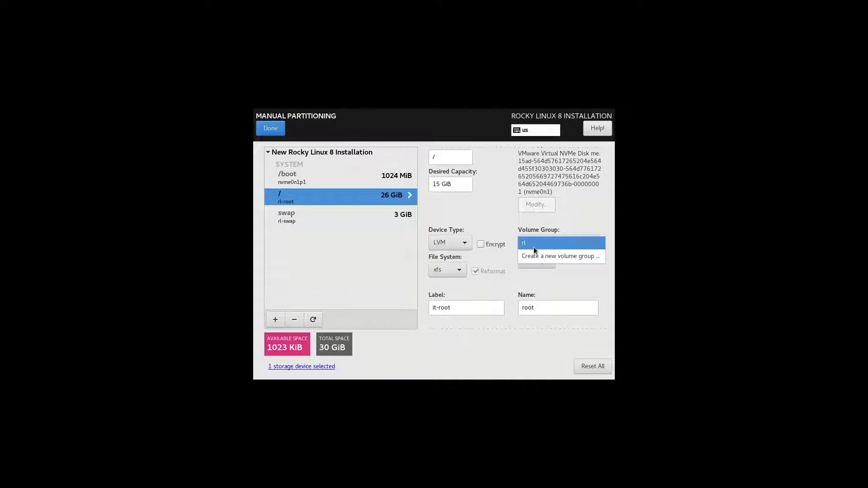
Start a new volume group for root, review RAID and size policy, then cancel it
left_click(576, 259)
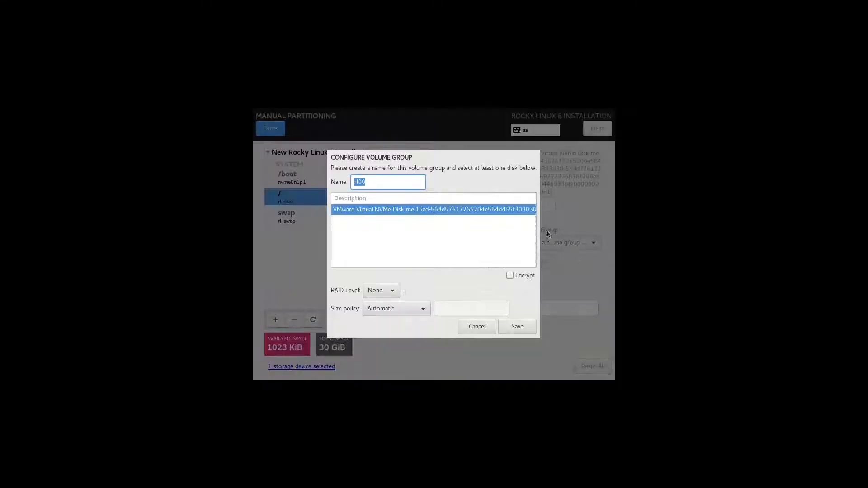
left_click(384, 183)
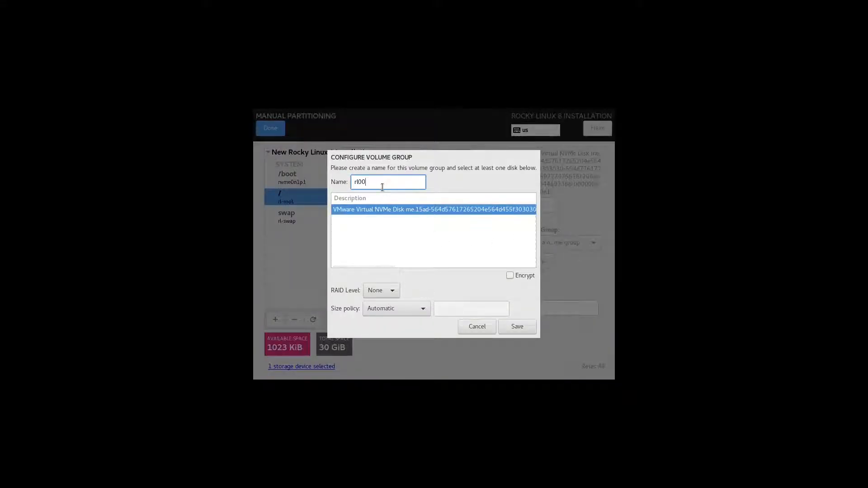
left_click(391, 291)
left_click(445, 290)
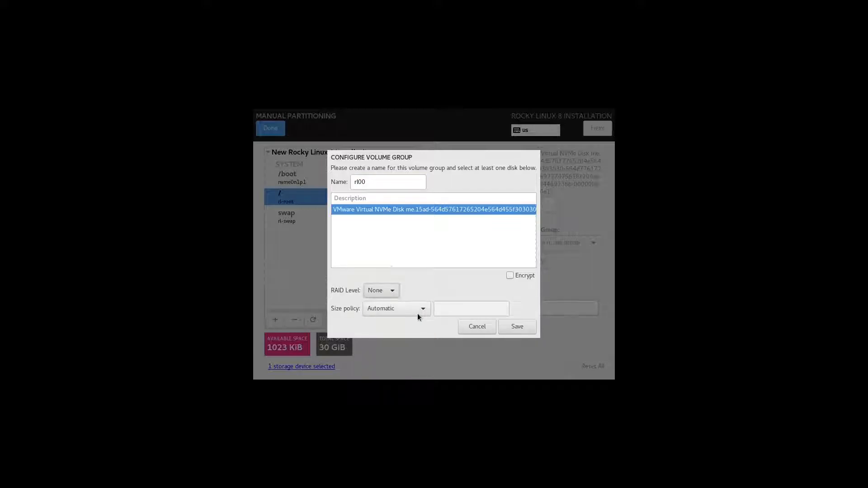
left_click(417, 313)
left_click(441, 278)
left_click(475, 327)
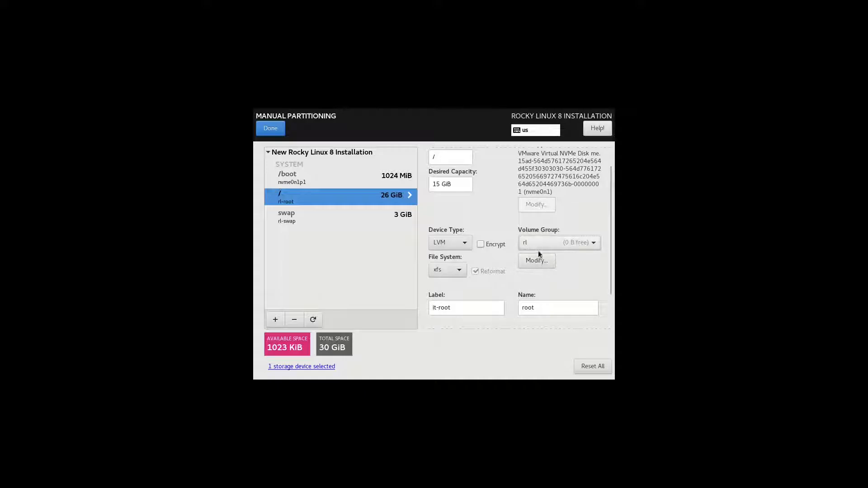
Save a volume group named 'it' with RAID level None and Automatic size policy
left_click(528, 266)
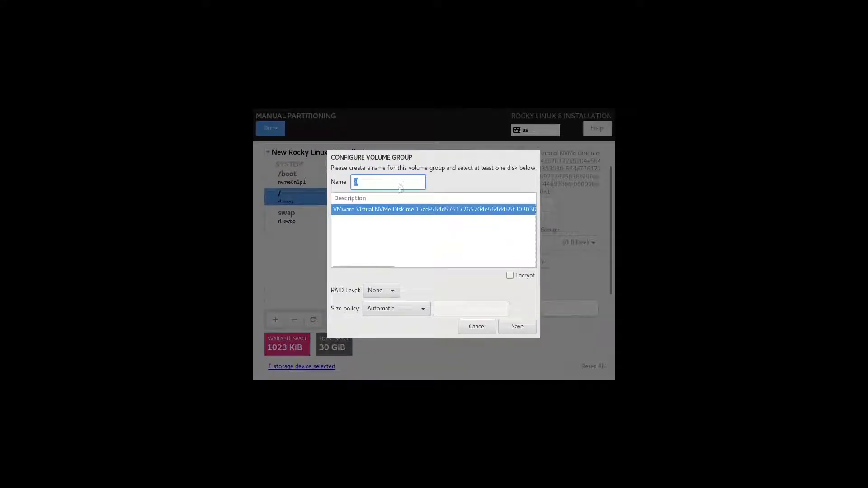
type("it")
left_click(389, 295)
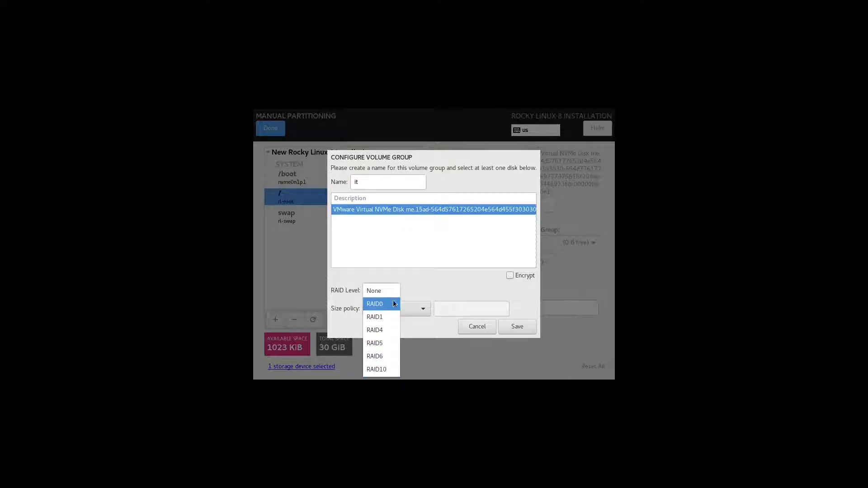
left_click(443, 291)
left_click(423, 307)
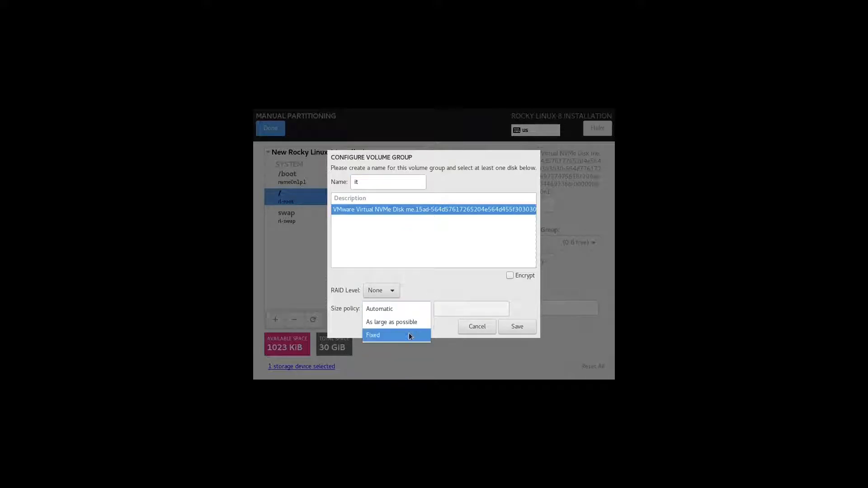
left_click(450, 288)
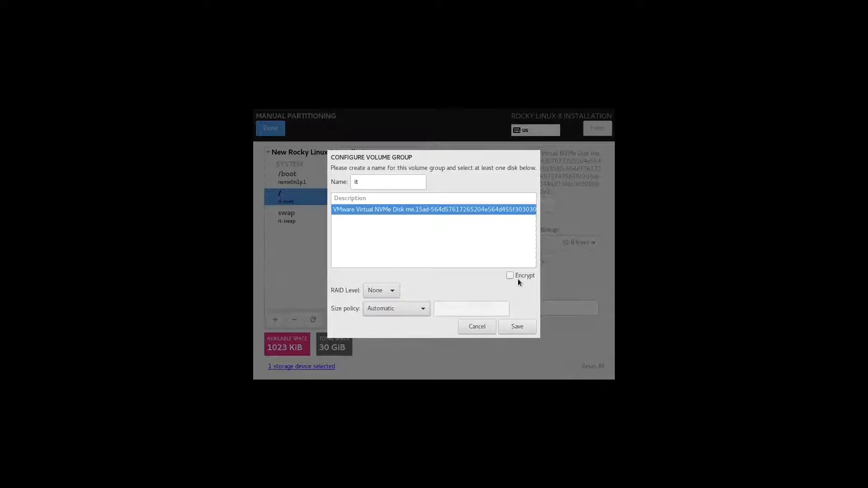
left_click(518, 327)
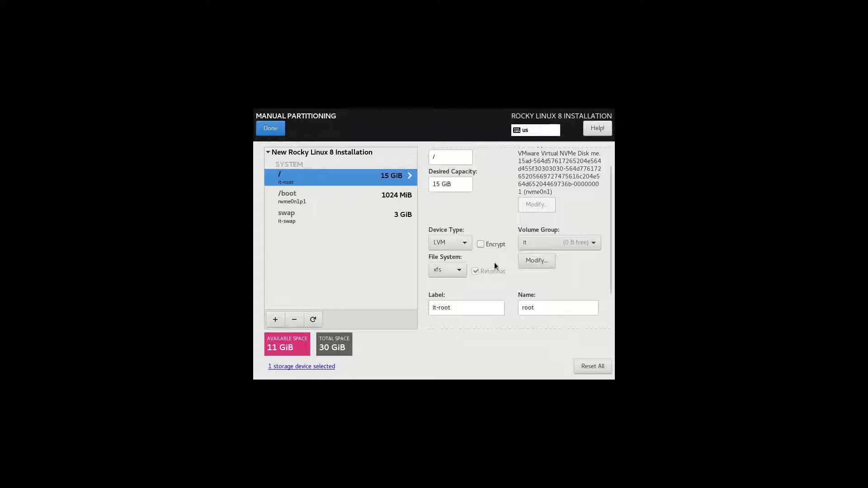
scroll(572, 280, "down", 2)
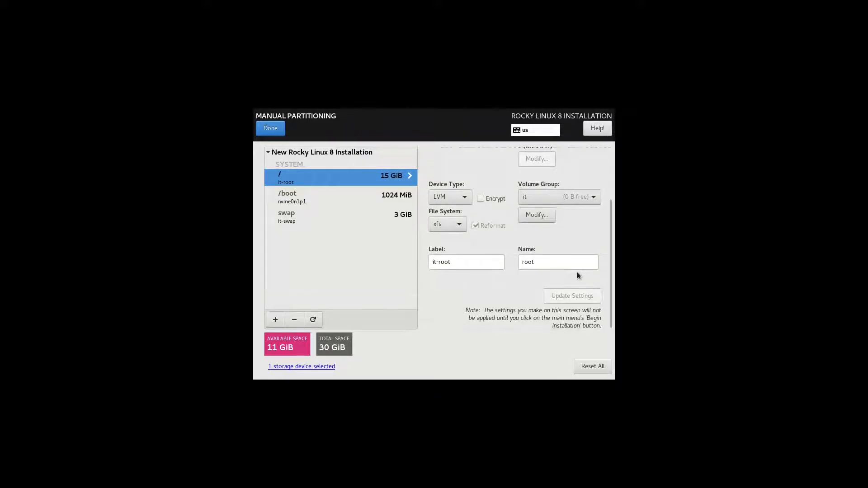
scroll(576, 272, "up", 3)
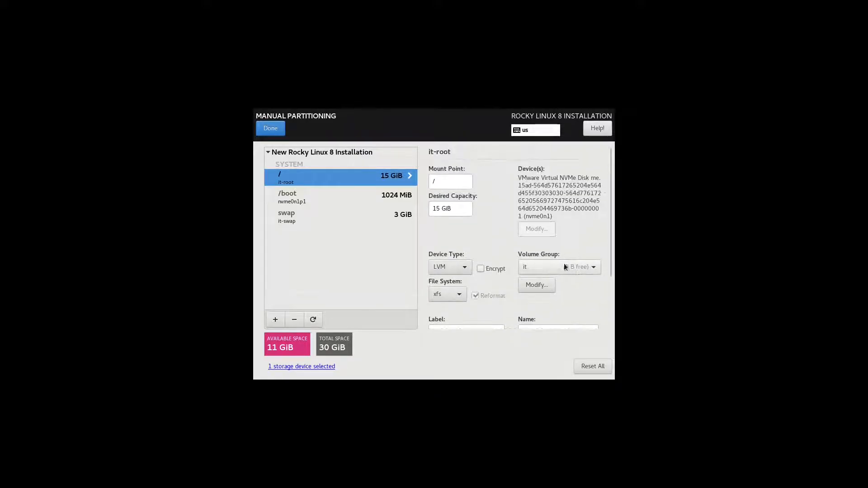
scroll(452, 209, "down", 3)
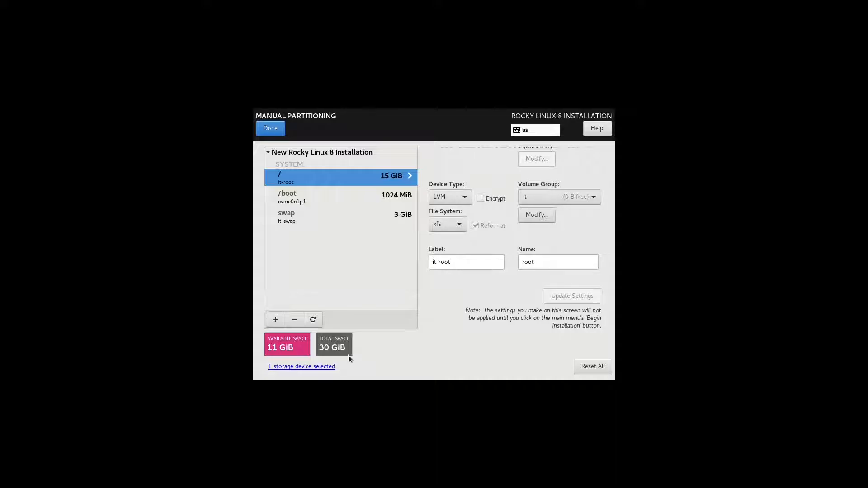
Add a /home mount point with a desired capacity of 5GB
left_click(276, 320)
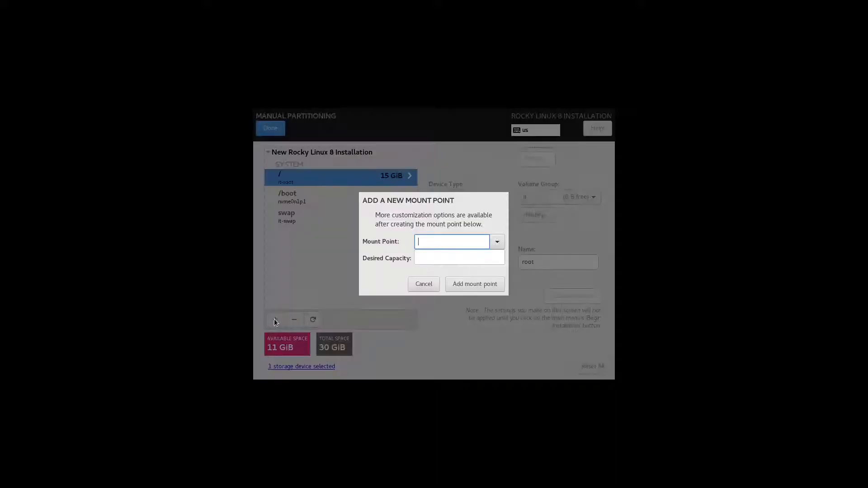
left_click(496, 242)
left_click(470, 257)
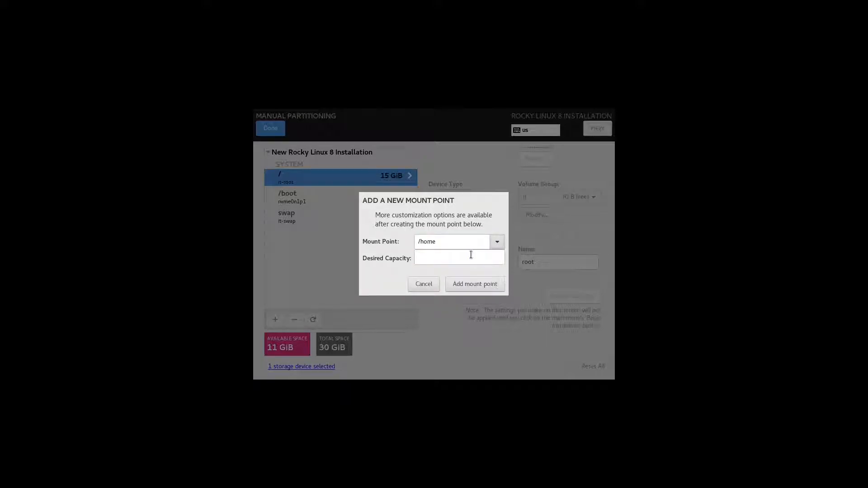
left_click(469, 257)
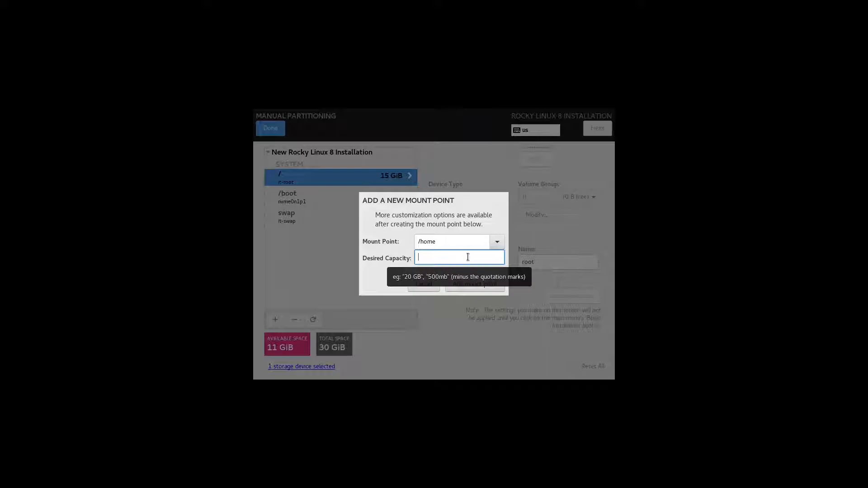
type("5")
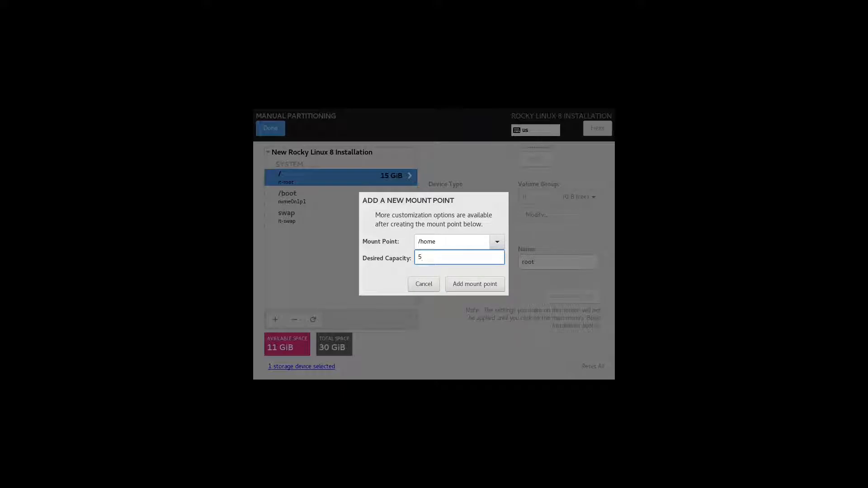
type("GB")
left_click(474, 284)
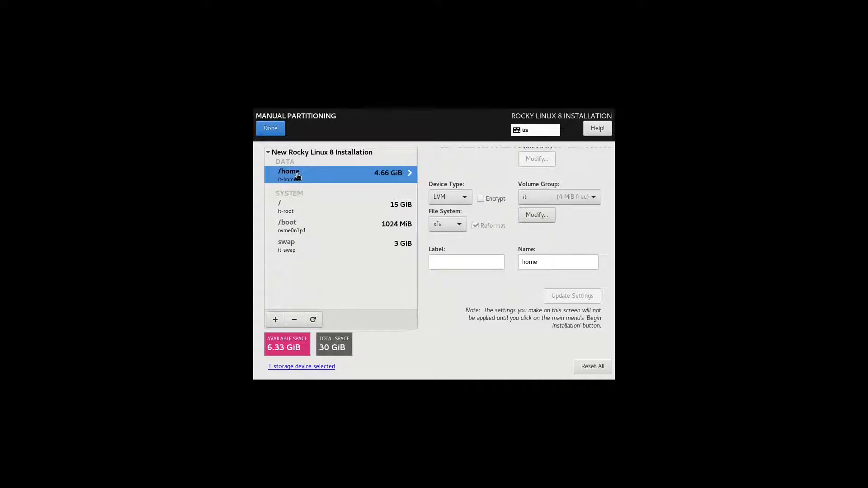
scroll(482, 222, "up", 3)
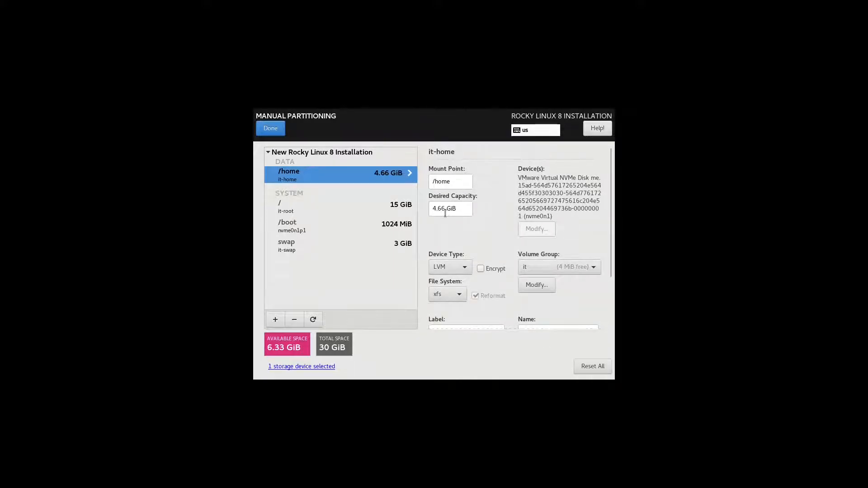
scroll(492, 221, "down", 1)
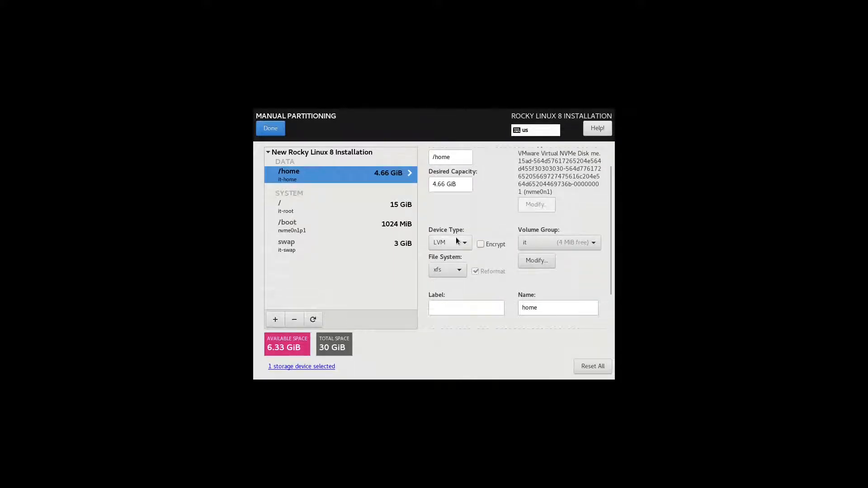
Keep /home in volume group it and apply the label it-home
left_click(525, 243)
left_click(517, 247)
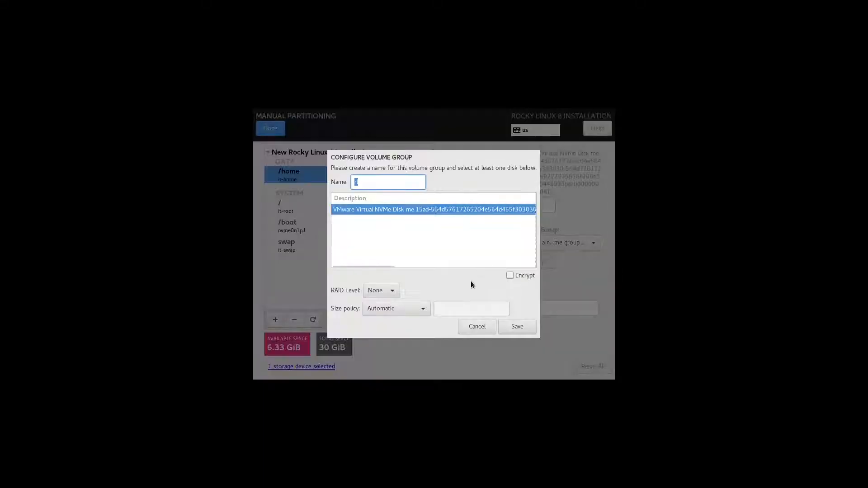
left_click(478, 328)
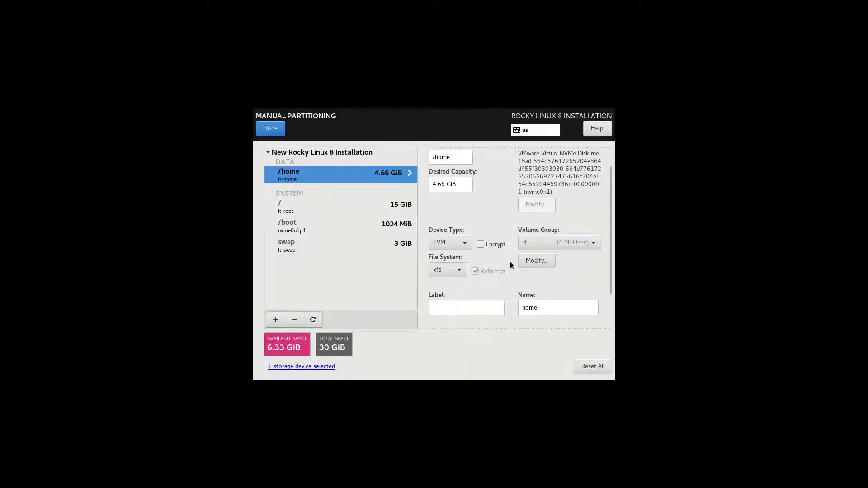
left_click(464, 280)
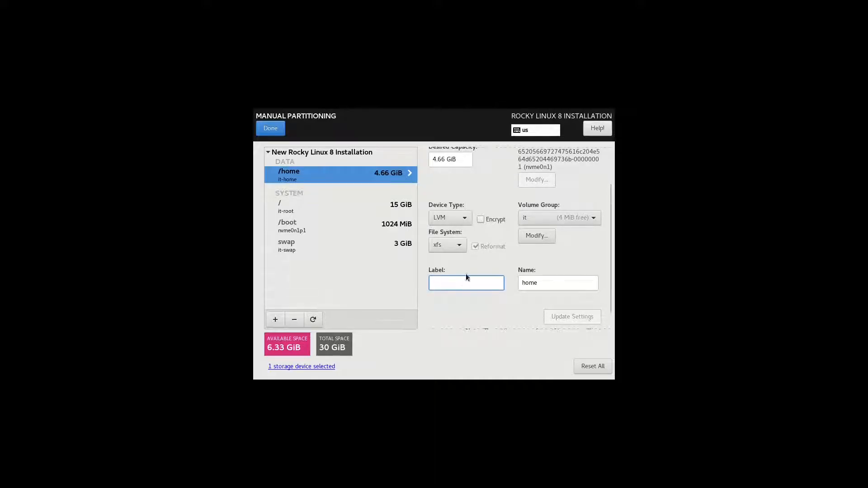
type("it-home")
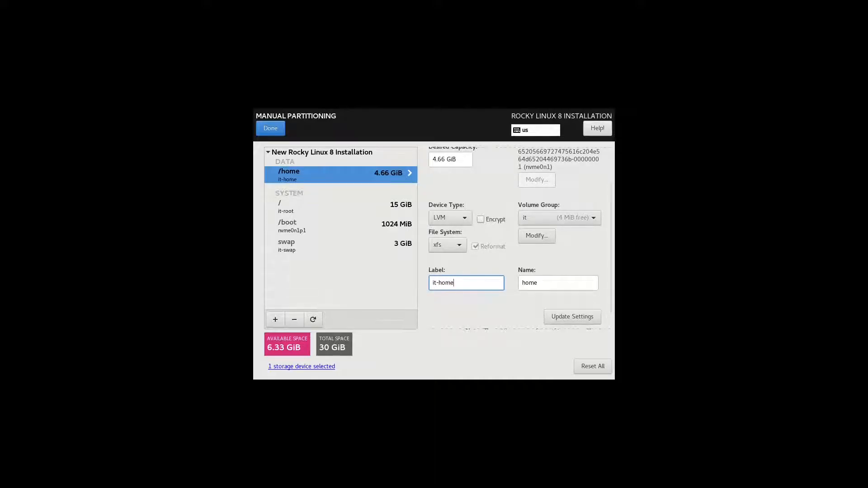
left_click(577, 317)
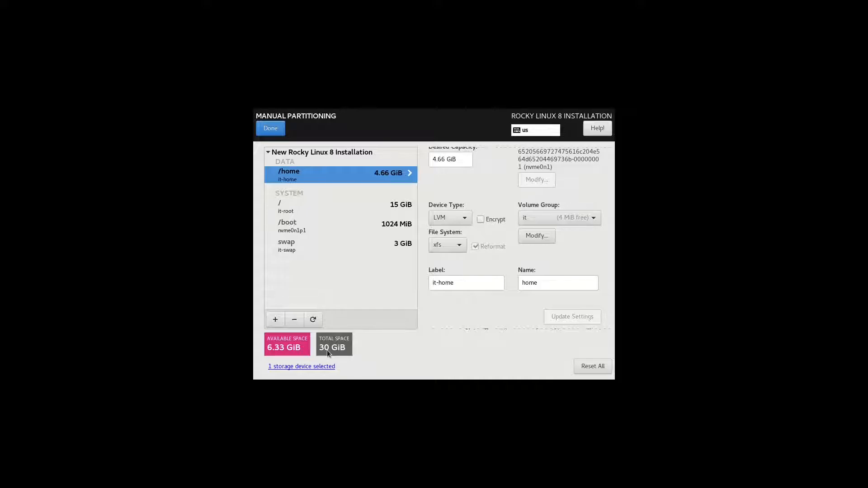
Add /var with capacity 'all', giving it the remaining 6.33 GiB
left_click(273, 319)
left_click(496, 241)
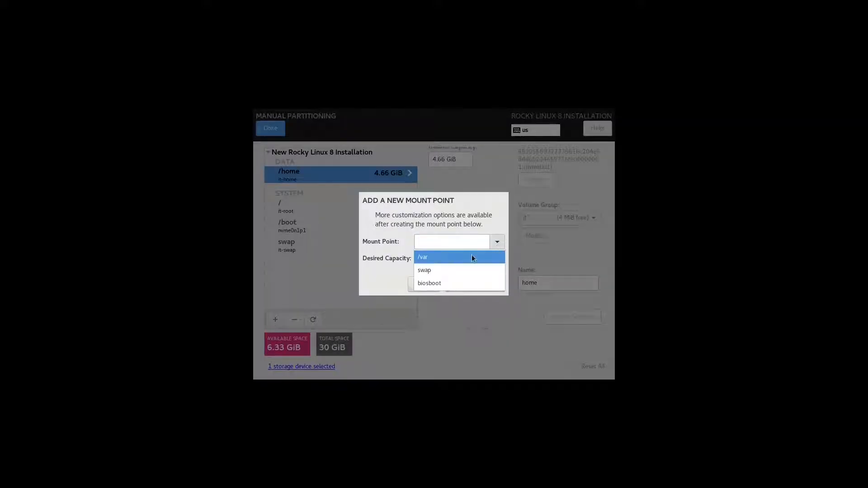
left_click(465, 258)
left_click(465, 258)
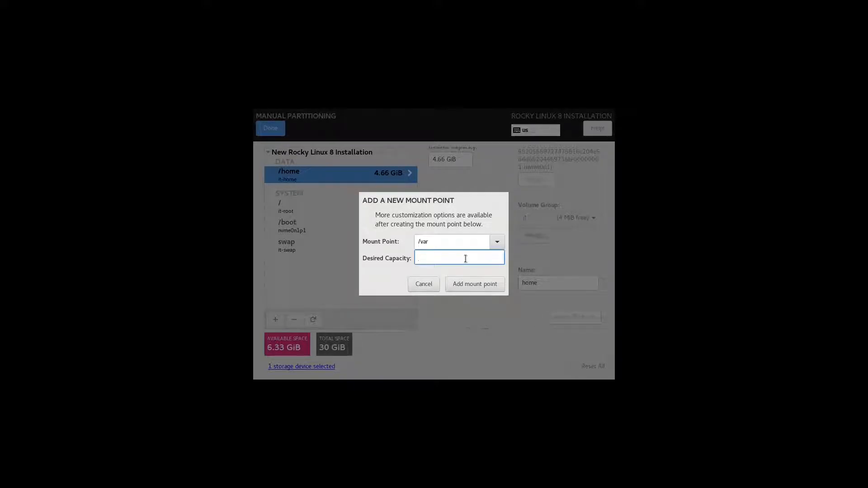
type("all")
left_click(465, 283)
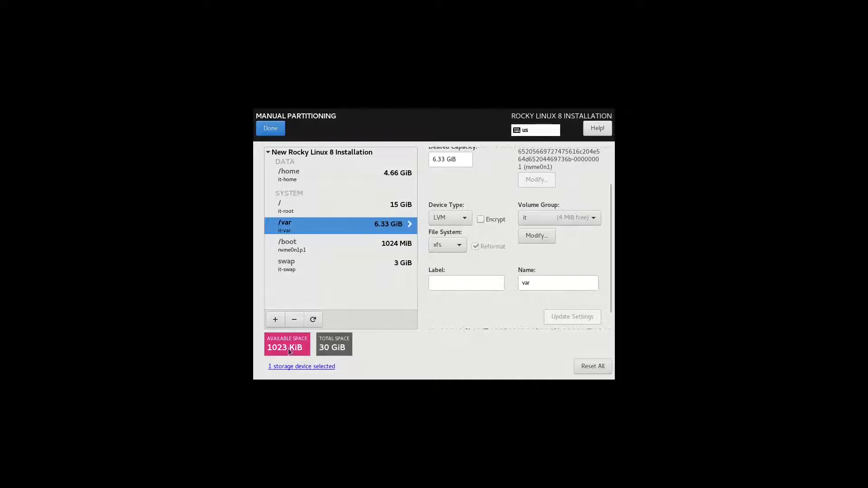
scroll(443, 312, "down", 1)
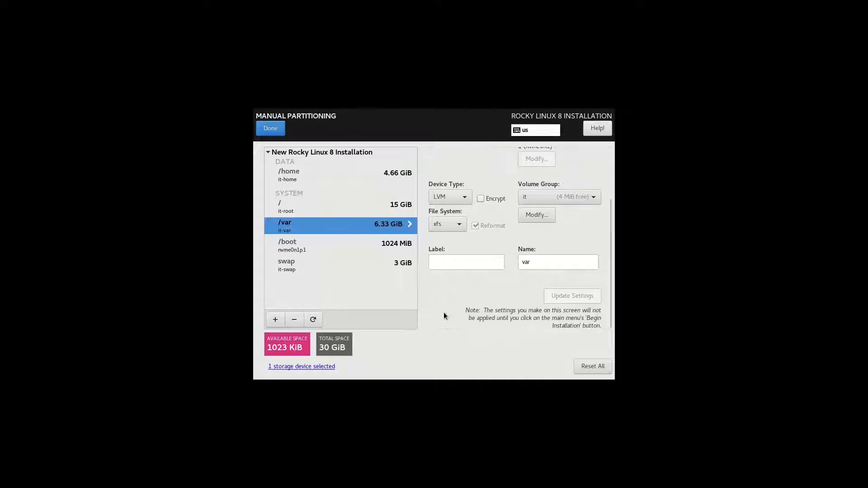
scroll(443, 312, "up", 4)
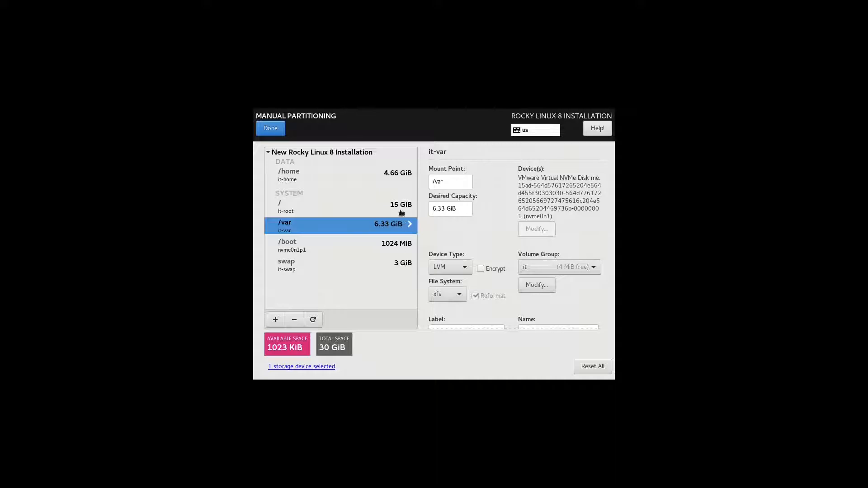
Check the swap, /home, root, /var and /boot settings, then finish partitioning
left_click(391, 268)
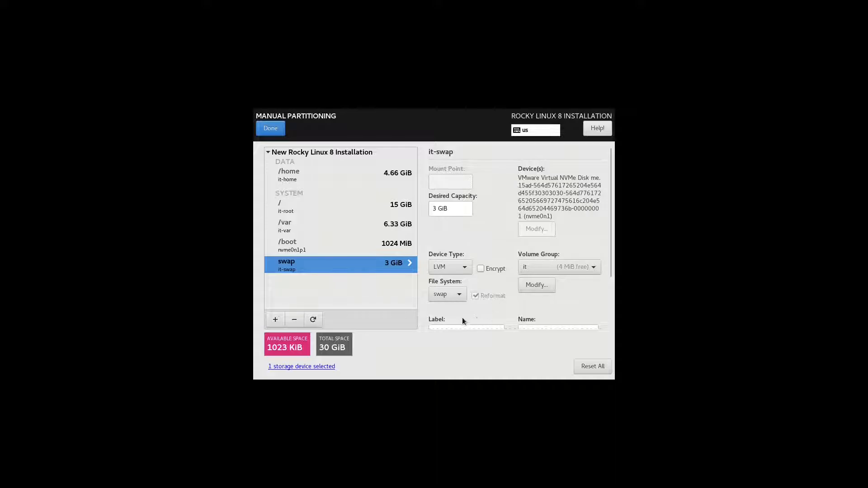
scroll(464, 318, "down", 2)
scroll(493, 305, "up", 2)
left_click(340, 179)
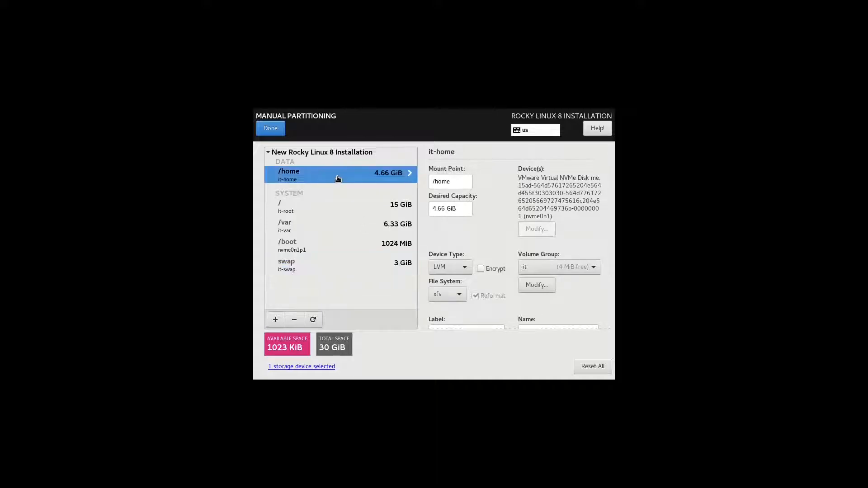
left_click(346, 211)
left_click(343, 229)
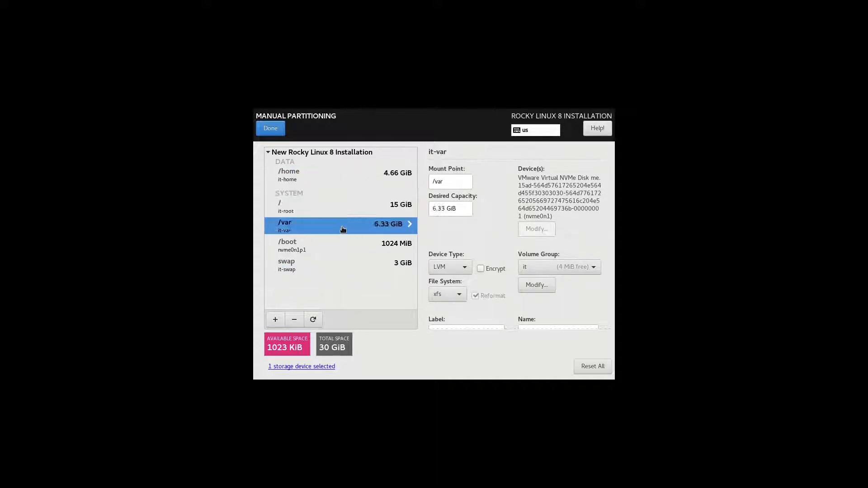
left_click(337, 248)
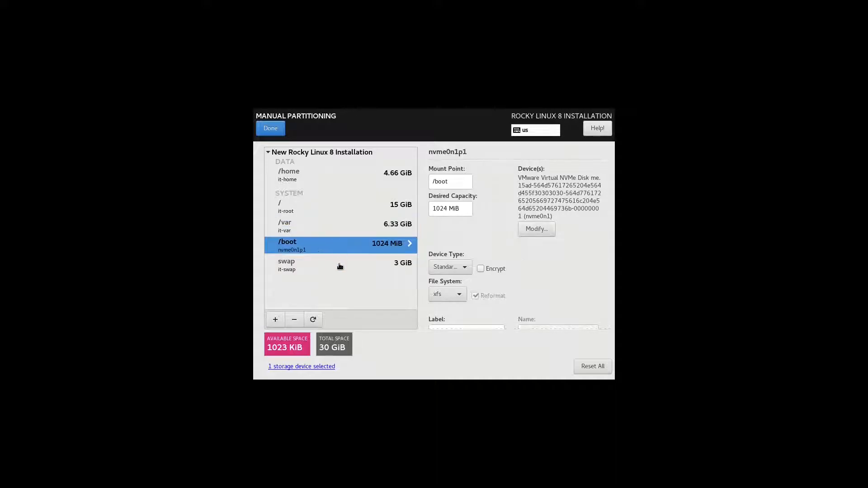
left_click(337, 270)
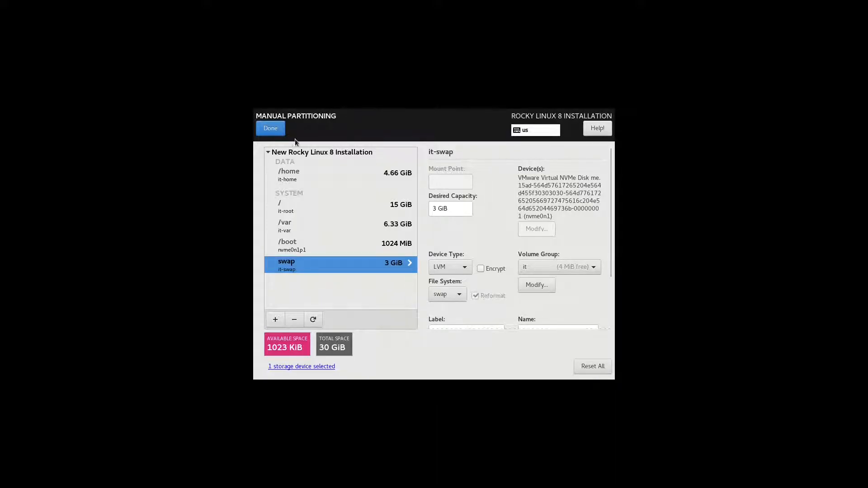
left_click(271, 131)
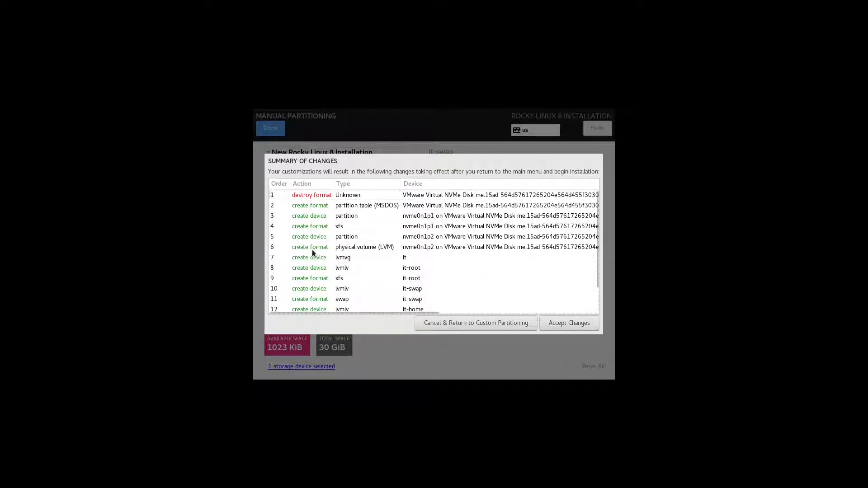
Review the planned formats and LVM volumes, then accept the changes
scroll(312, 251, "down", 2)
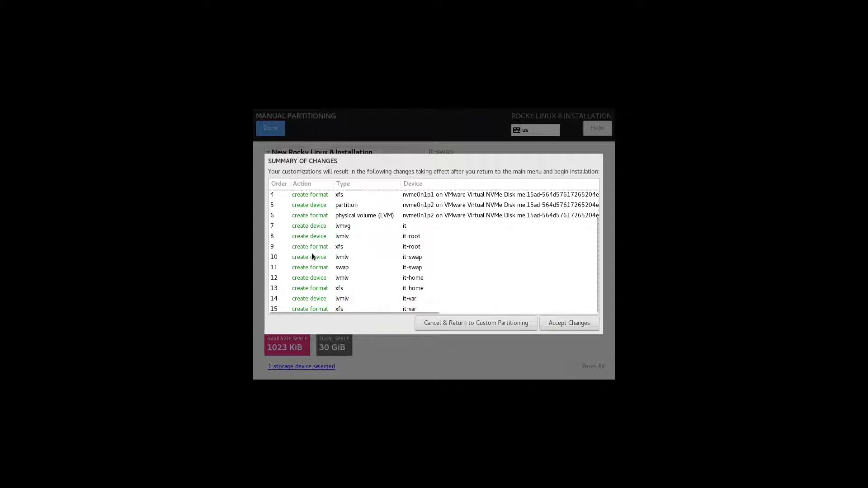
scroll(312, 256, "up", 2)
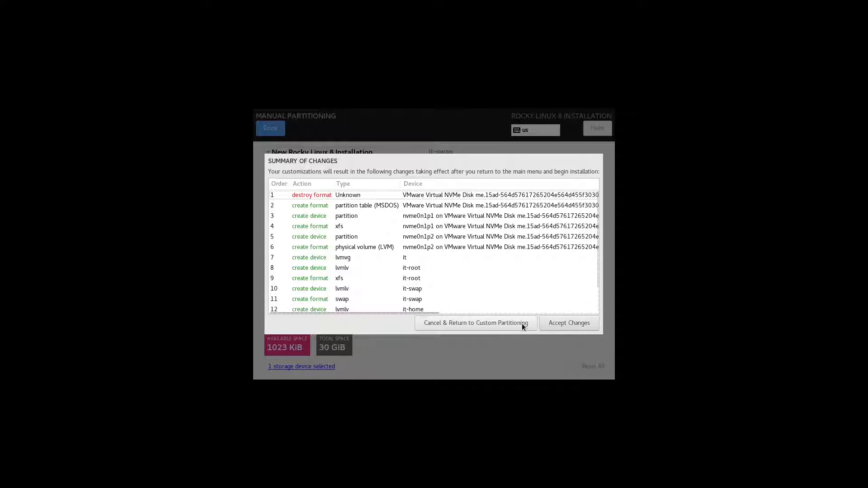
left_click(591, 325)
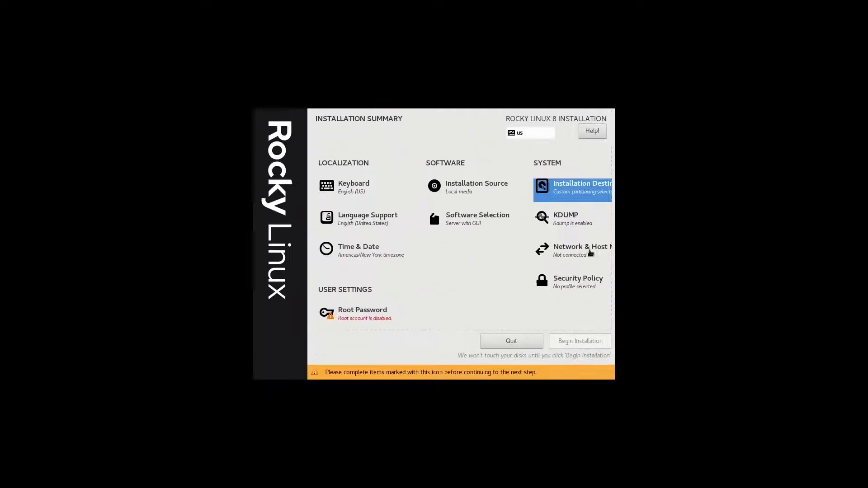
left_click(387, 229)
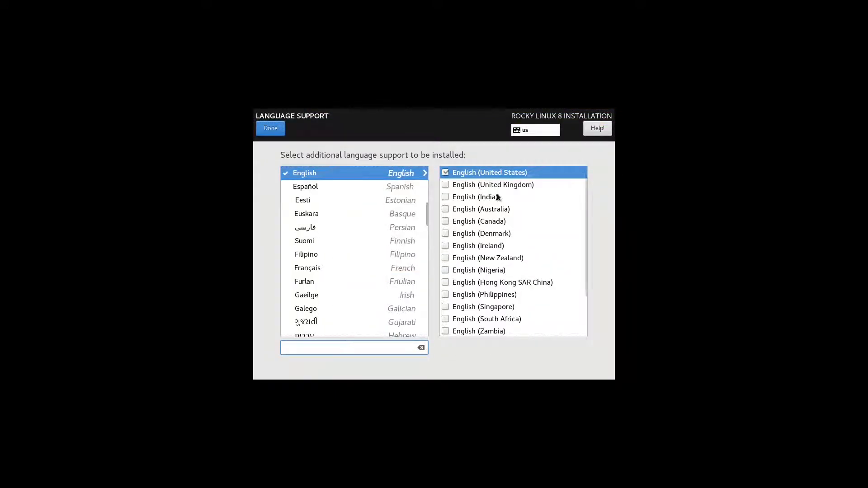
left_click(276, 129)
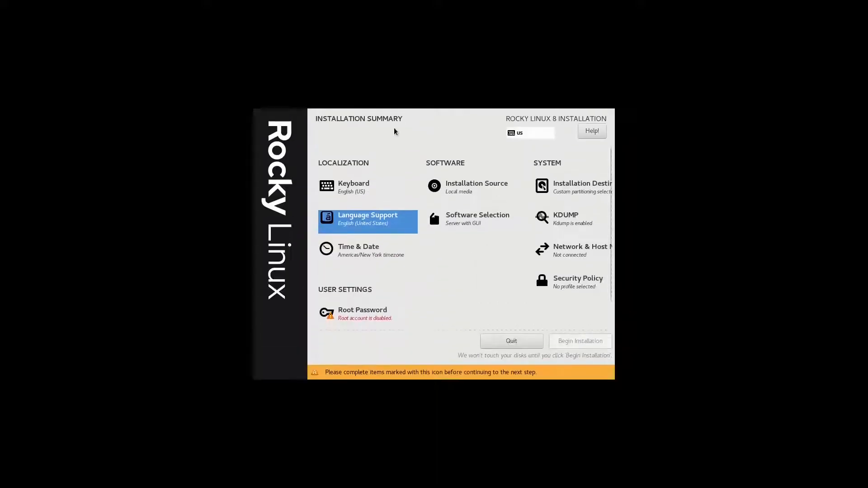
left_click(474, 223)
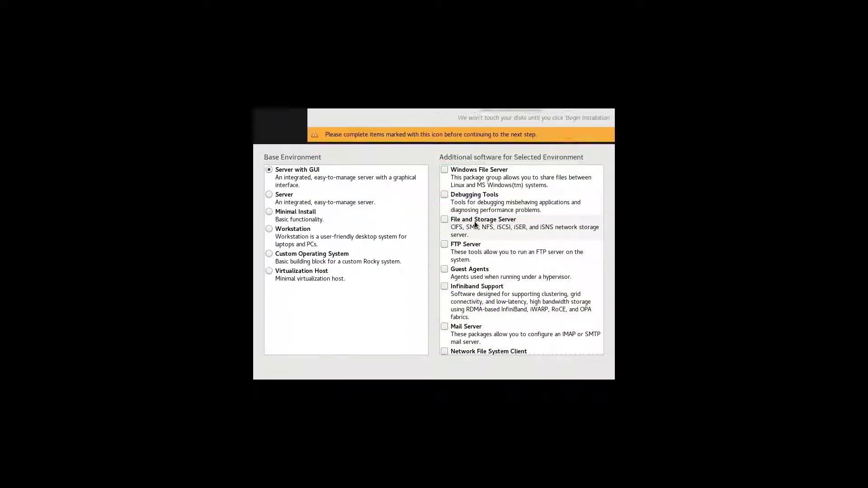
left_click(401, 299)
scroll(516, 313, "down", 10)
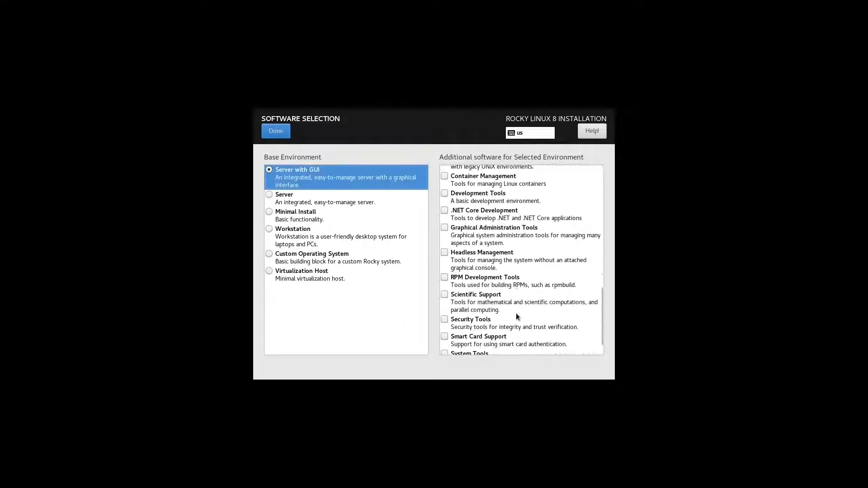
scroll(515, 311, "up", 10)
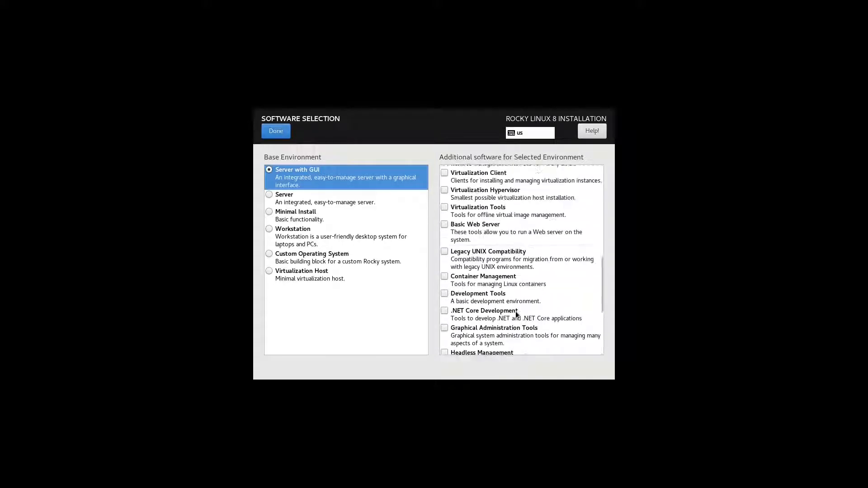
left_click(348, 202)
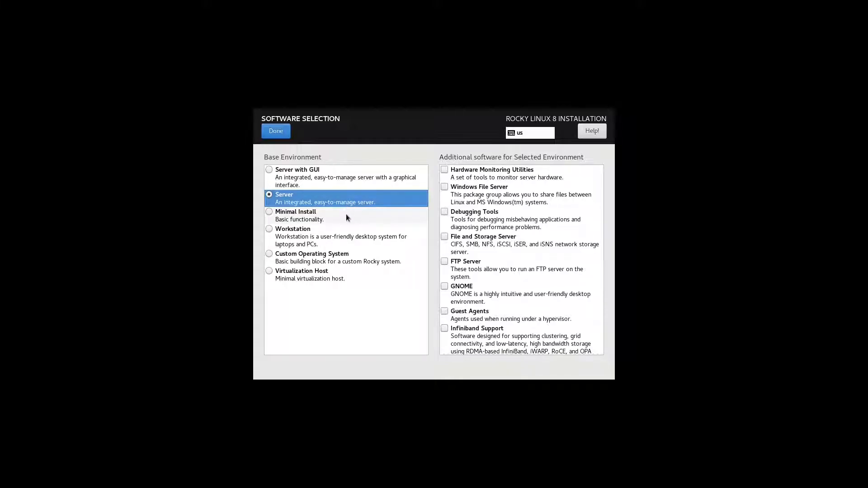
left_click(348, 218)
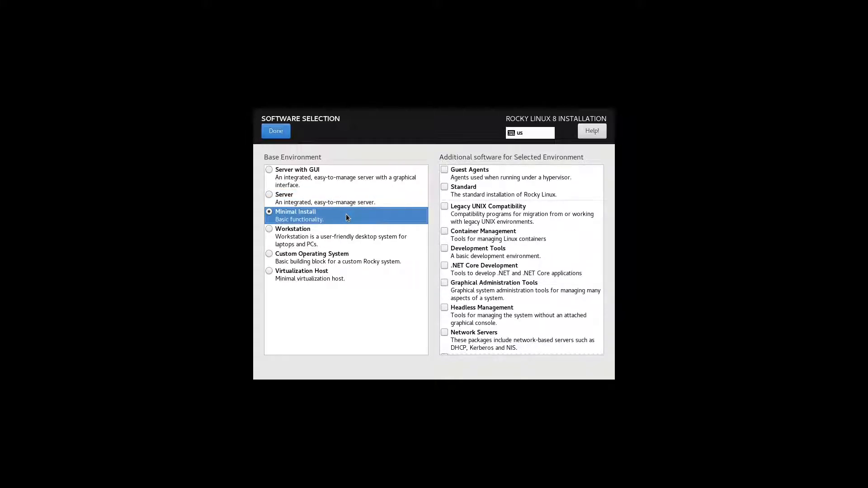
scroll(550, 231, "down", 5)
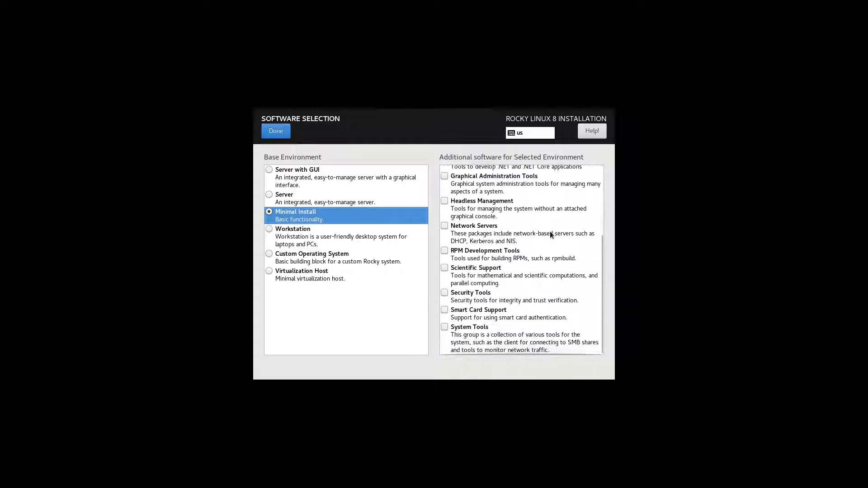
scroll(550, 233, "up", 5)
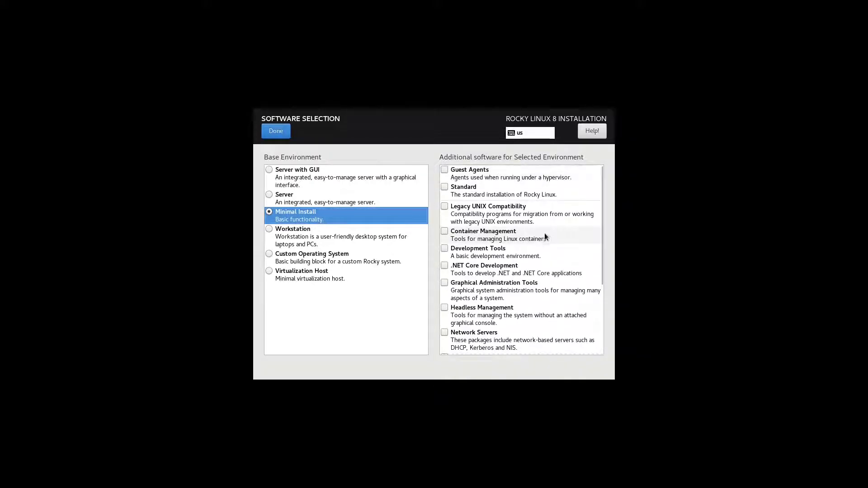
left_click(361, 238)
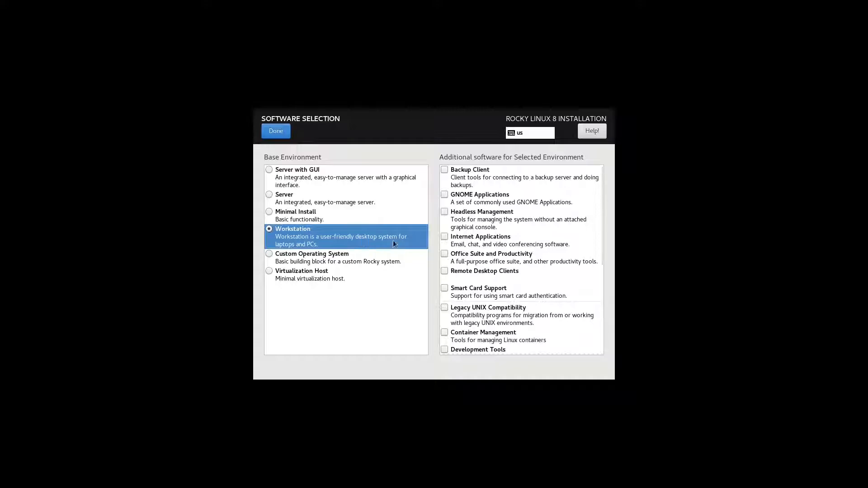
scroll(530, 336, "down", 7)
scroll(530, 333, "down", 1)
scroll(529, 333, "up", 8)
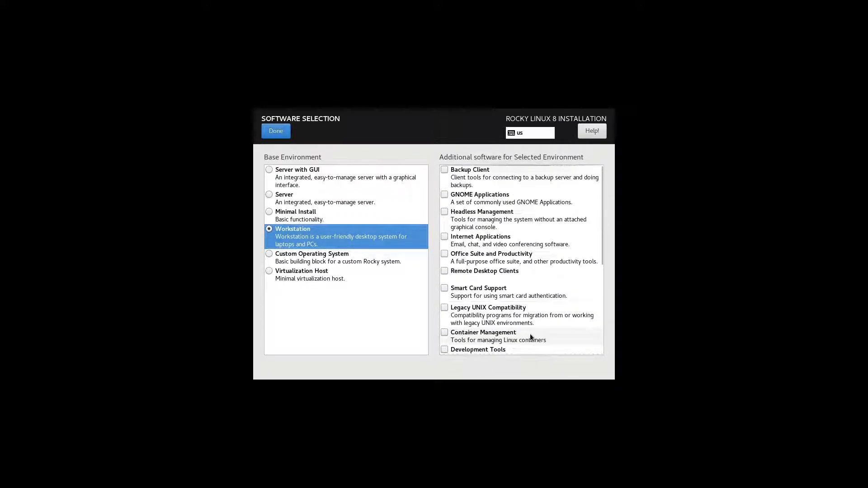
left_click(366, 261)
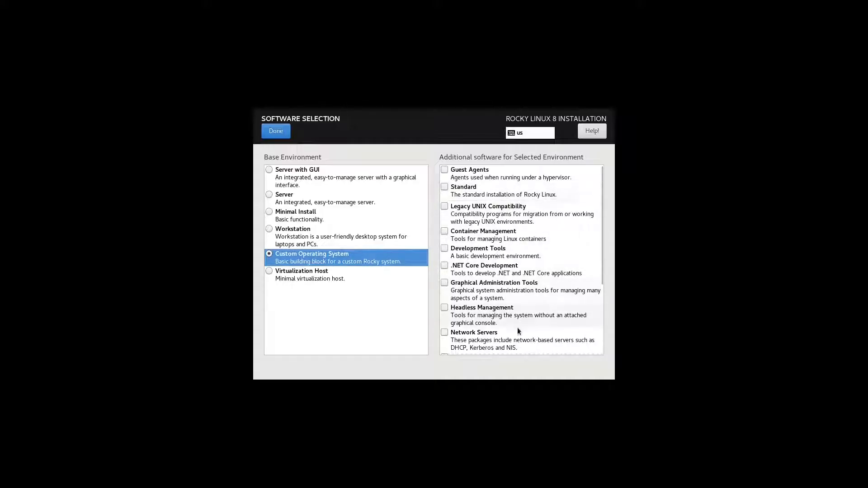
scroll(518, 329, "down", 5)
scroll(518, 329, "up", 5)
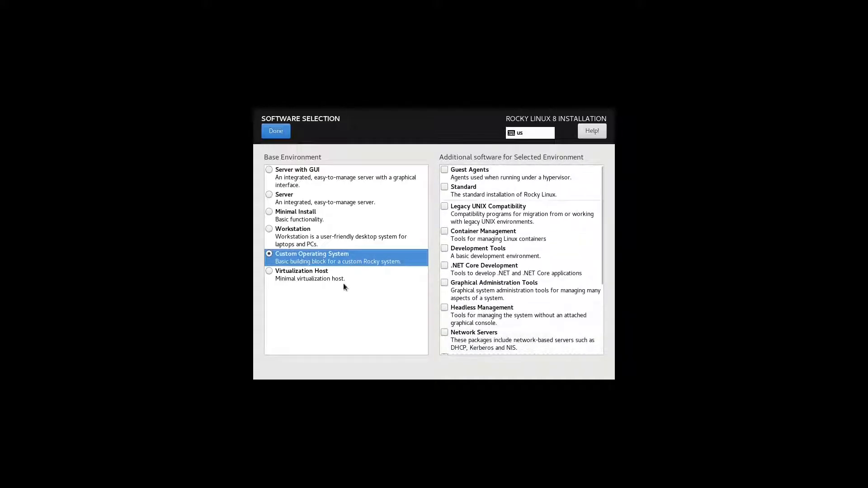
left_click(338, 280)
scroll(520, 305, "down", 7)
scroll(520, 307, "up", 3)
scroll(520, 307, "up", 4)
left_click(319, 212)
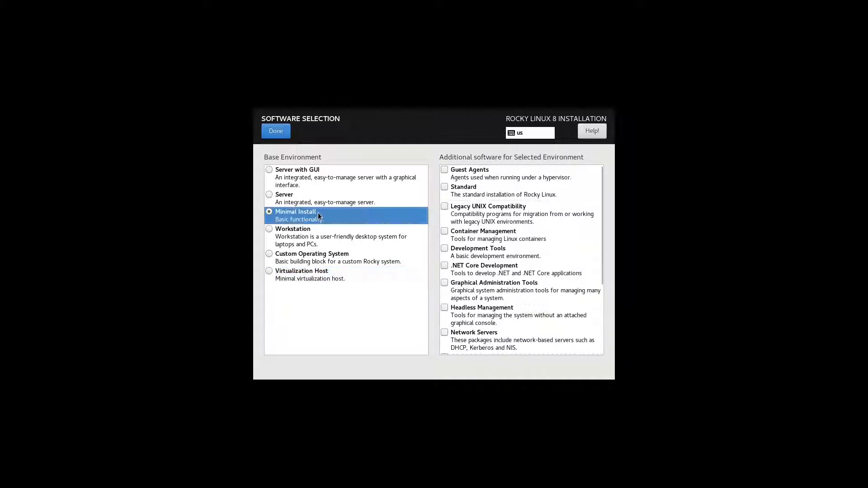
left_click(314, 171)
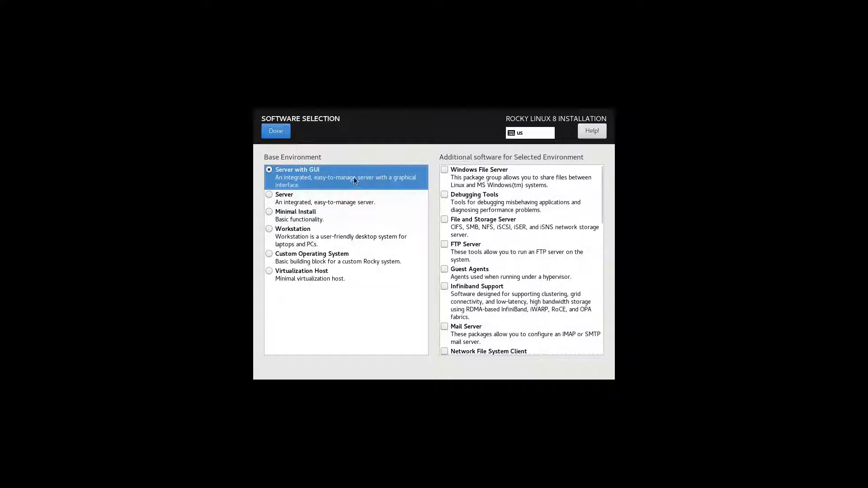
left_click(276, 131)
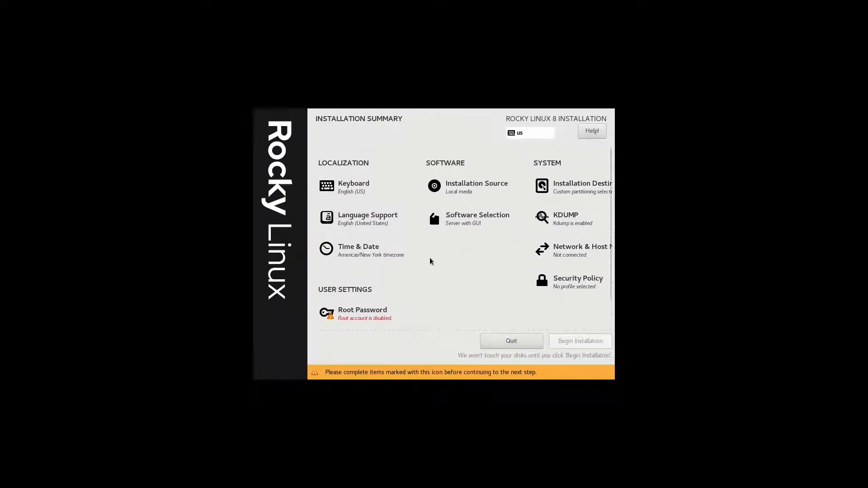
Uncheck Enable kdump after trying manual reservation and reverting to Automatic
left_click(560, 219)
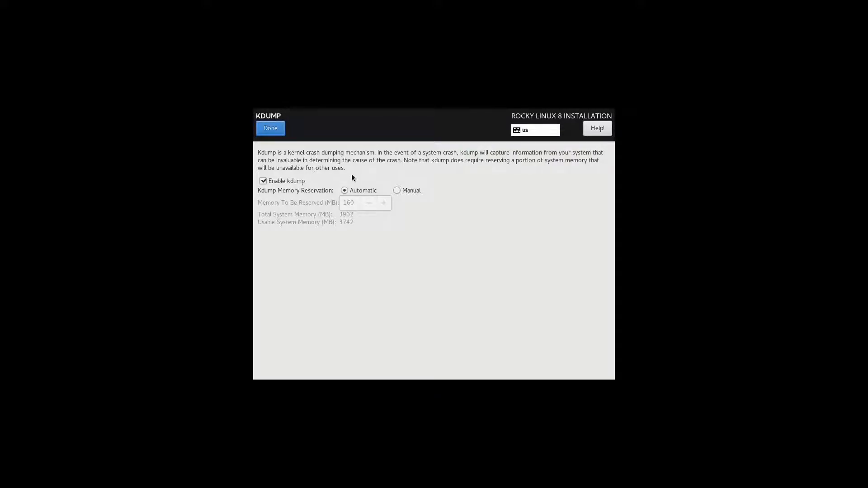
left_click(396, 191)
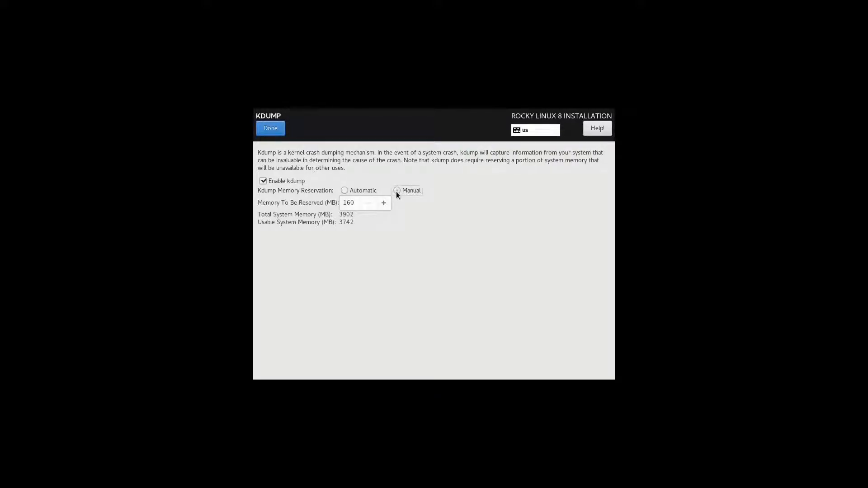
left_click(383, 203)
left_click(383, 203)
left_click(383, 203)
left_click(345, 190)
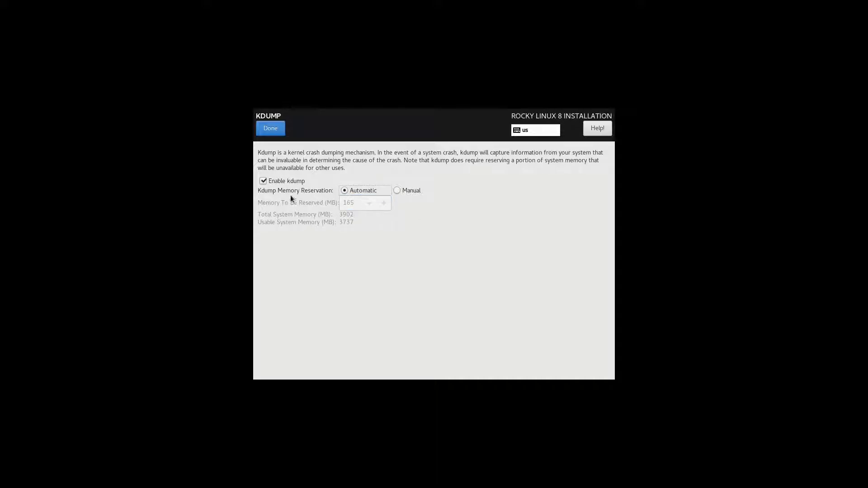
left_click(265, 181)
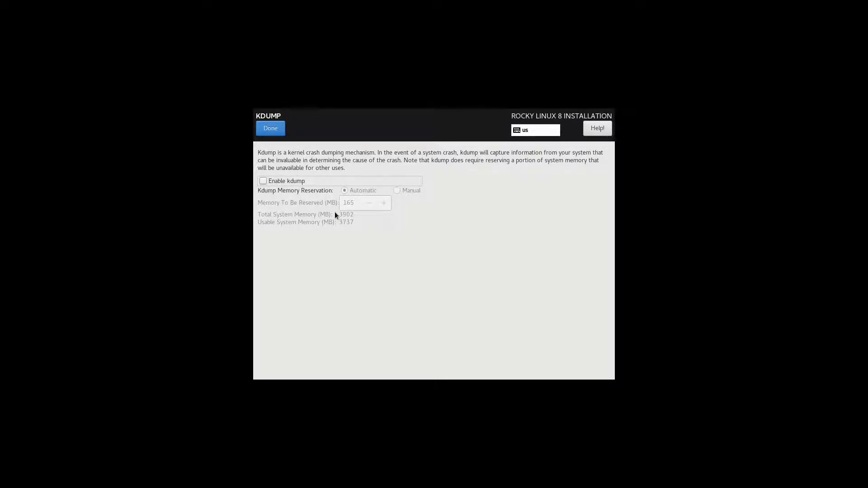
left_click(280, 132)
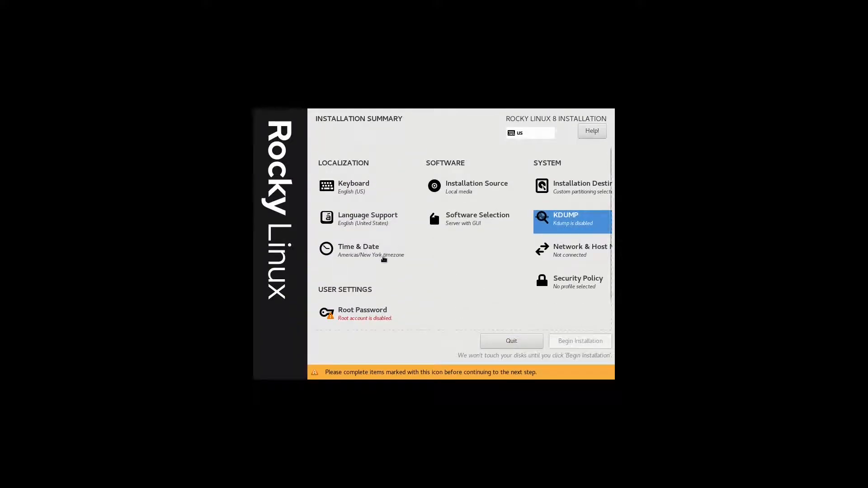
Use the 12-hour AM/PM clock and set the timezone to Asia/Colombo
left_click(383, 254)
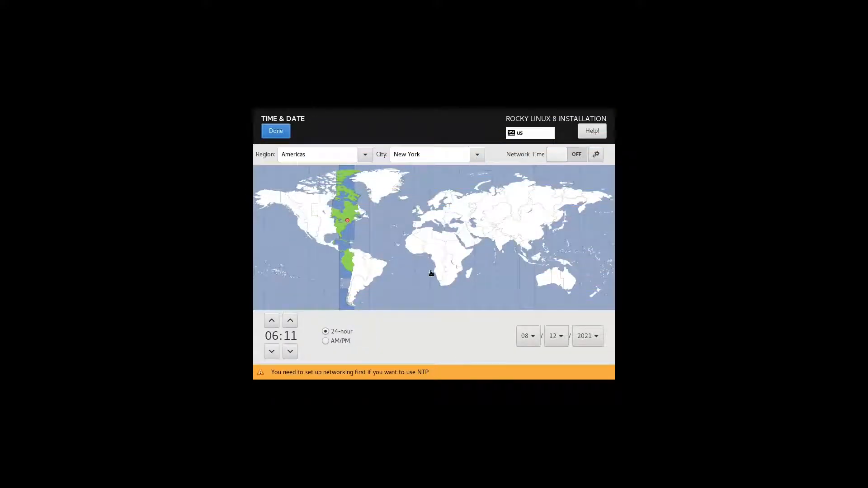
left_click(325, 342)
left_click(503, 254)
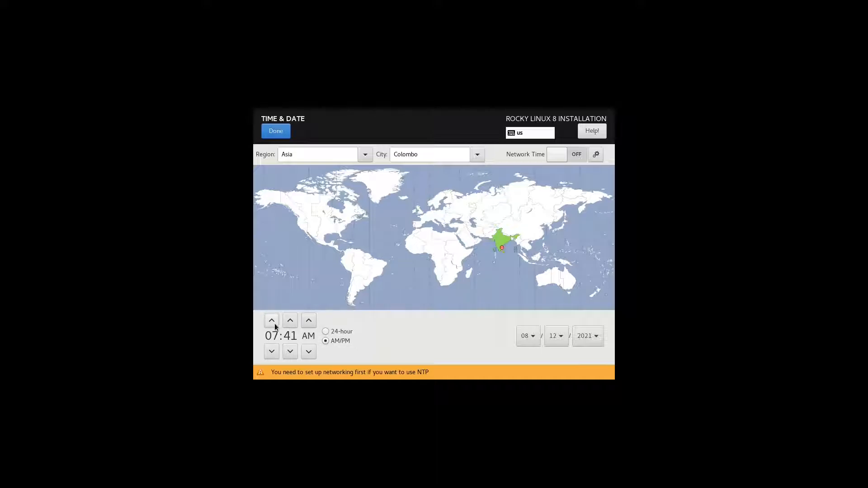
Adjust the hour and minutes so the clock reads 10:12 AM
left_click(274, 324)
left_click(289, 351)
left_click(288, 354)
left_click(288, 353)
left_click(289, 353)
left_click(288, 354)
left_click(288, 354)
left_click(289, 353)
left_click(289, 354)
left_click(288, 353)
left_click(289, 353)
left_click(288, 354)
left_click(289, 354)
left_click(288, 353)
left_click(288, 353)
left_click(288, 353)
left_click(288, 353)
left_click(288, 353)
left_click(288, 353)
left_click(288, 353)
left_click(289, 353)
left_click(288, 353)
left_click(288, 353)
left_click(288, 353)
left_click(289, 353)
left_click(288, 353)
left_click(288, 353)
left_click(288, 353)
left_click(288, 353)
left_click(288, 353)
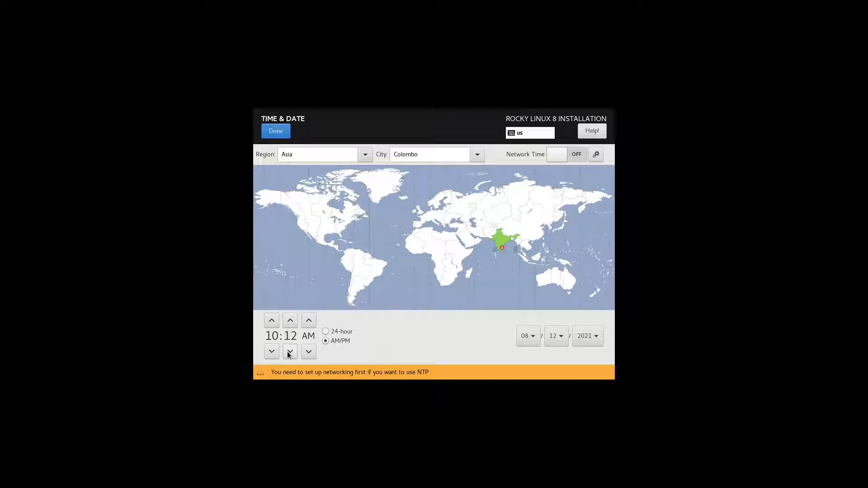
Keep the date at 08/12/2021 and try enabling network time
left_click(527, 336)
left_click(551, 339)
left_click(600, 339)
left_click(562, 336)
left_click(561, 335)
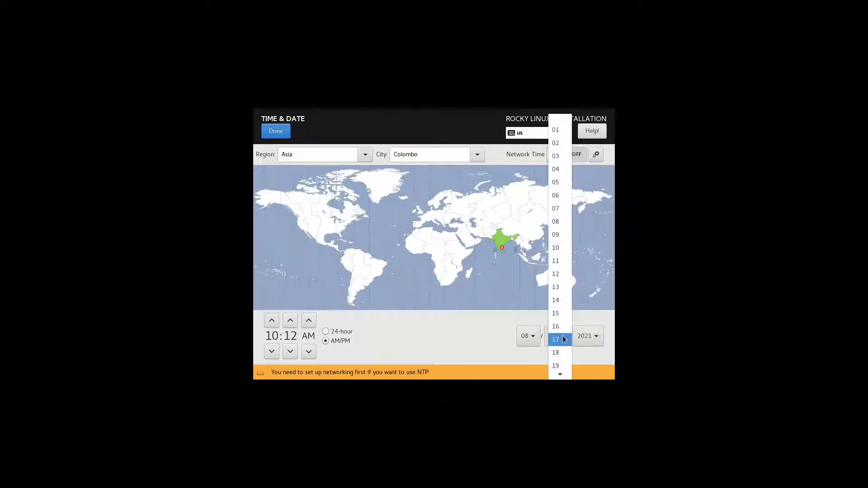
left_click(489, 339)
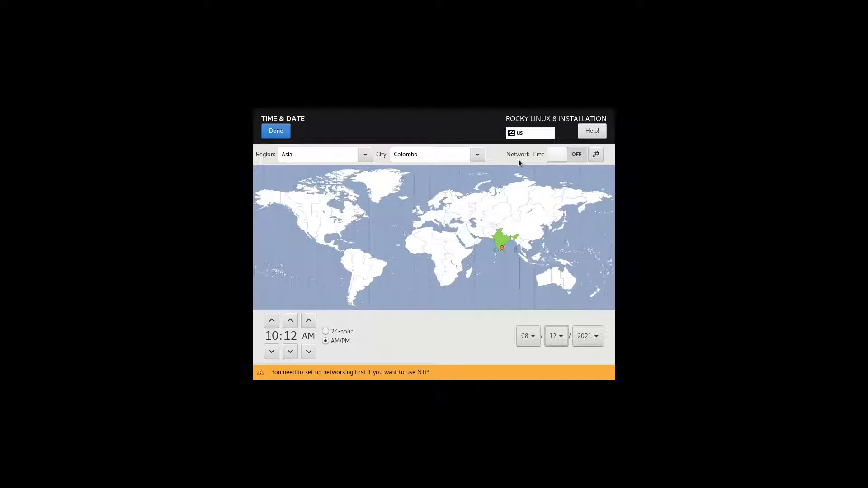
left_click(558, 155)
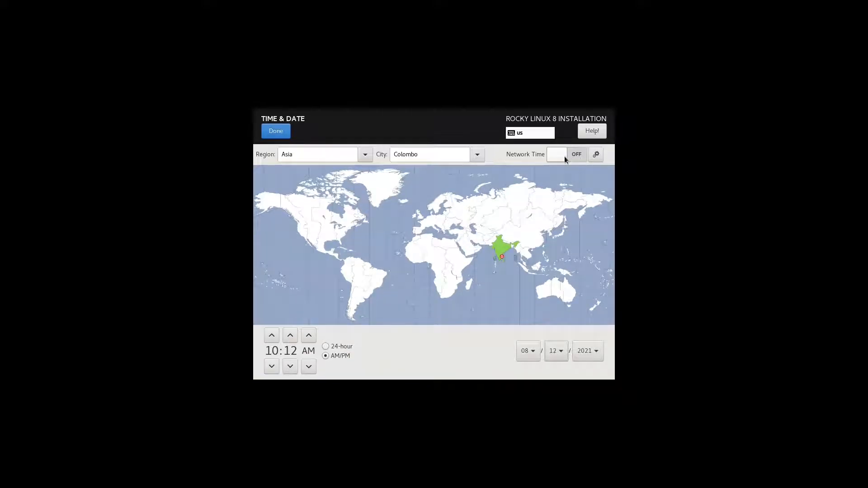
left_click(577, 155)
Add 0.asia.pool.ntp.org to the NTP list, tick its Pool box, and confirm
left_click(596, 155)
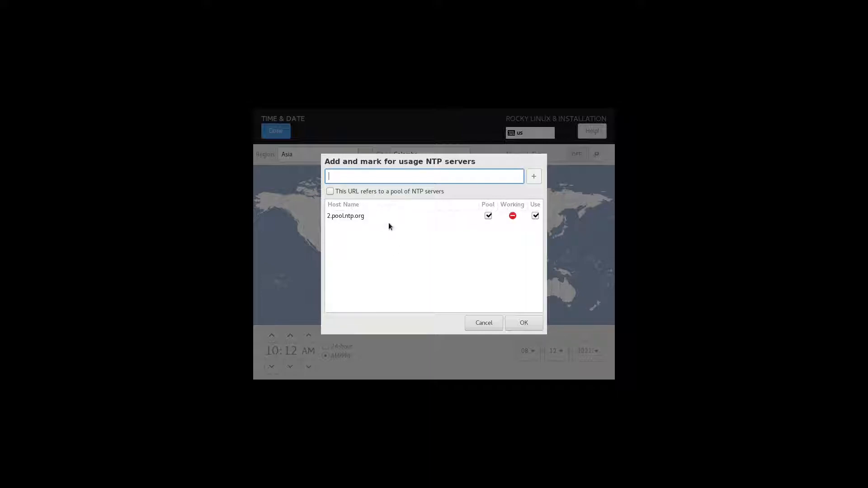
left_click(400, 190)
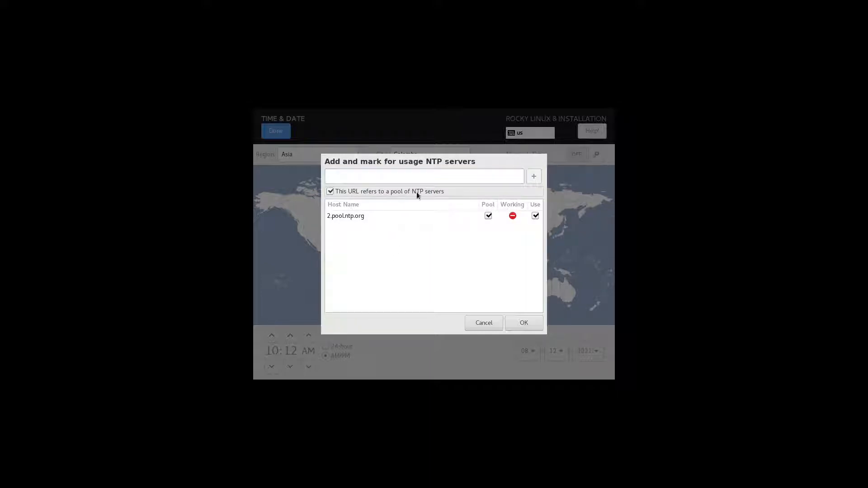
left_click(420, 191)
left_click(452, 178)
type("0")
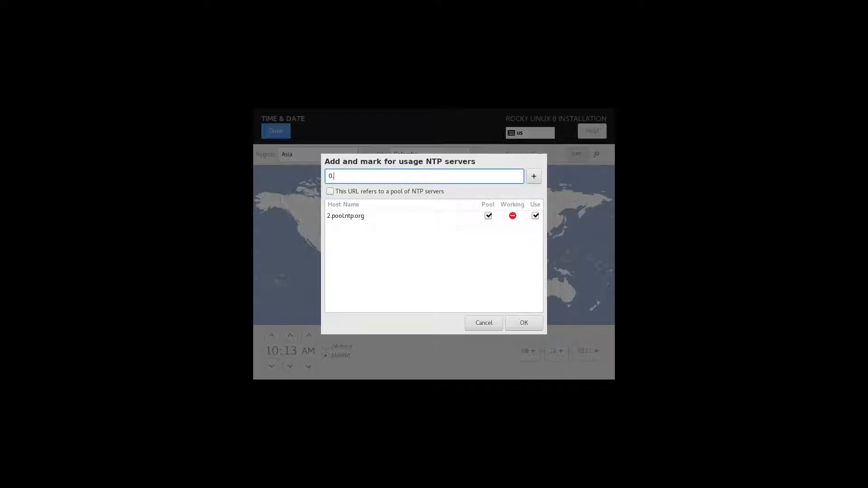
type(".asia.pool.ntp.org")
left_click(534, 176)
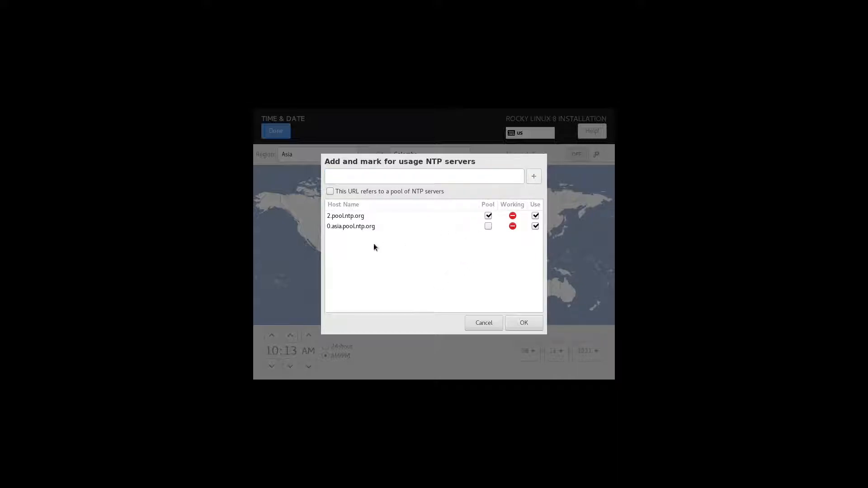
left_click(488, 216)
left_click(487, 216)
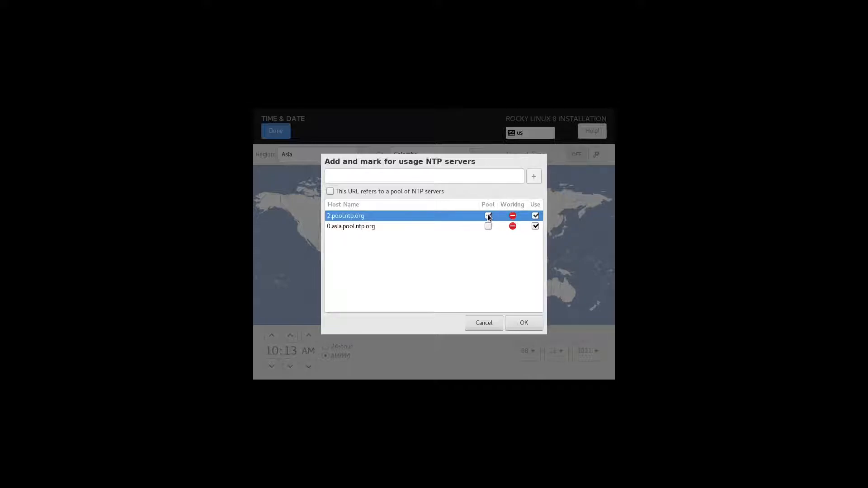
left_click(488, 225)
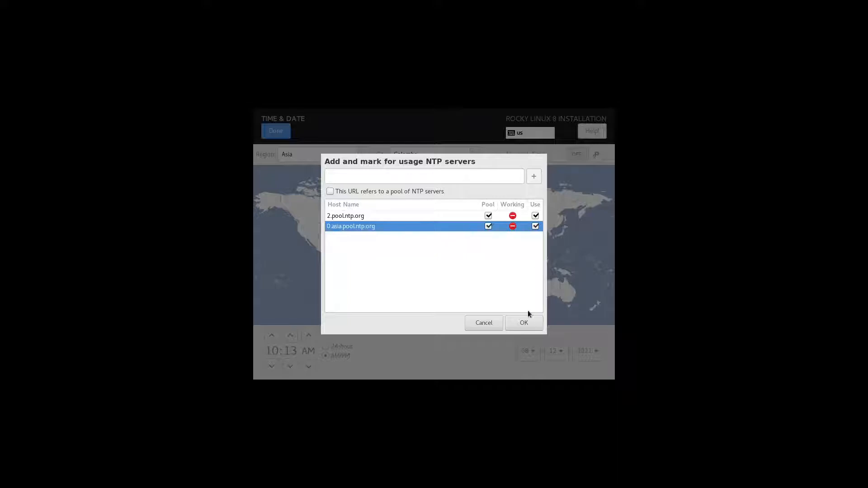
left_click(526, 322)
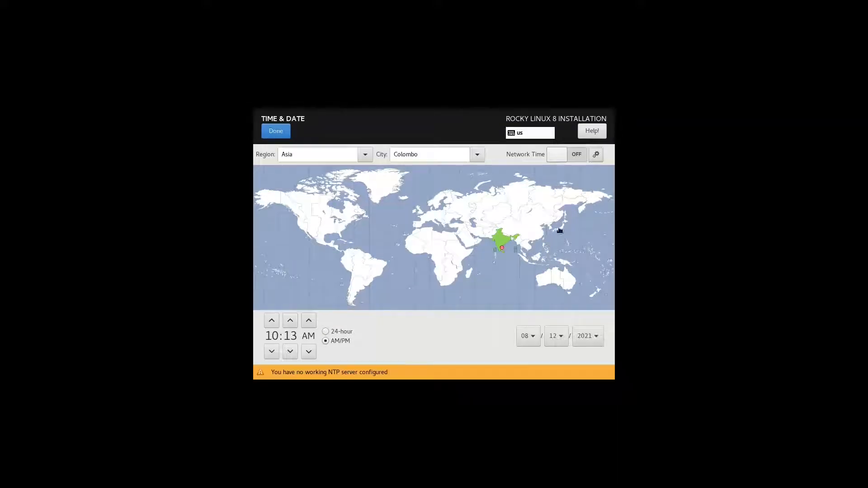
Replace the host name with itchytechy.com, apply it, and switch ens160 Ethernet ON
left_click(276, 131)
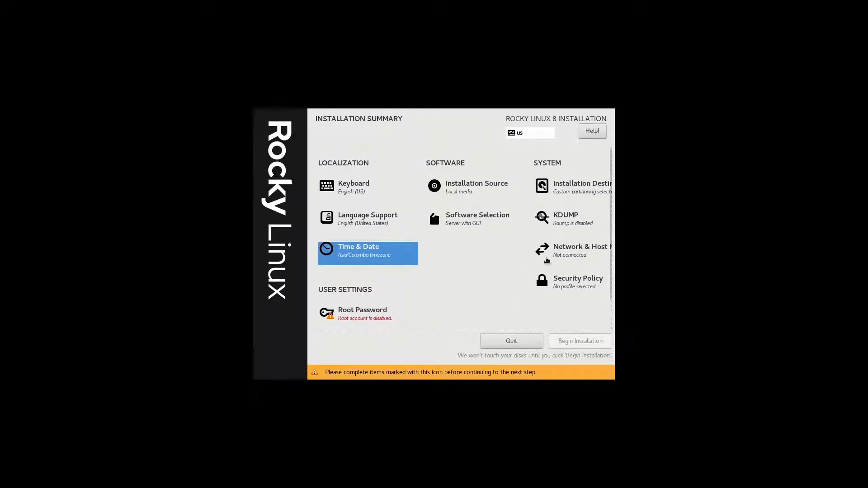
left_click(578, 254)
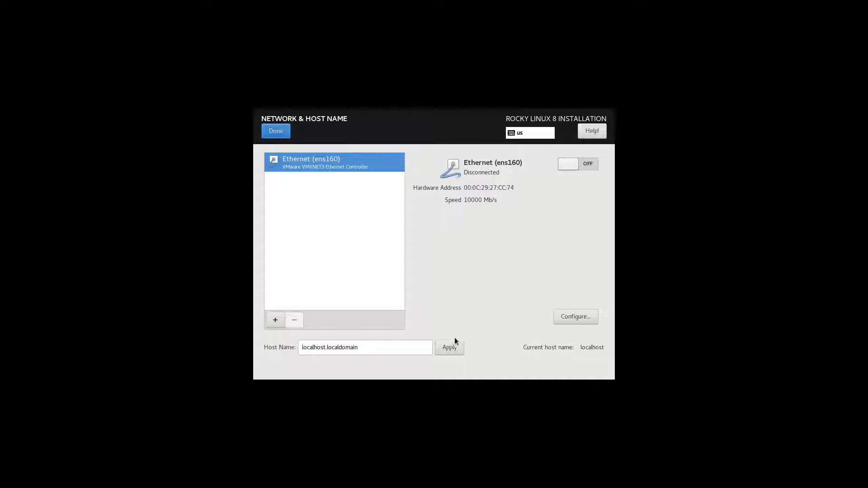
triple_click(417, 348)
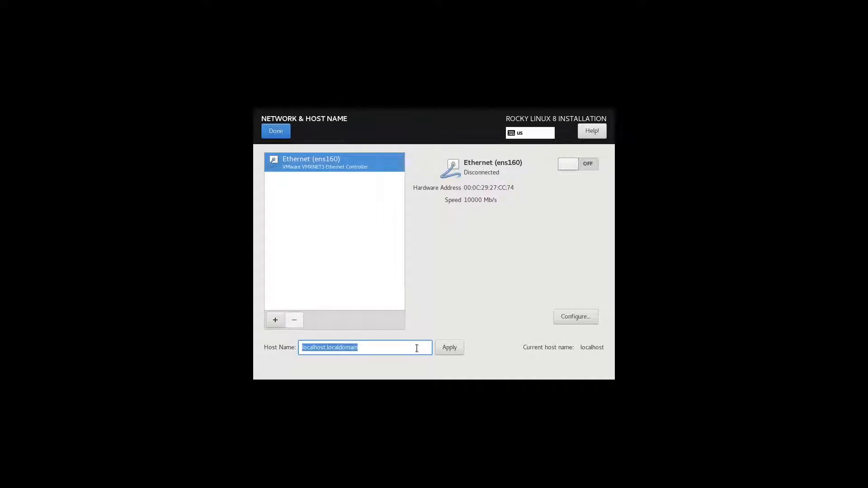
key("BackSpace")
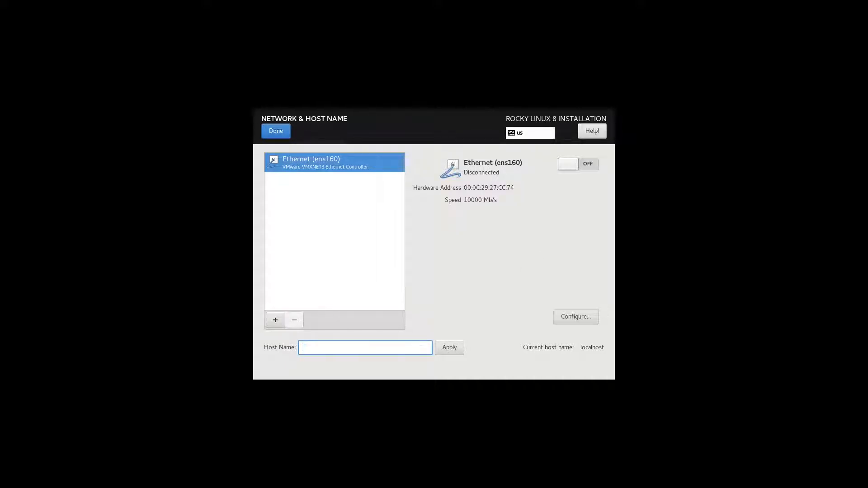
type("itchytechy.com")
left_click(444, 349)
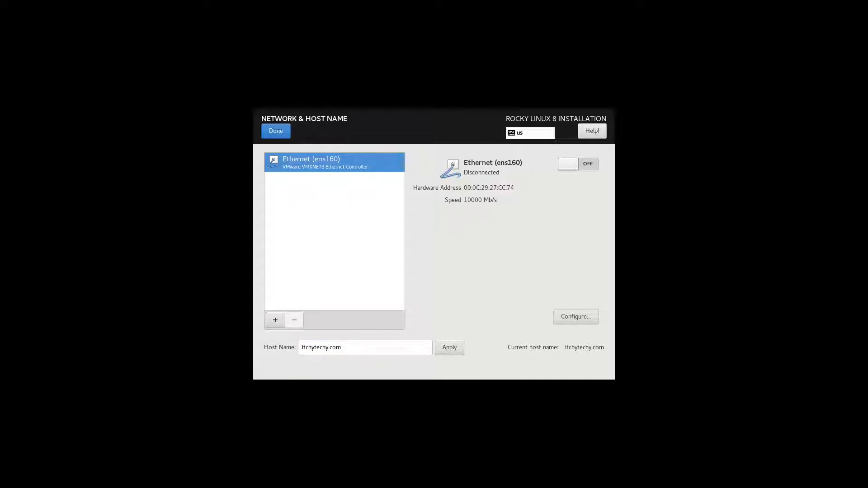
left_click(591, 168)
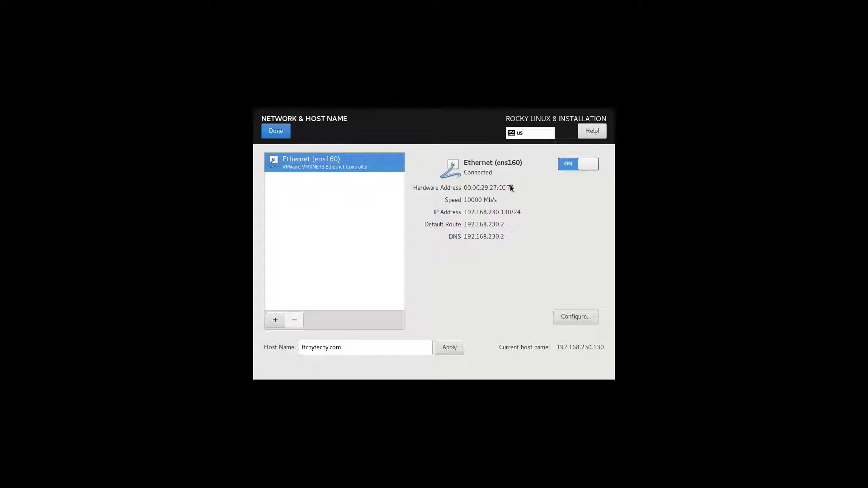
Open the ens160 connection editor and enable 'Connect automatically with priority'
left_click(585, 320)
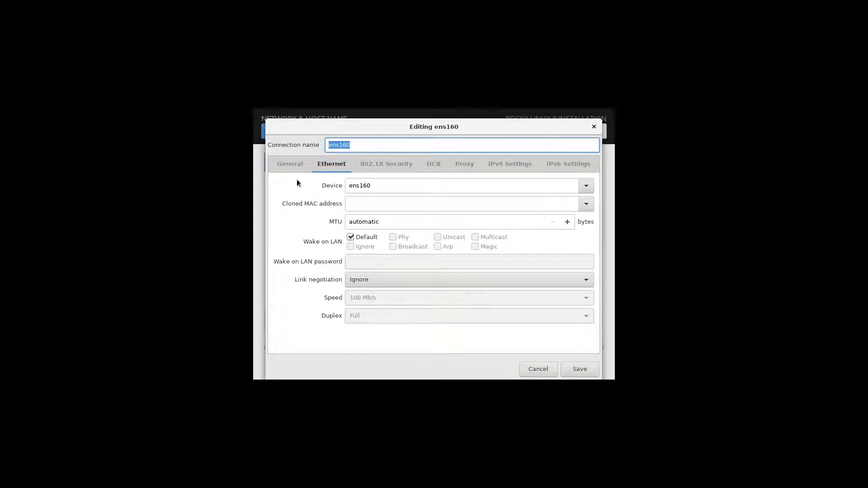
left_click(291, 165)
left_click(334, 186)
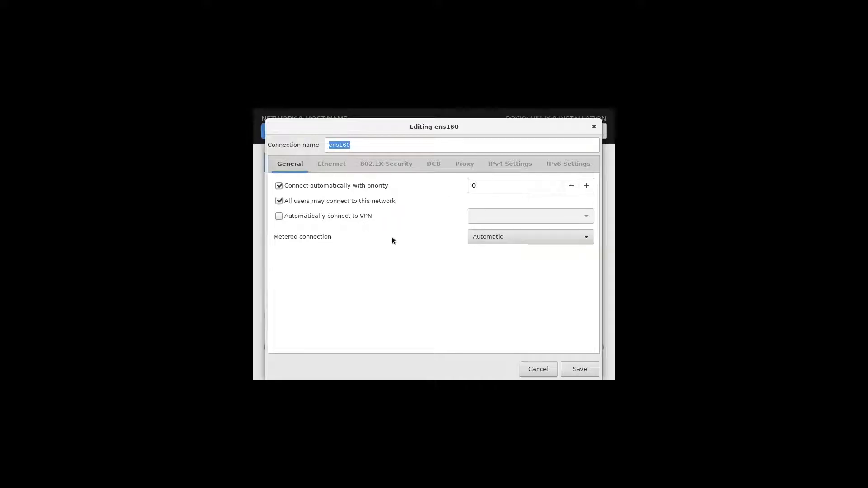
Review the Ethernet, 802.1X Security, DCB and Proxy tabs, leaving the proxy method at None
left_click(338, 166)
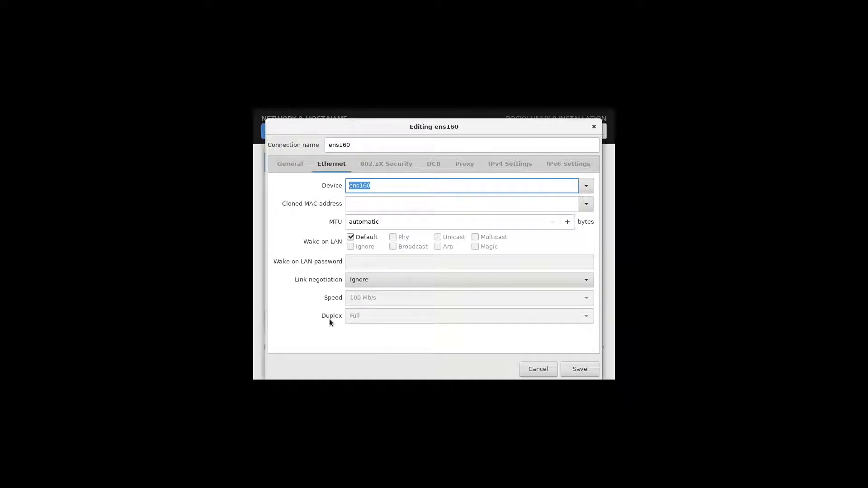
left_click(381, 165)
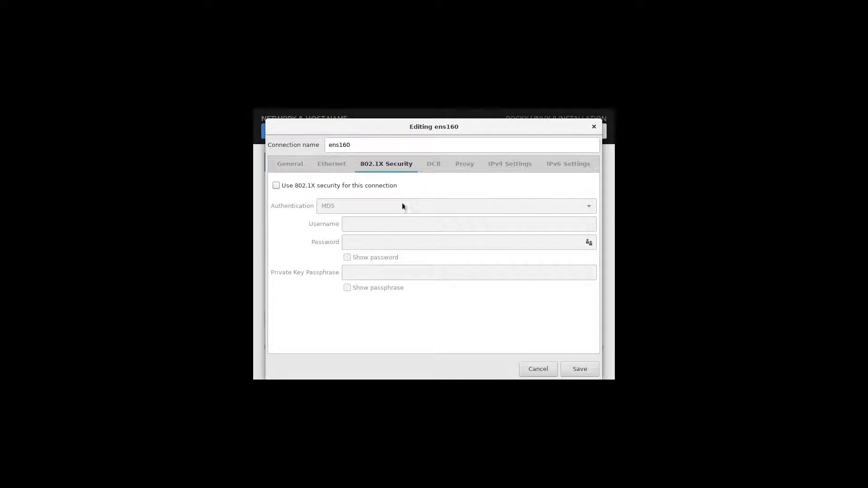
left_click(430, 169)
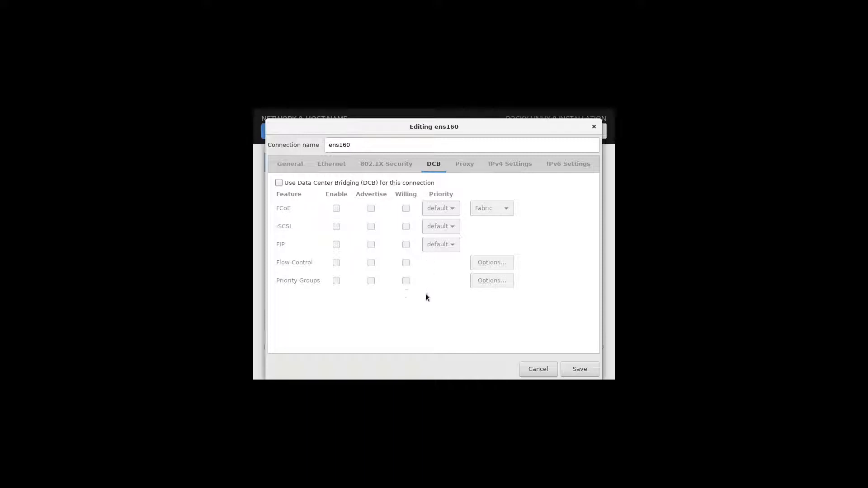
left_click(474, 165)
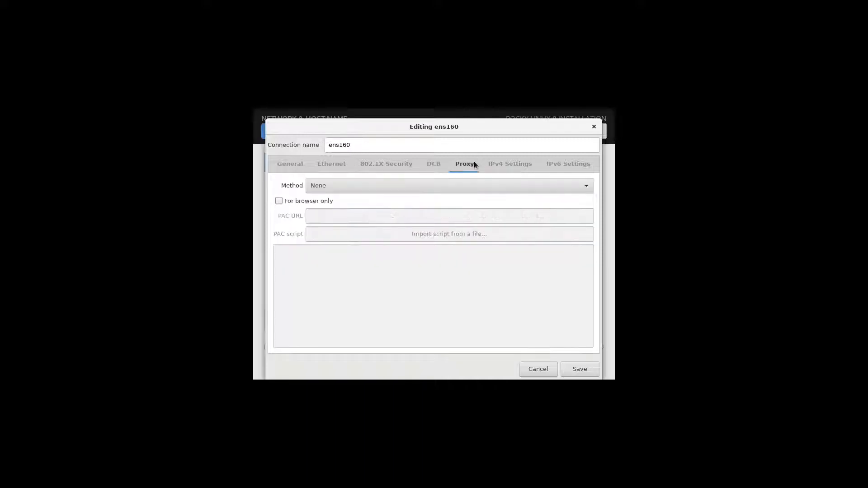
left_click(346, 188)
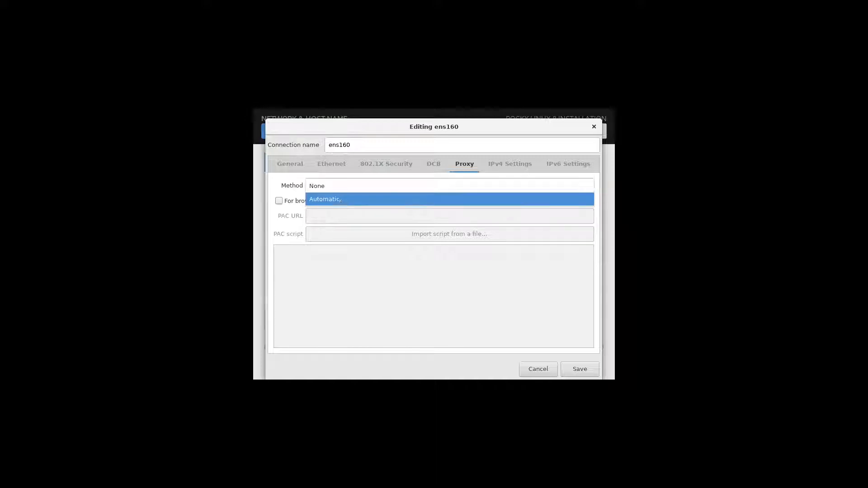
left_click(301, 192)
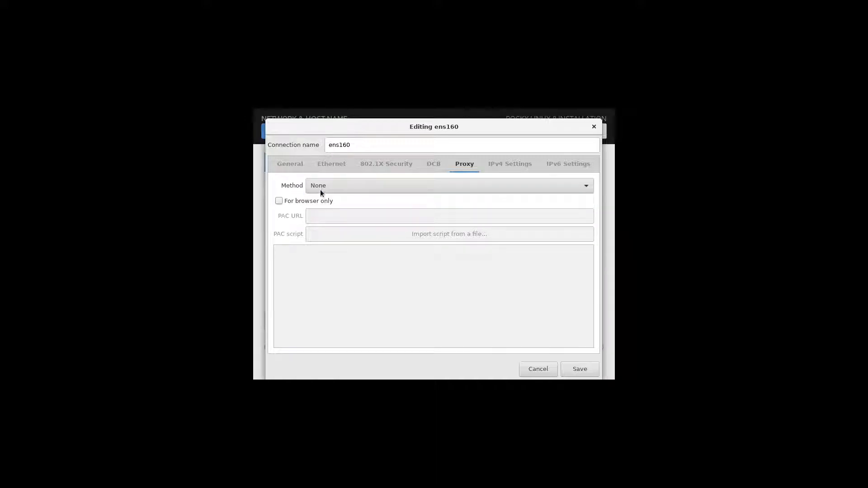
Switch IPv4 to Manual and add address 10.10.1.1 with netmask 255.255.255.0
left_click(495, 166)
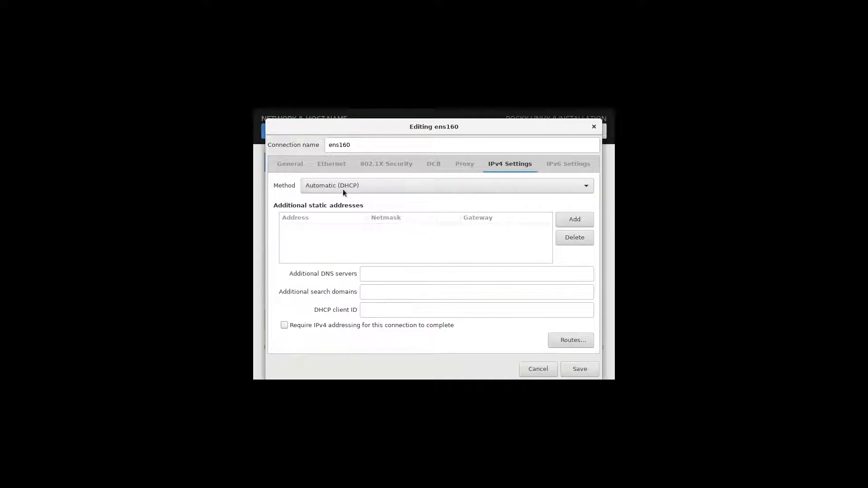
left_click(465, 186)
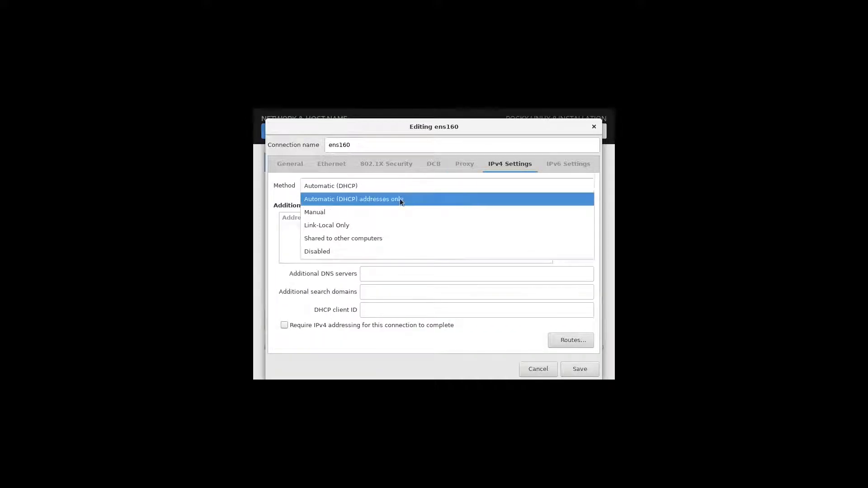
left_click(360, 212)
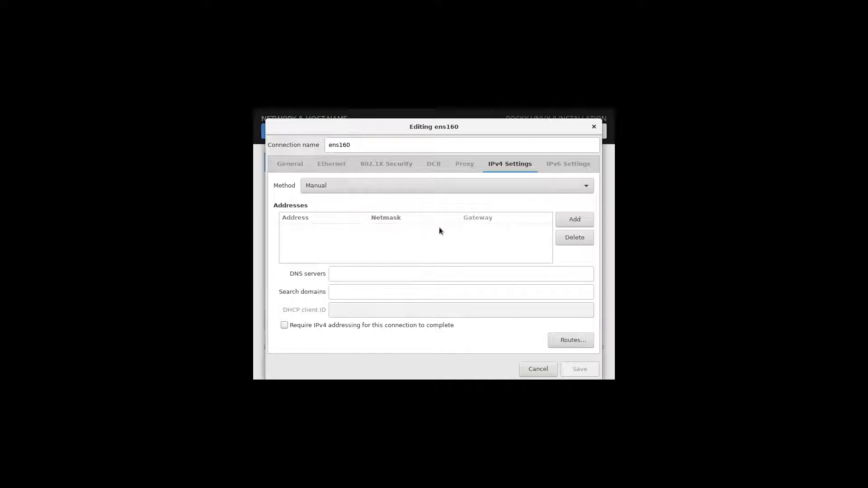
left_click(574, 221)
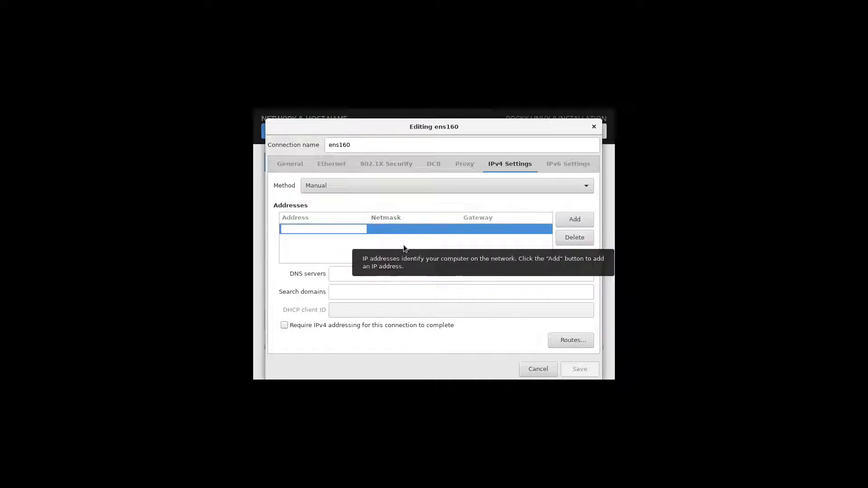
type("10")
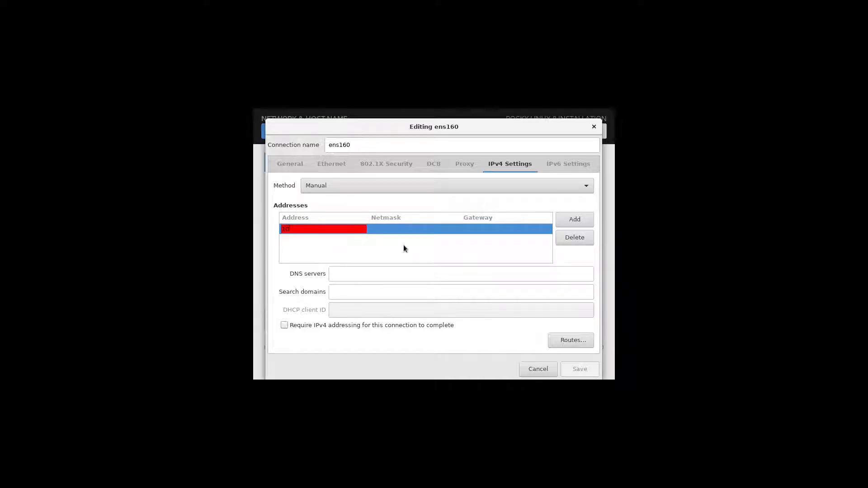
type(".10")
type(".1")
type(".1/")
key("BackSpace")
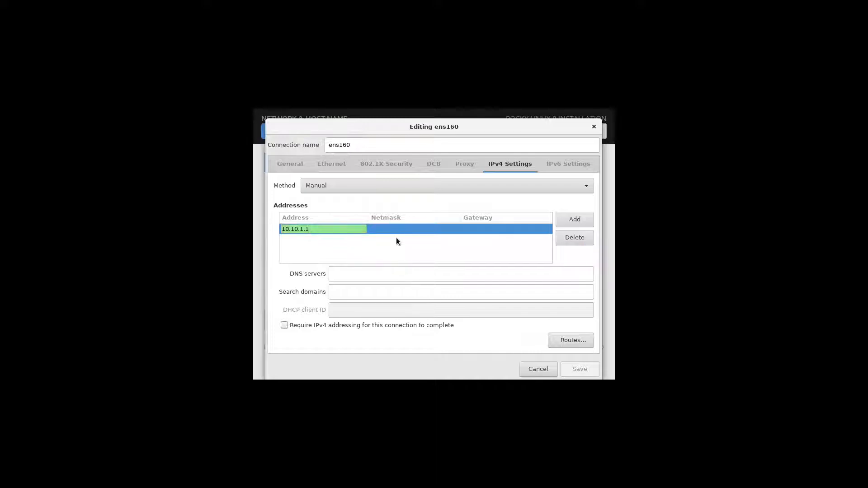
key("Tab")
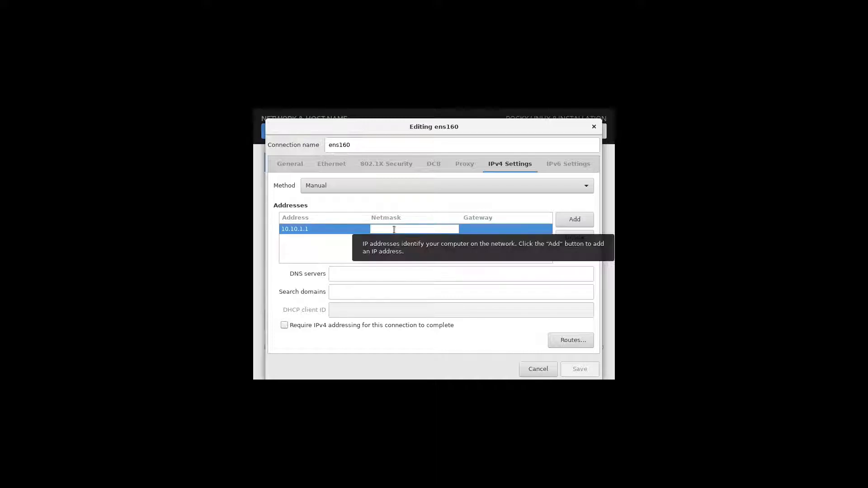
type("255.255.255")
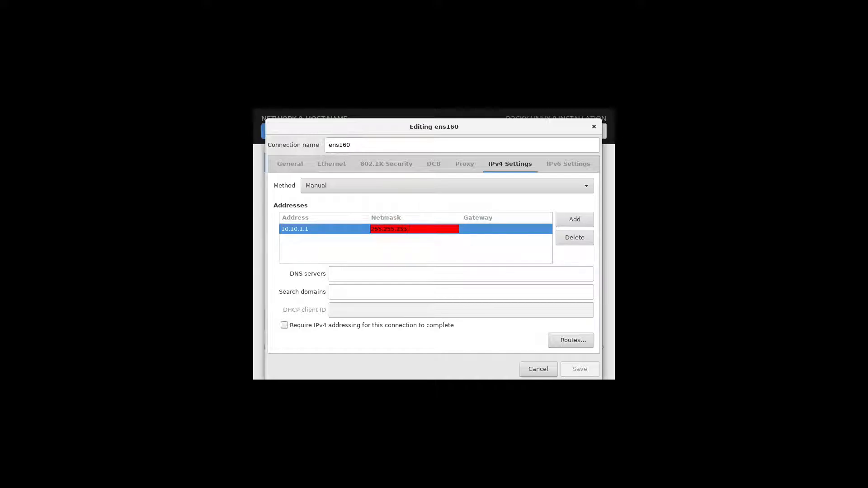
type(".0")
left_click(465, 228)
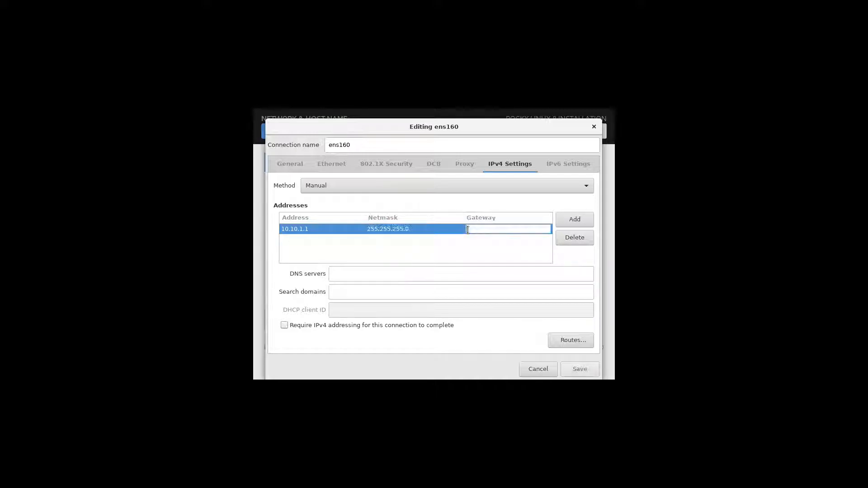
Set gateway 10.10.1.254, DNS server 8.8.8.8 and search domain google.com
type("10")
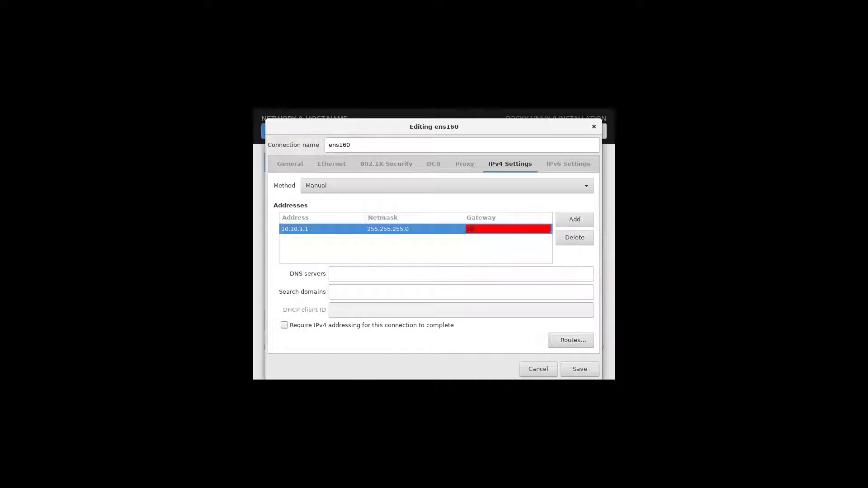
type(".10.1.2")
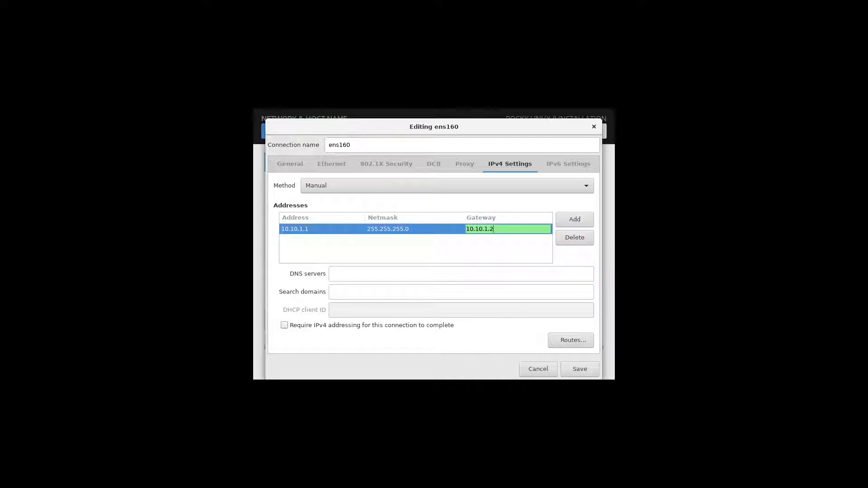
type("54")
left_click(437, 277)
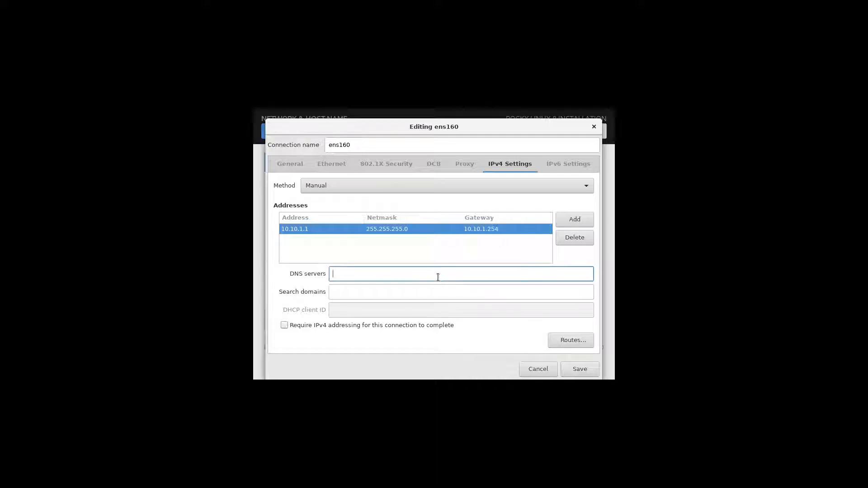
type("8.8")
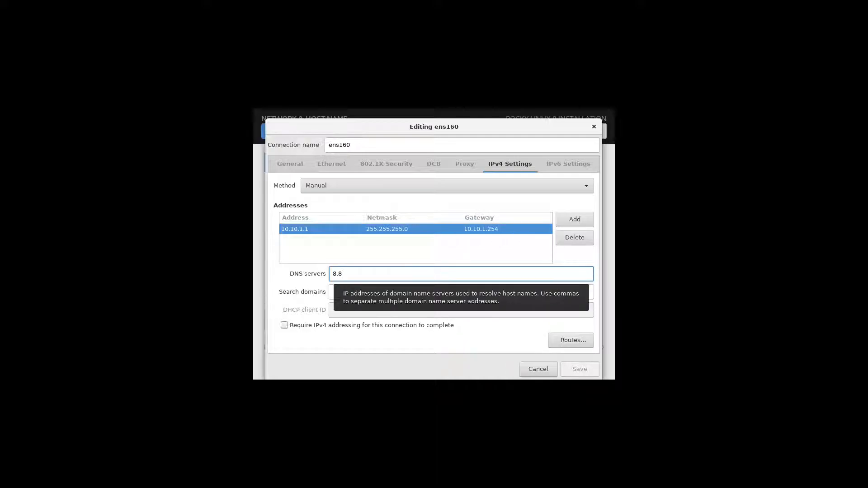
type(".8.8")
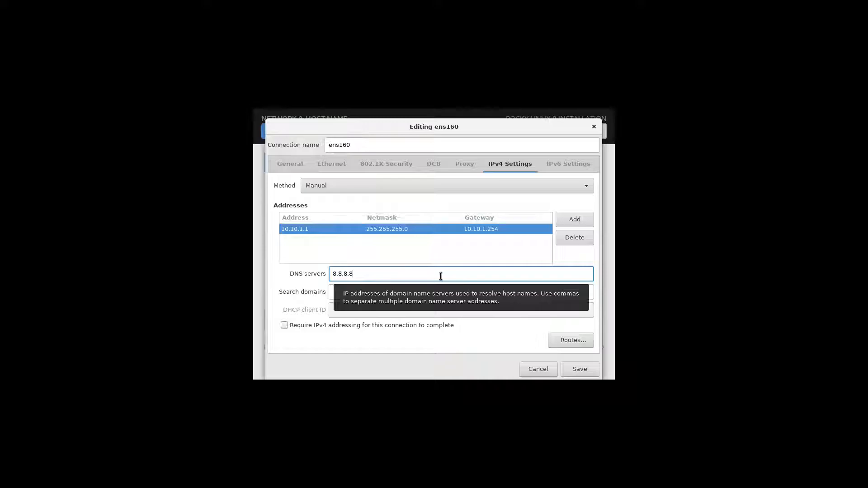
left_click(407, 292)
type("google.com")
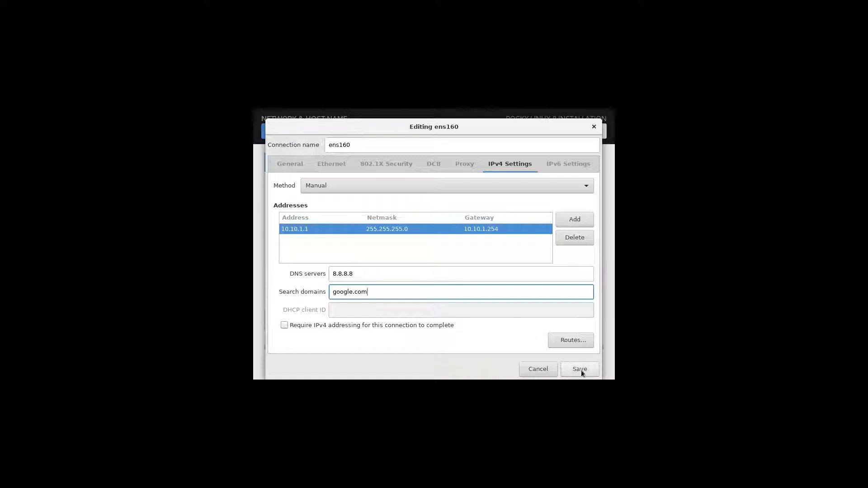
left_click(493, 242)
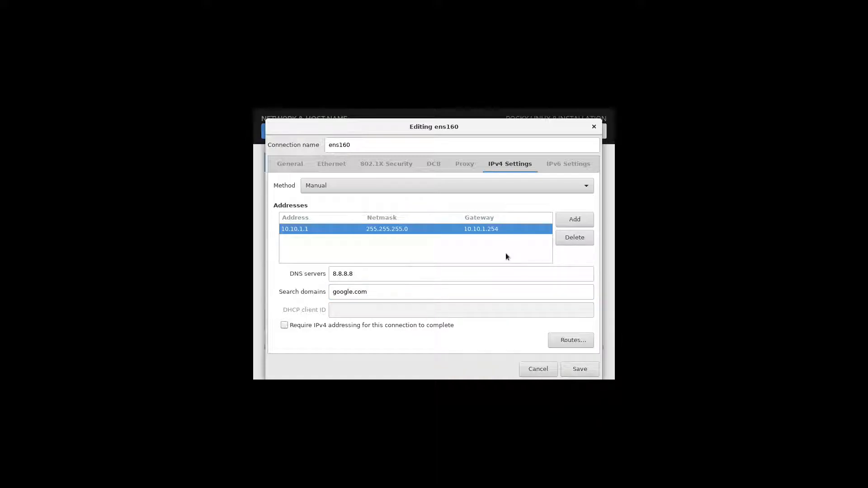
Switch IPv4 to Automatic (DHCP) and remove the 10.10.1.1 static address
left_click(568, 219)
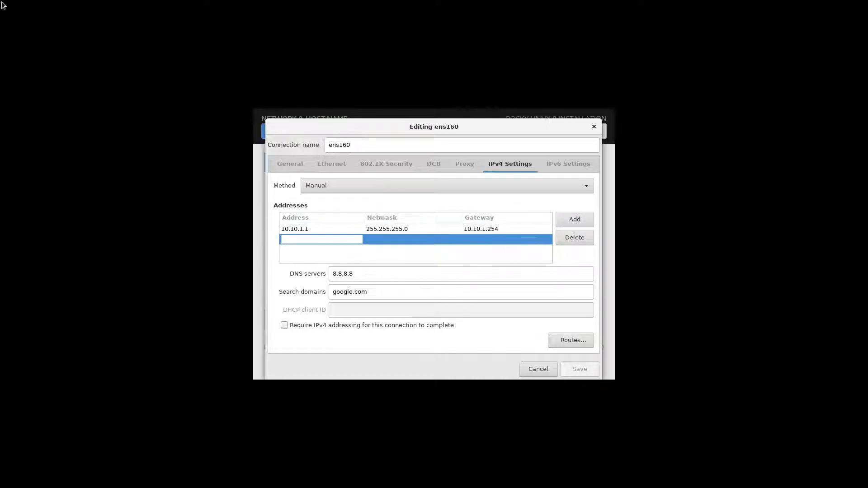
left_click(572, 237)
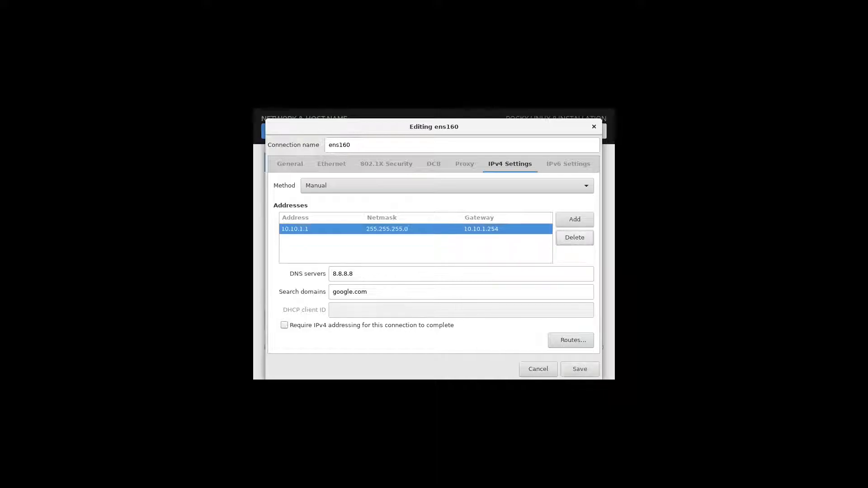
left_click(461, 183)
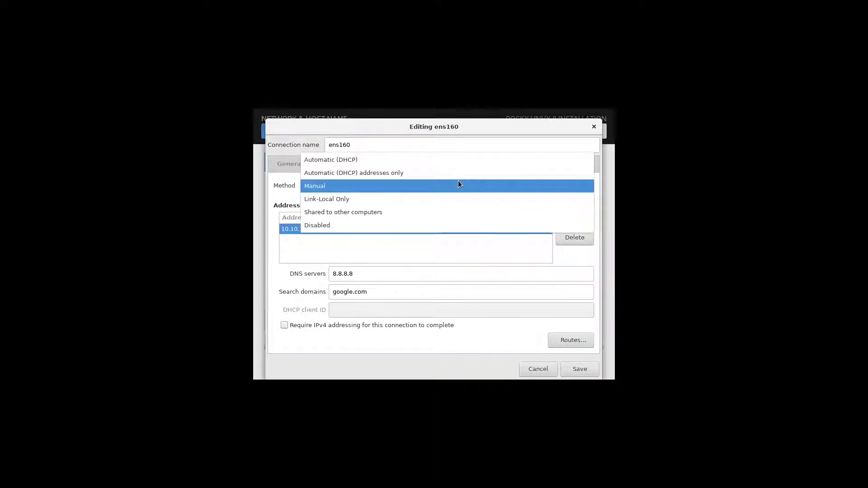
left_click(399, 160)
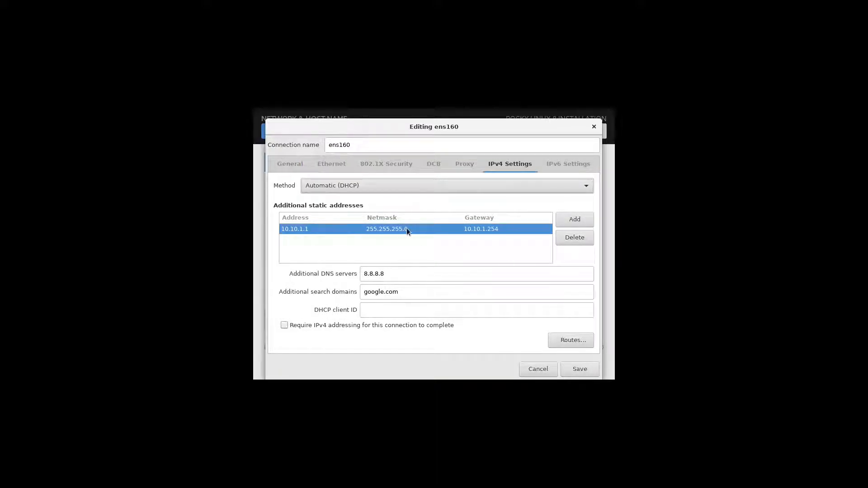
left_click(567, 240)
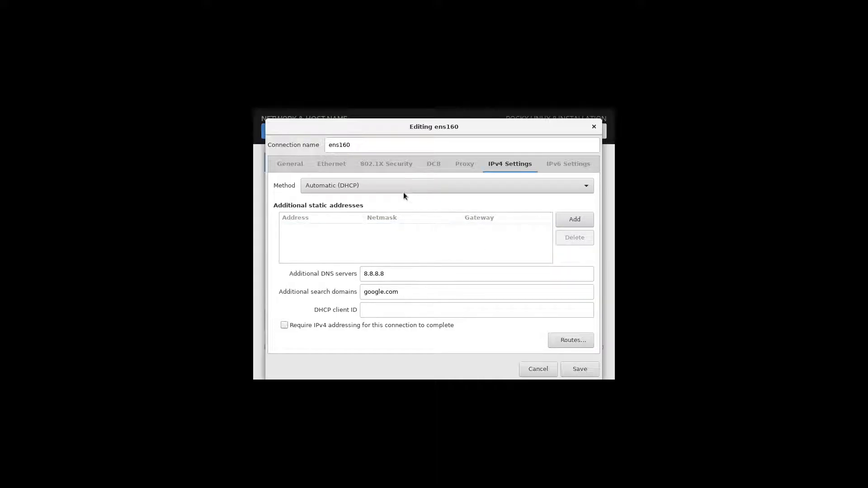
Set the IPv6 method to Ignore
left_click(554, 164)
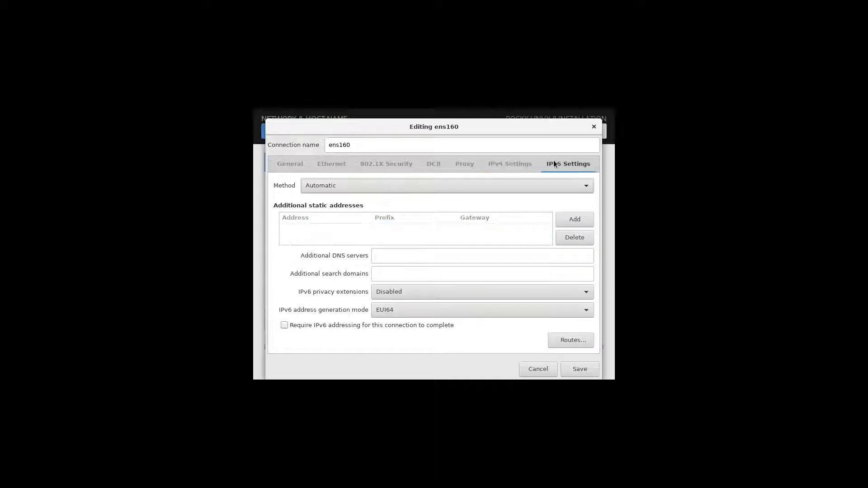
left_click(396, 186)
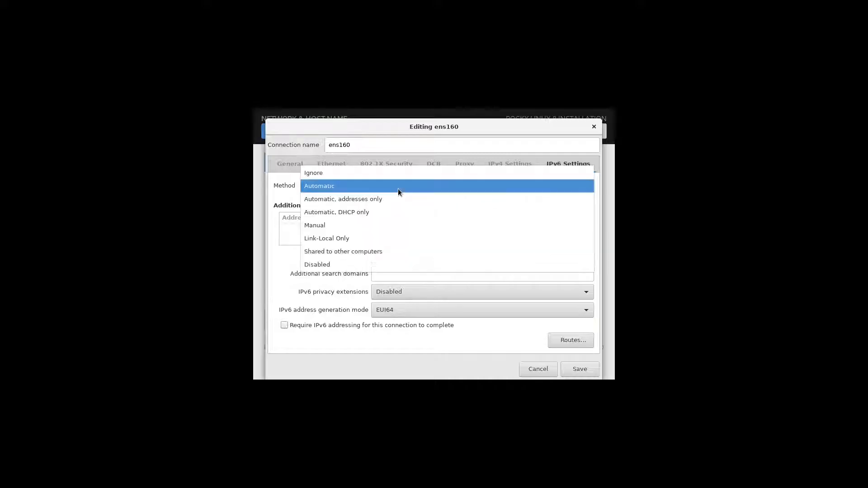
left_click(329, 175)
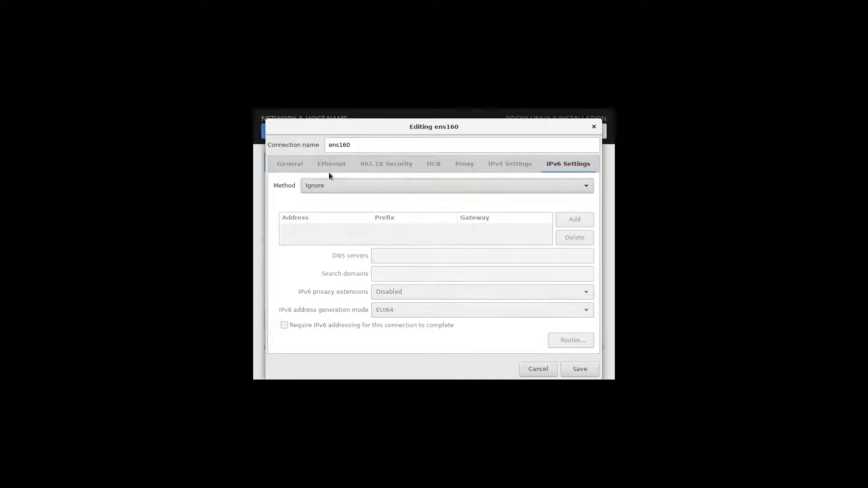
Save the ens160 settings, reconnect the Ethernet link, and finish network setup
left_click(570, 365)
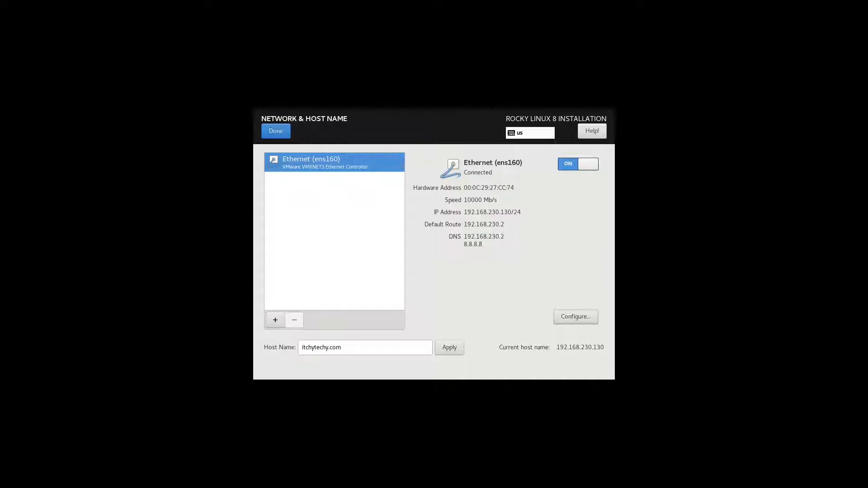
left_click(569, 165)
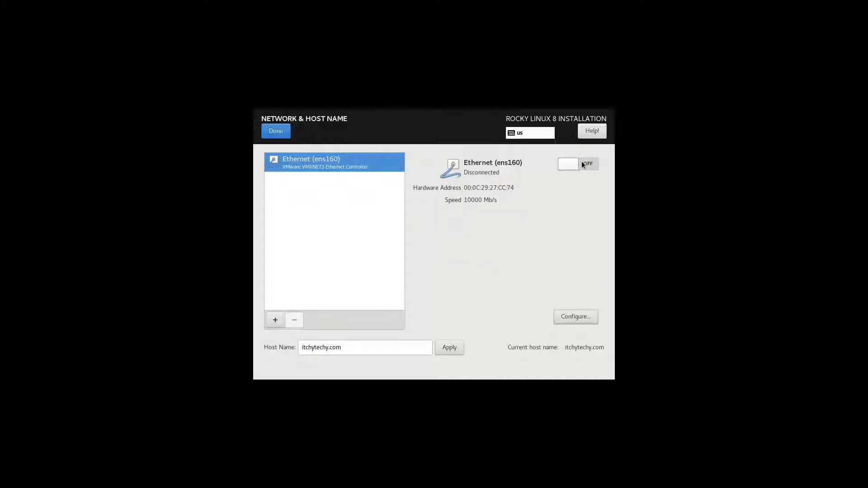
left_click(585, 165)
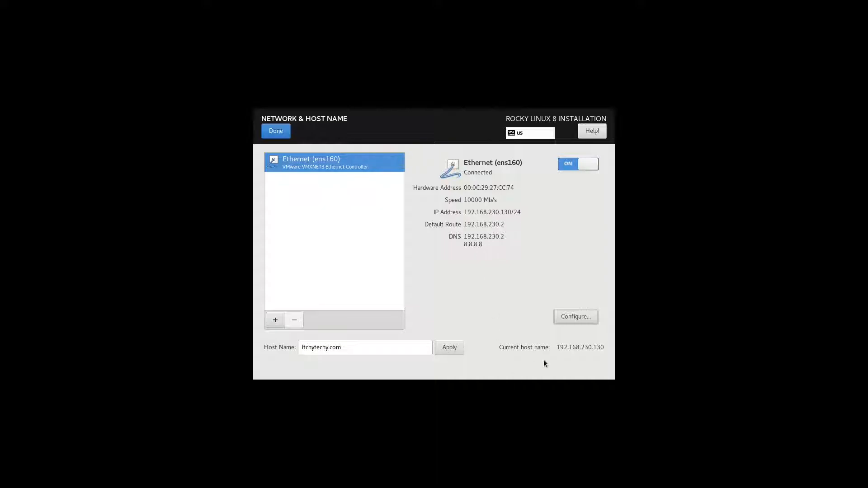
left_click(275, 134)
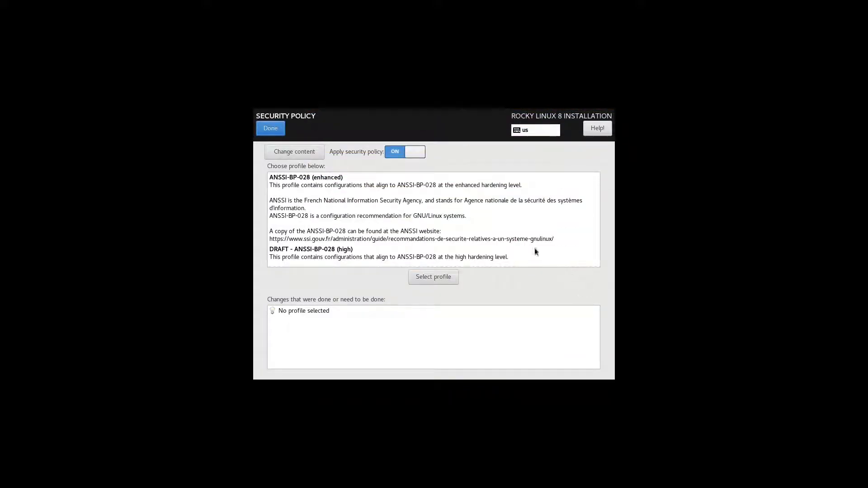
Browse the security profiles from ANSSI-BP-028 through Standard System Security without applying any
left_click(320, 190)
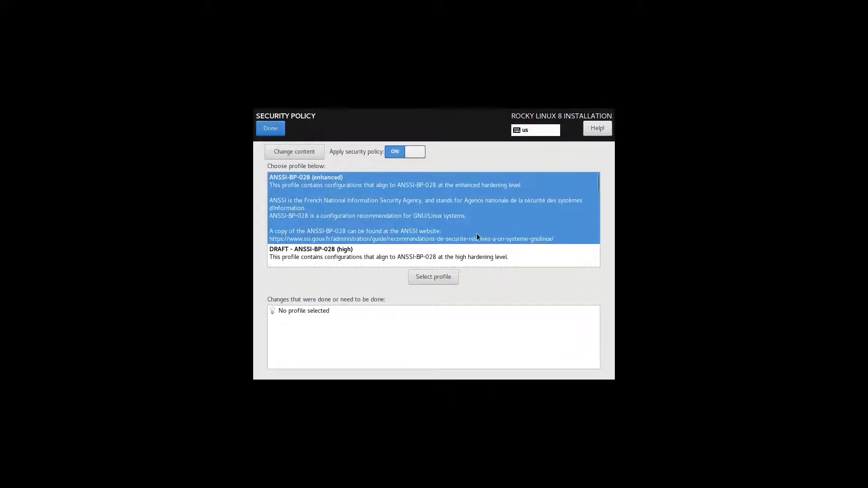
scroll(499, 227, "down", 1)
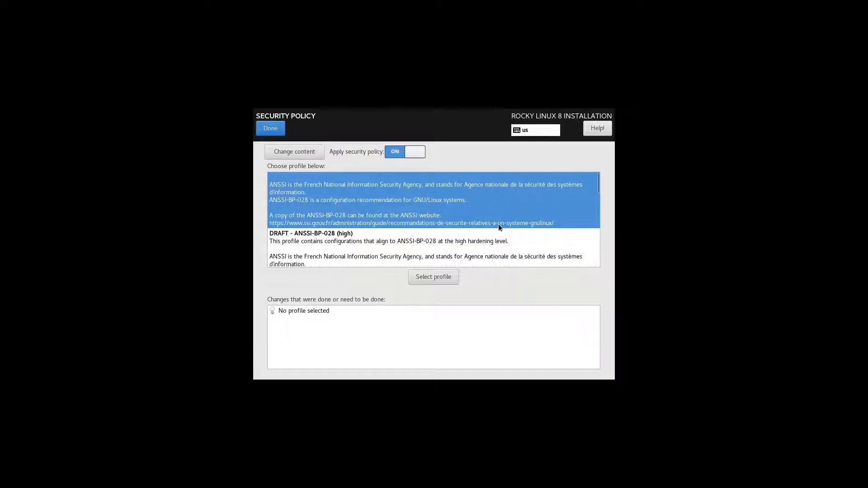
left_click(435, 246)
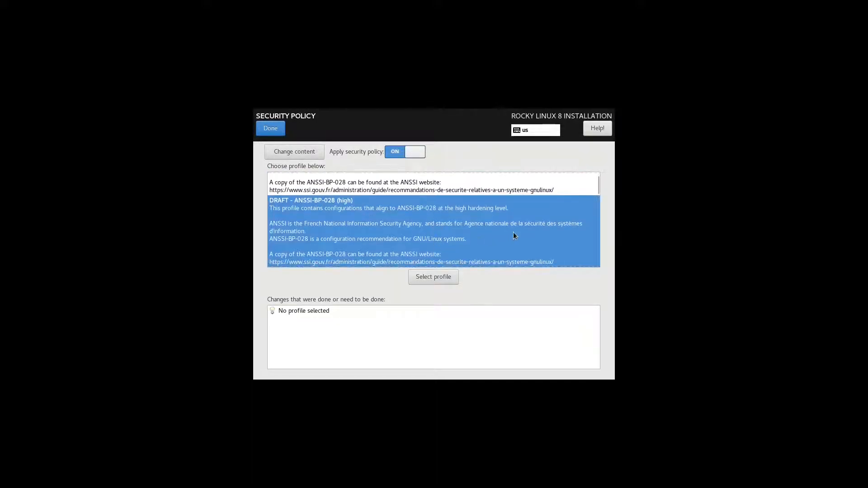
scroll(513, 233, "down", 2)
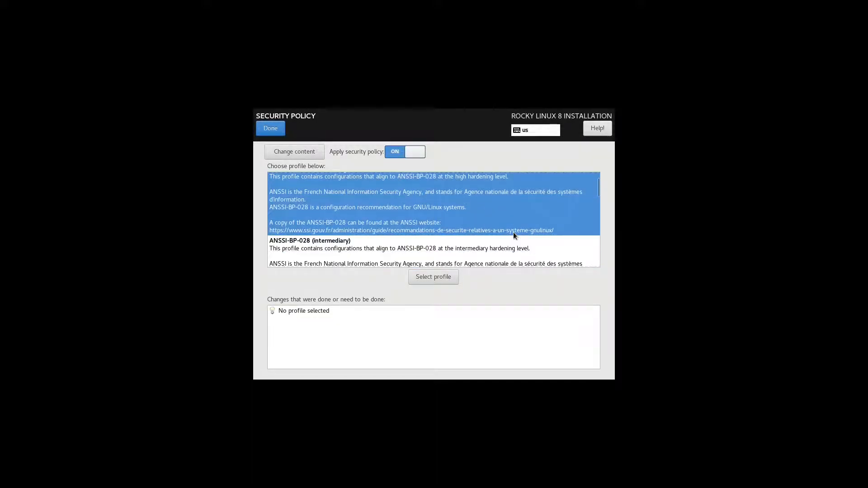
left_click(492, 252)
scroll(513, 233, "down", 2)
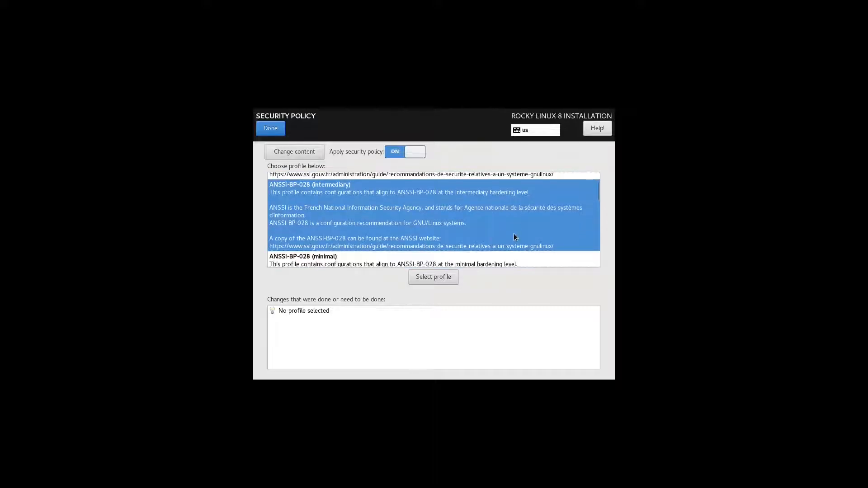
left_click(498, 254)
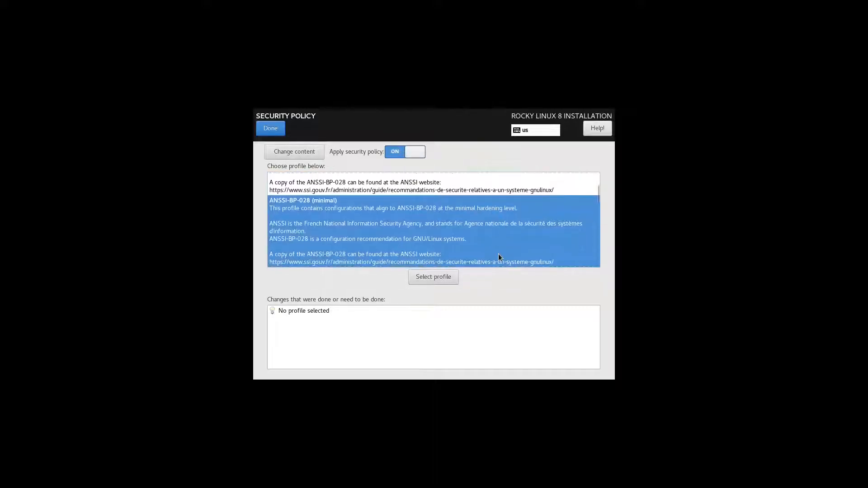
scroll(509, 252, "down", 1)
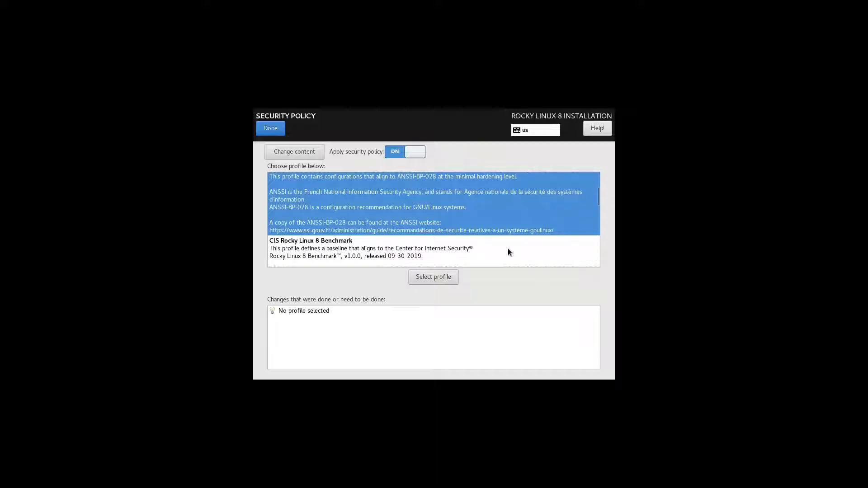
left_click(508, 252)
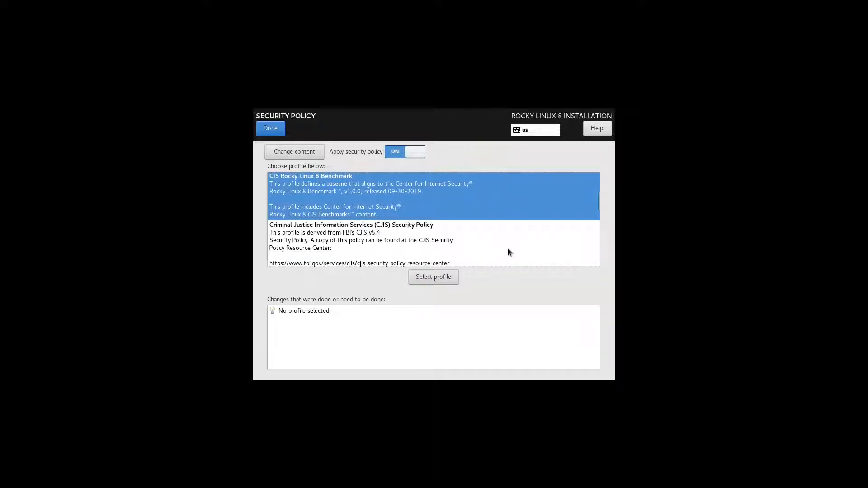
left_click(508, 252)
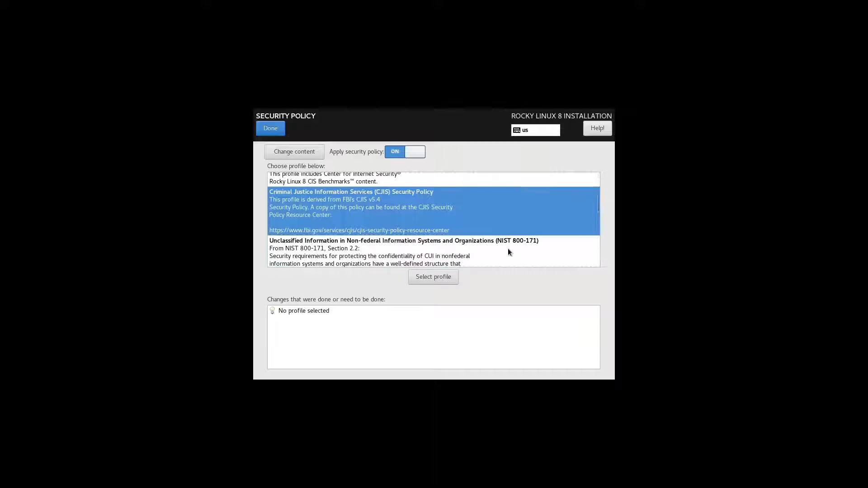
left_click(512, 234)
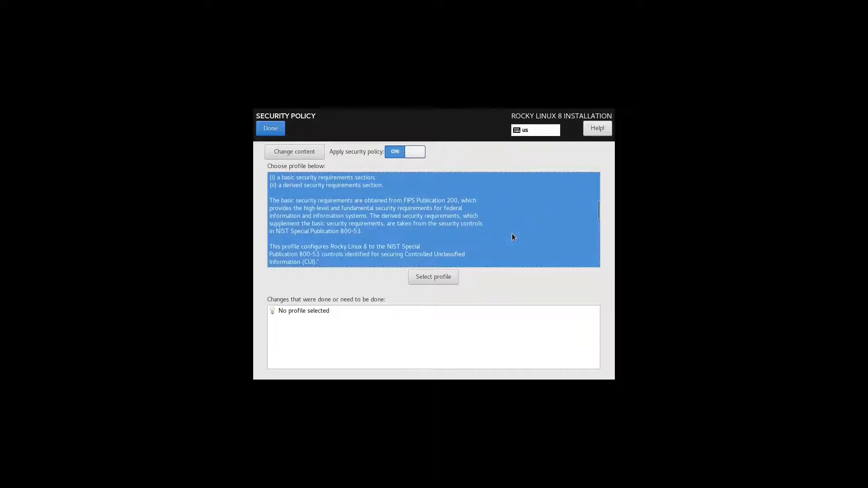
scroll(512, 233, "down", 2)
left_click(511, 233)
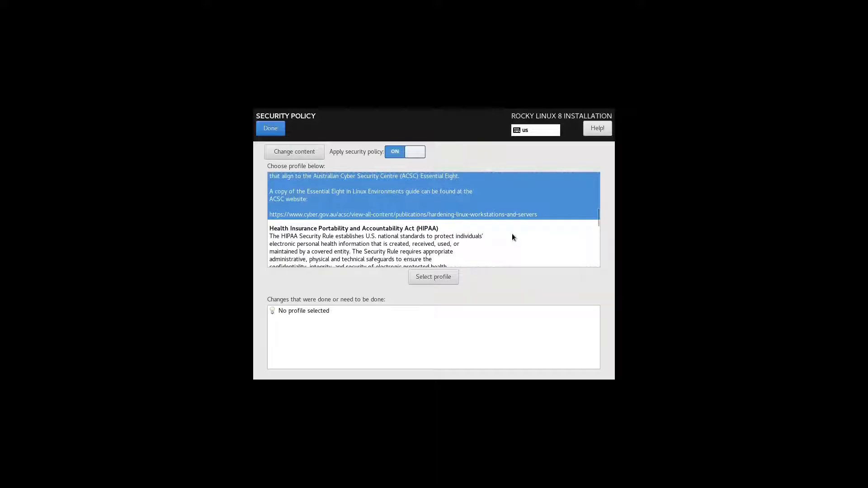
left_click(512, 237)
scroll(512, 236, "down", 2)
left_click(511, 237)
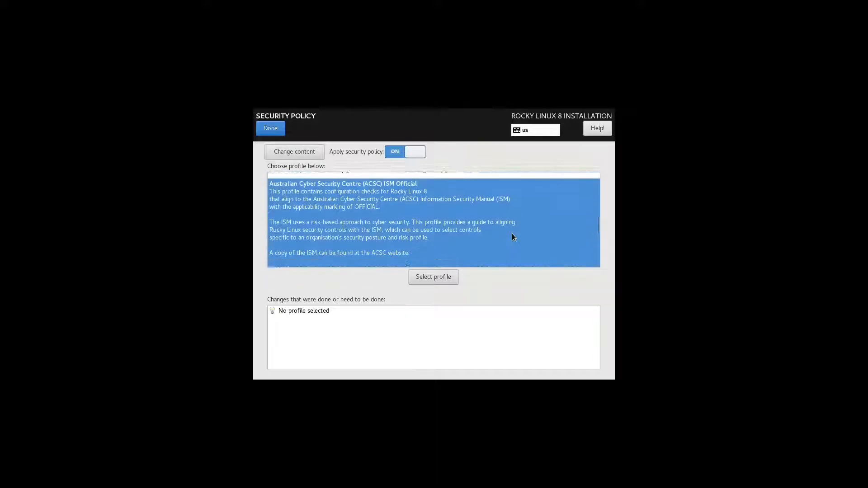
left_click(513, 237)
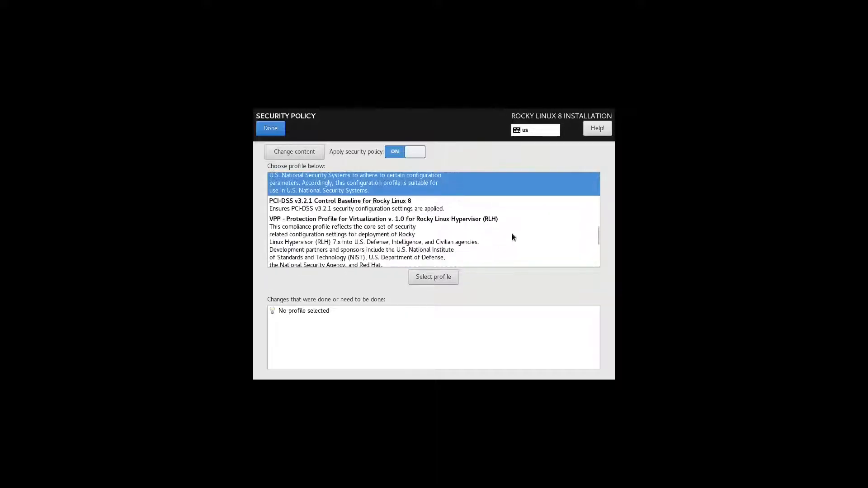
left_click(512, 234)
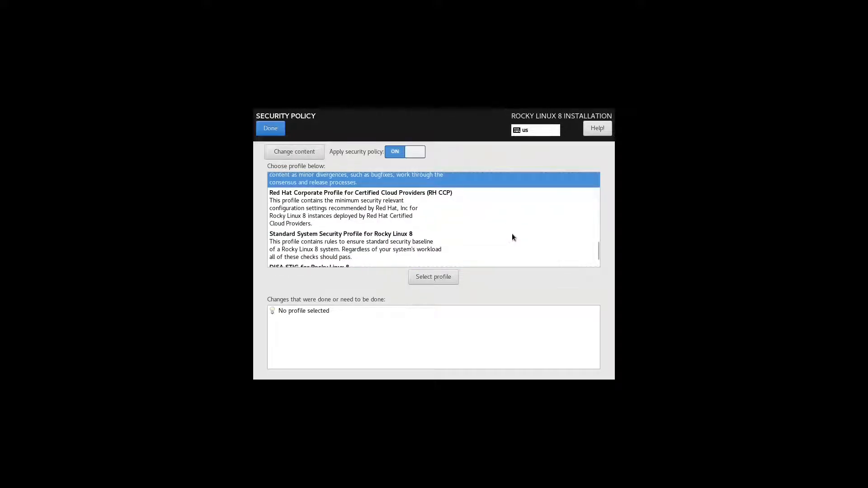
left_click(512, 235)
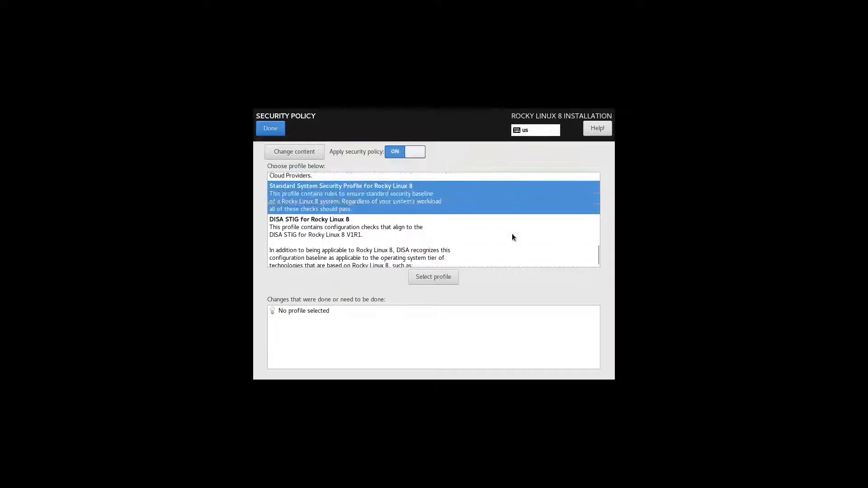
scroll(512, 234, "up", 2)
scroll(511, 233, "up", 10)
scroll(512, 233, "up", 15)
scroll(511, 233, "up", 3)
left_click(541, 233)
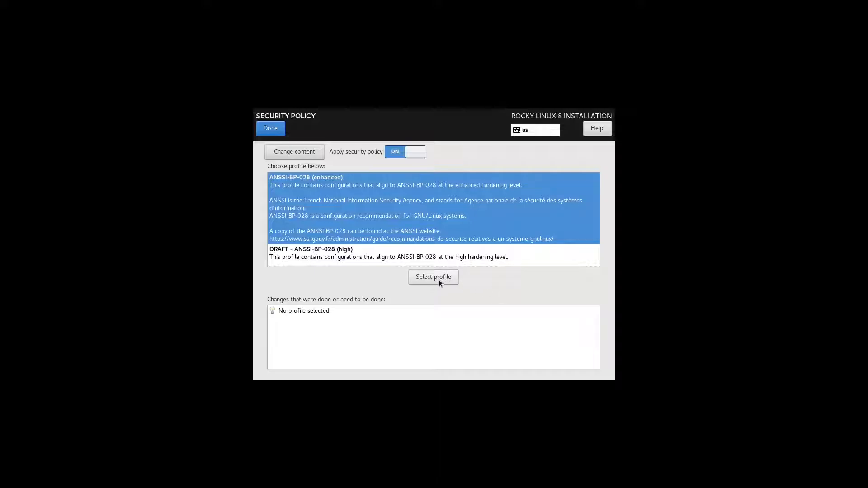
Toggle Apply security policy off and on, then leave with no profile selected
left_click(395, 154)
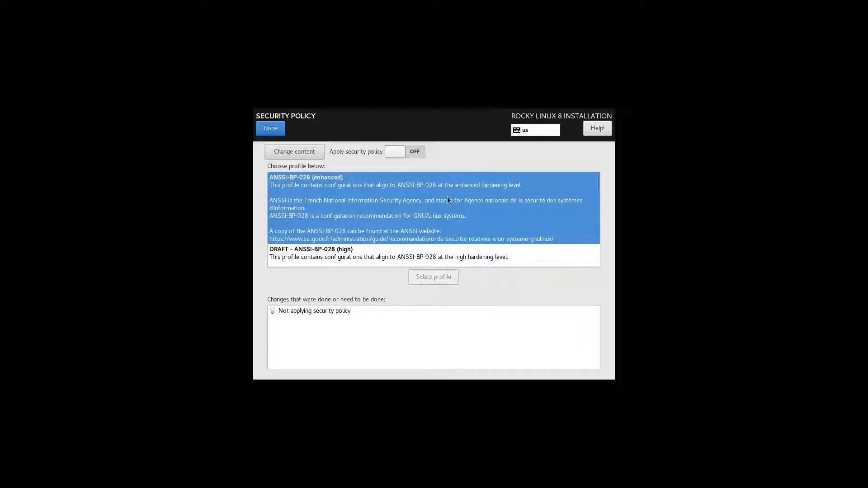
left_click(420, 153)
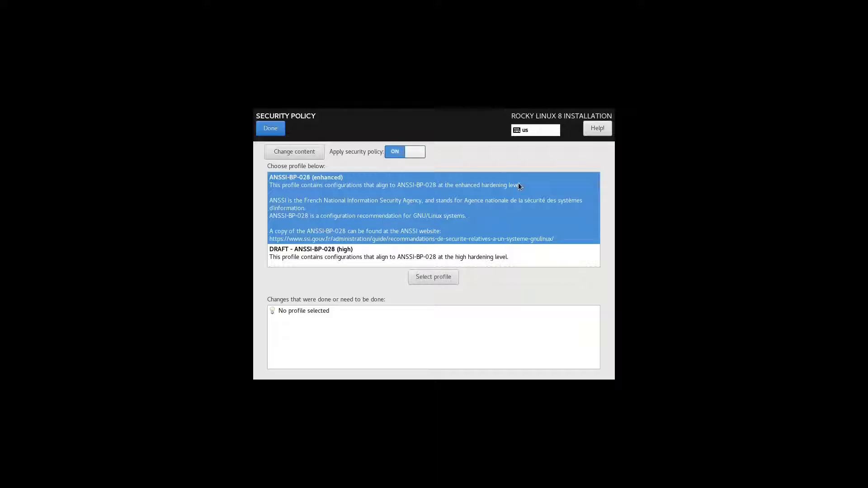
left_click(278, 127)
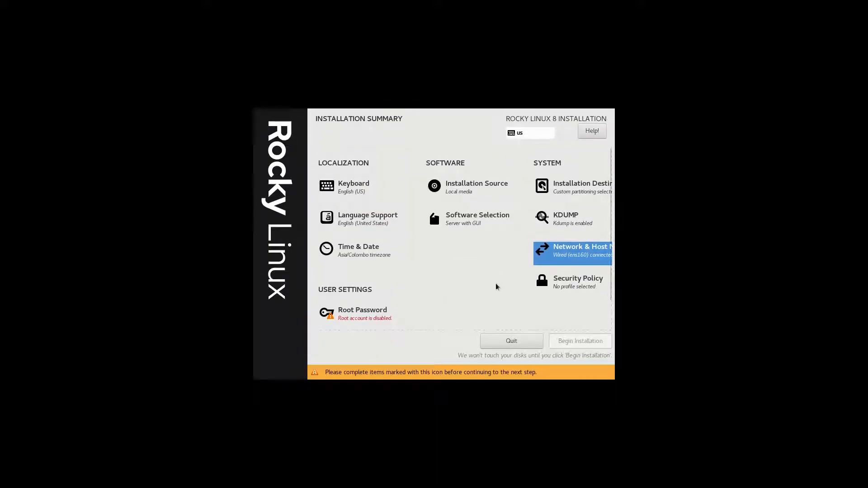
Enter and confirm a short root password, accepting the too-short warning
left_click(381, 310)
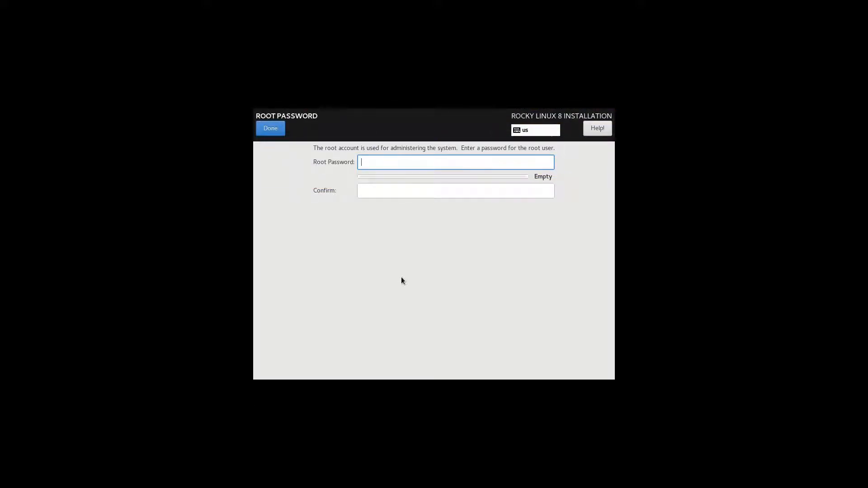
type("12")
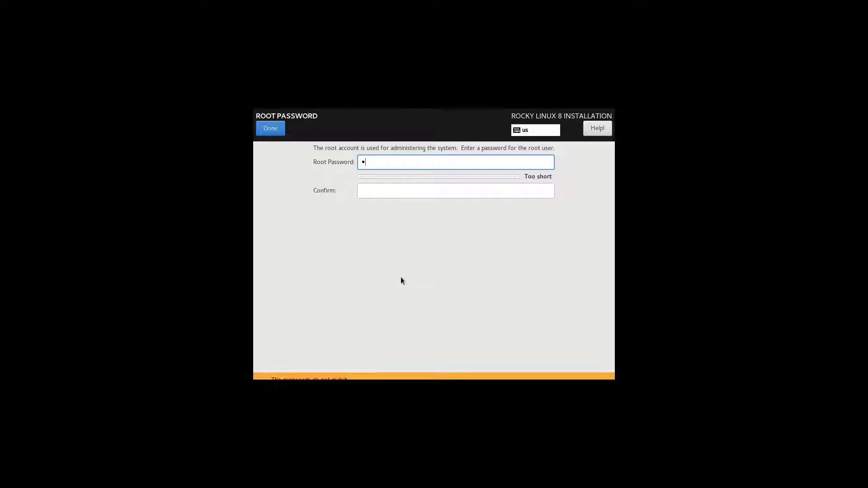
key("Tab")
type("12")
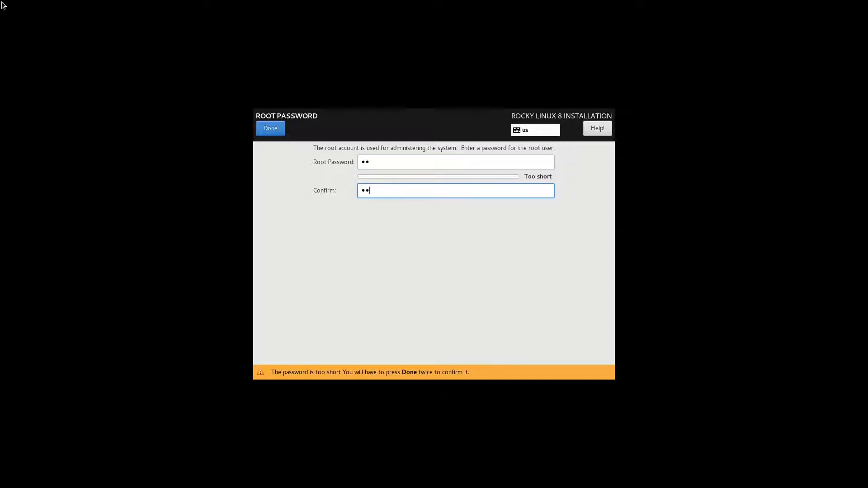
double_click(390, 163)
type("*********")
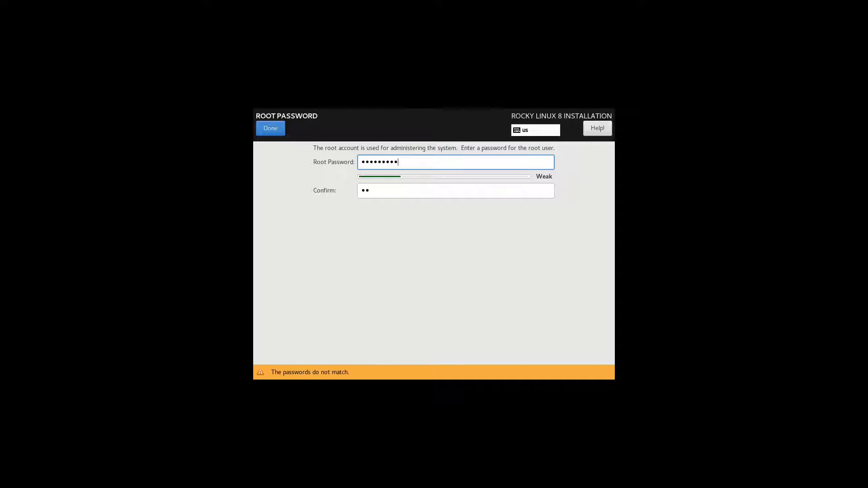
type("*")
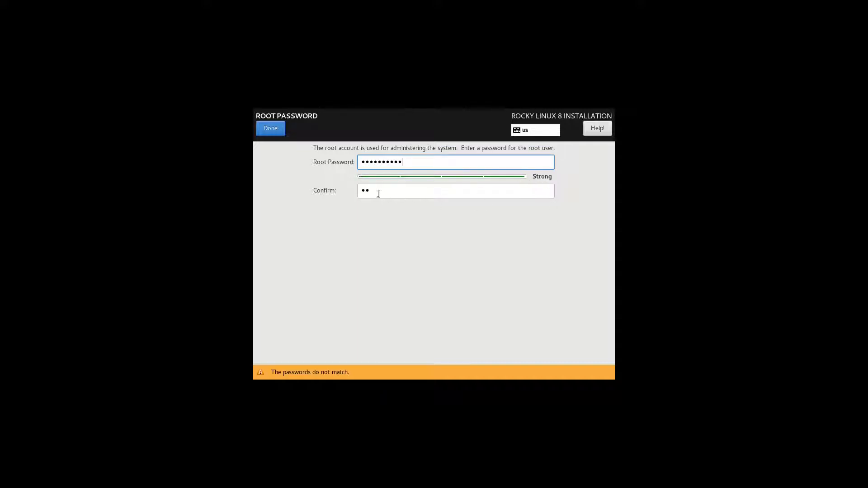
double_click(424, 161)
type("12")
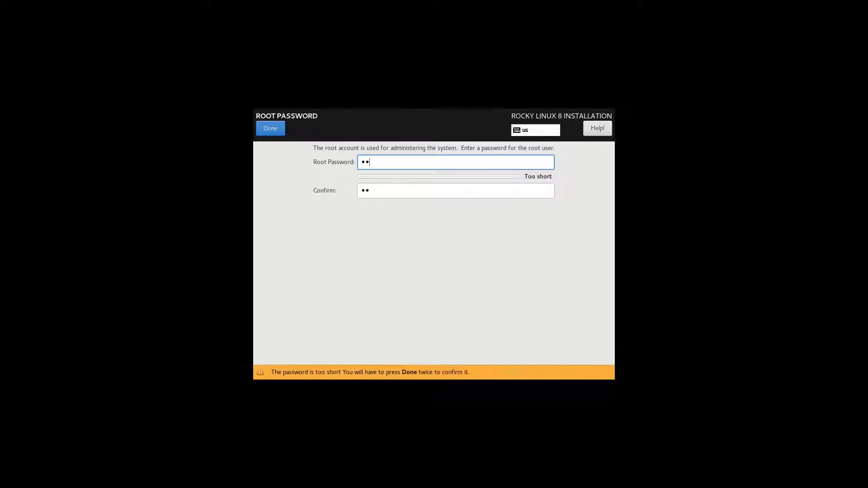
left_click(272, 132)
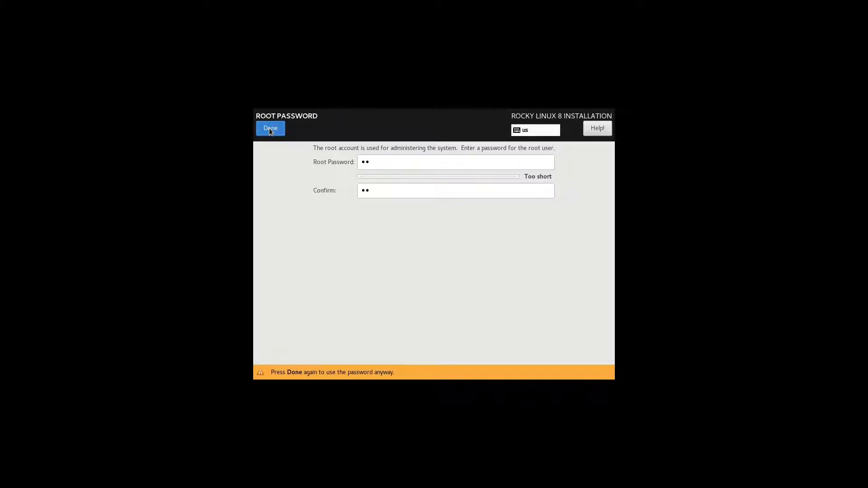
left_click(270, 128)
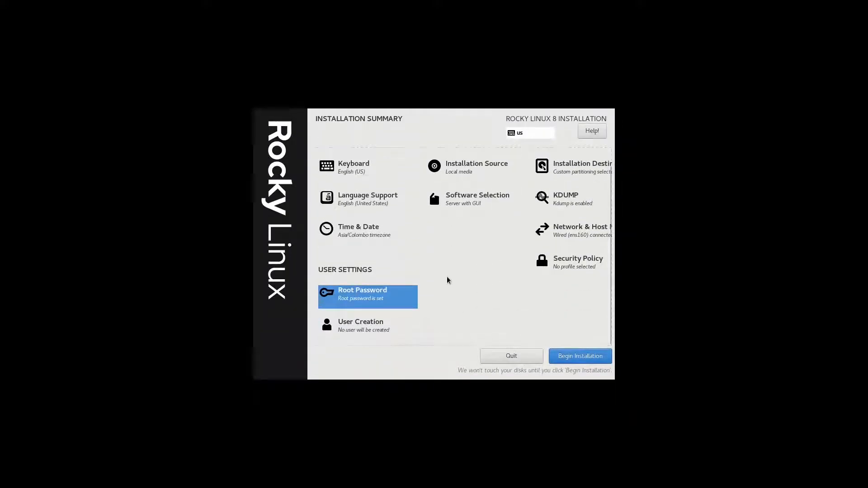
Enter the new user's full name, keep the auto-filled user name, and make it administrator
left_click(368, 325)
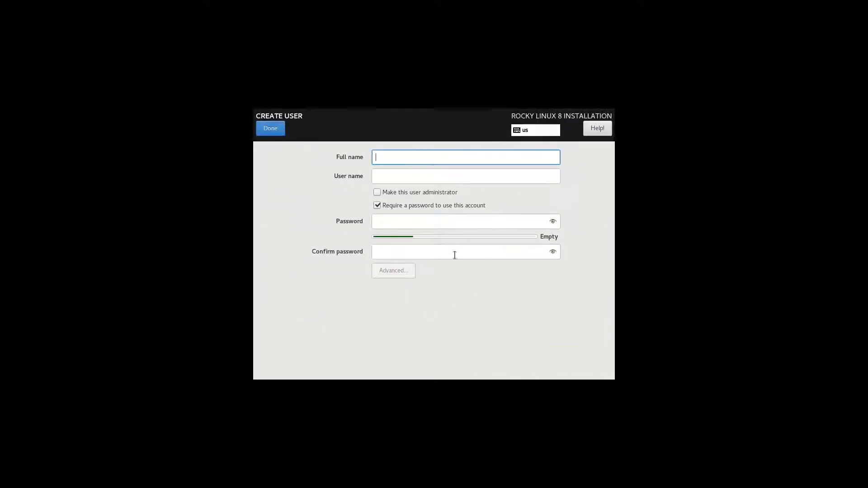
type("It")
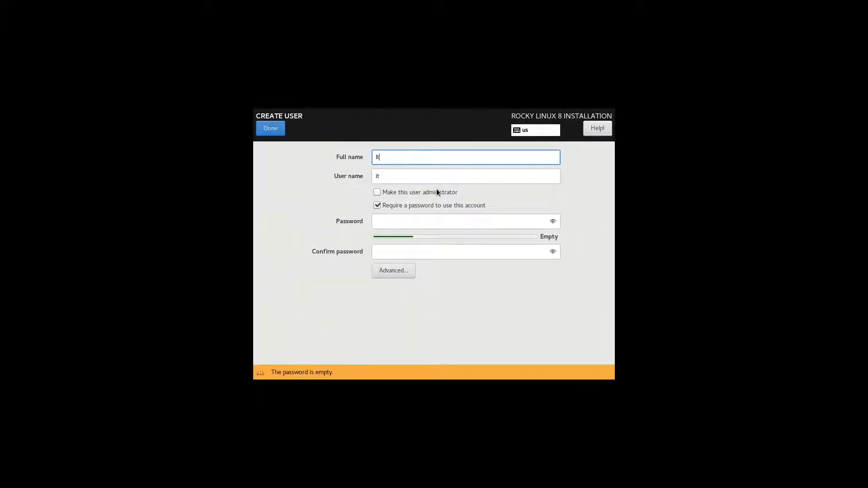
type("chy Techy Tec")
key("Tab")
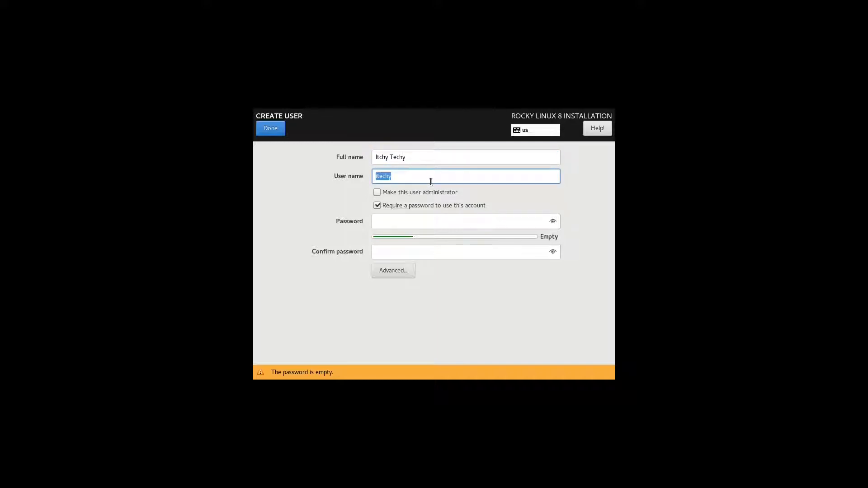
left_click(430, 181)
left_click(401, 192)
Enter and confirm a short matching password for the user, then open Advanced settings
left_click(437, 220)
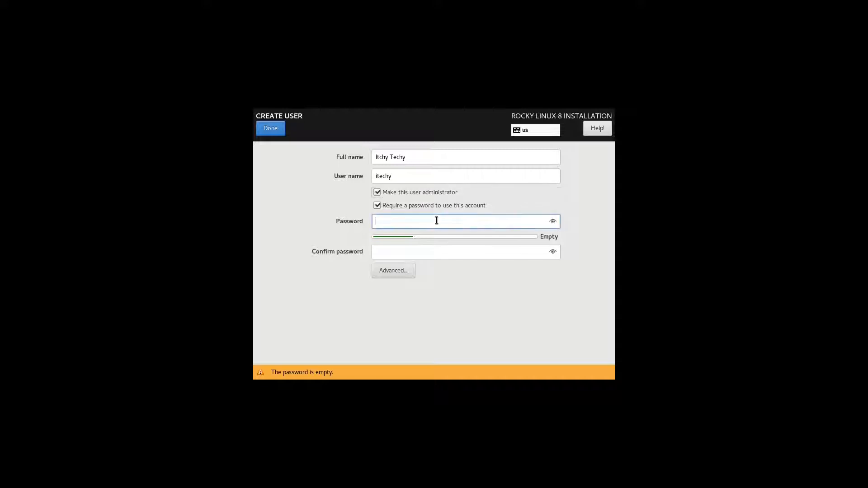
type("it")
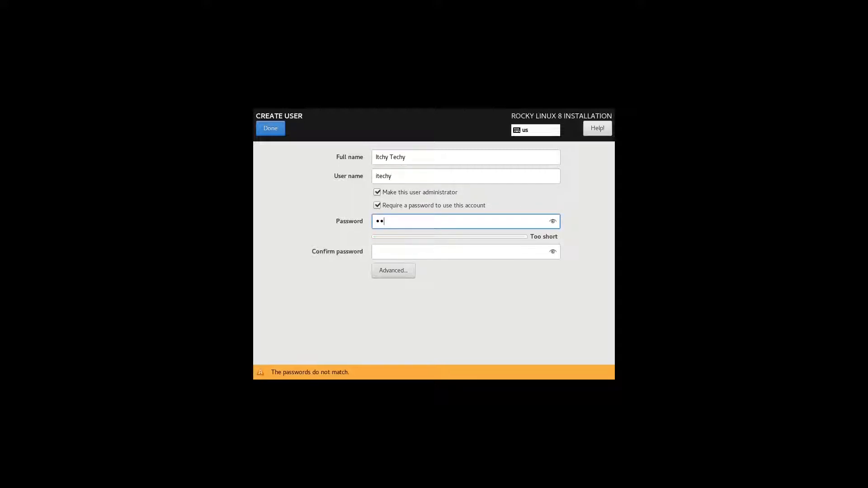
type("••••••••")
triple_click(432, 217)
type("••")
left_click(437, 255)
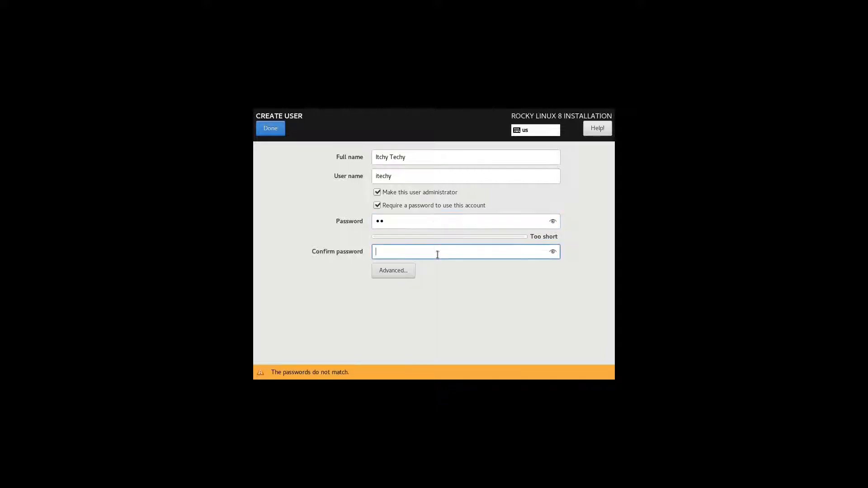
type("••")
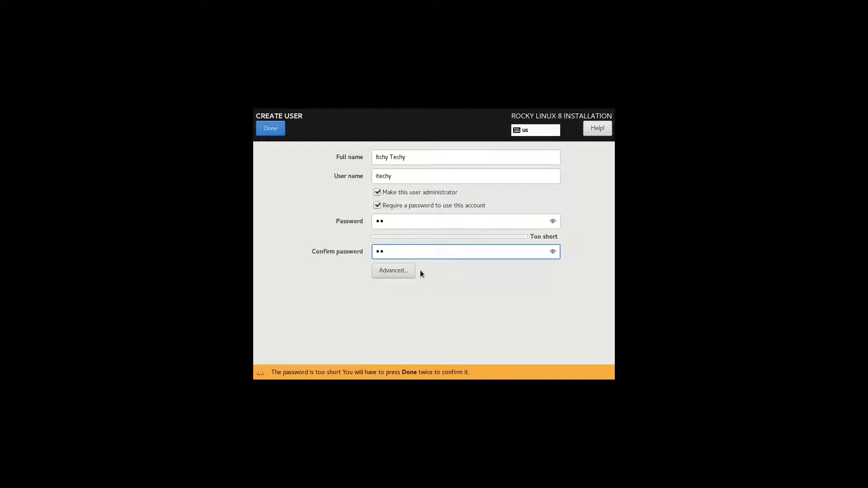
left_click(408, 269)
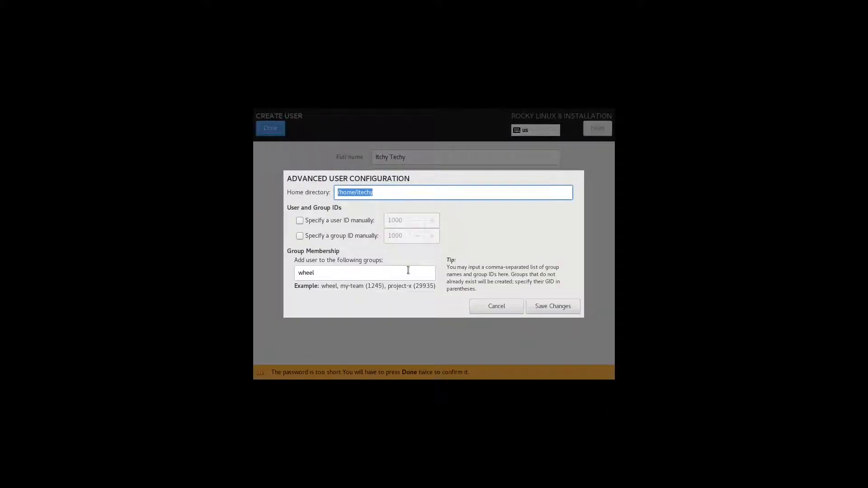
Keep the default home directory, automatic user/group IDs and wheel group, and save
left_click(412, 195)
left_click(319, 221)
left_click(319, 222)
left_click(322, 239)
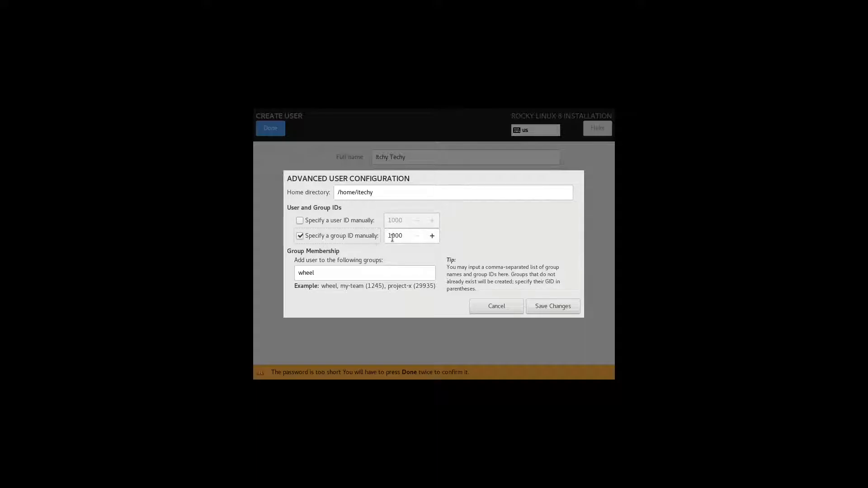
left_click(334, 235)
left_click(385, 274)
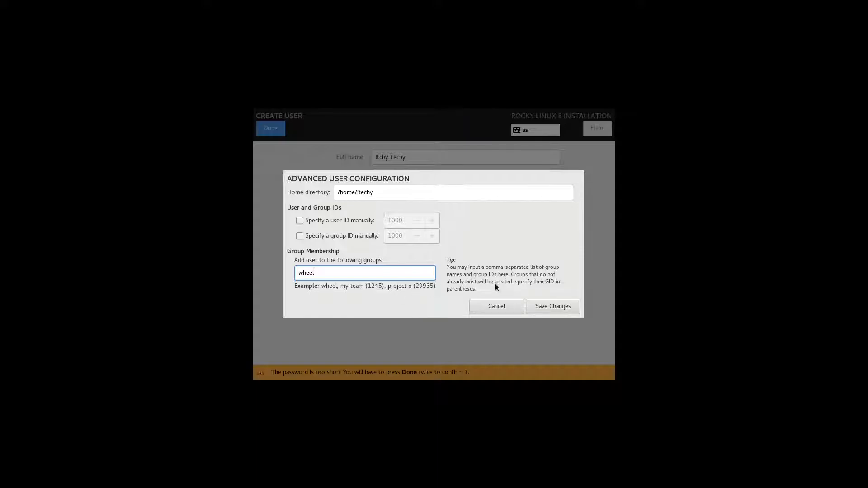
left_click(538, 306)
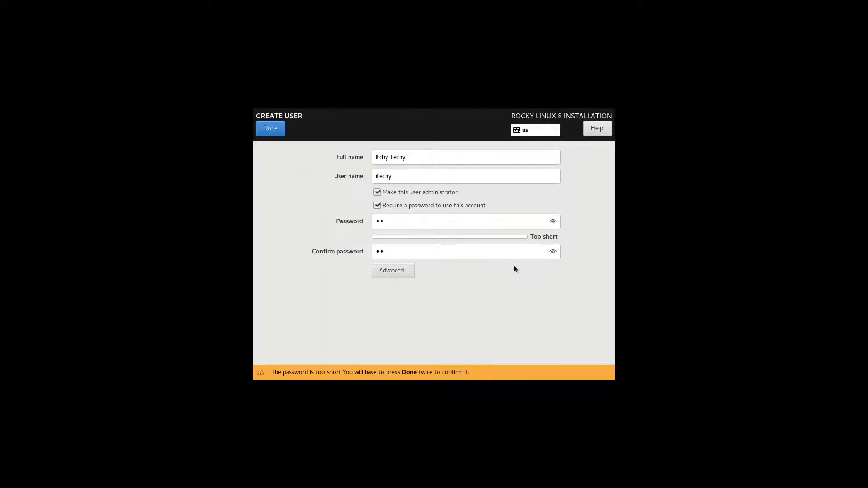
Accept the administrator account despite its short password and begin the installation
left_click(275, 129)
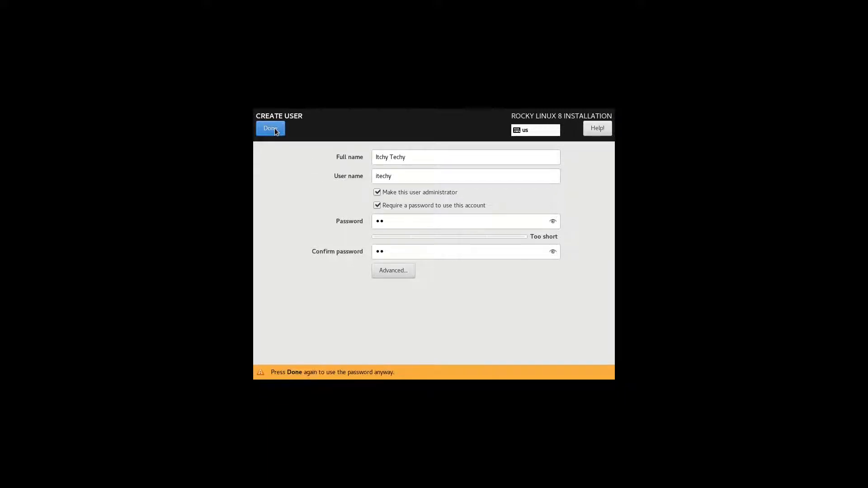
left_click(270, 129)
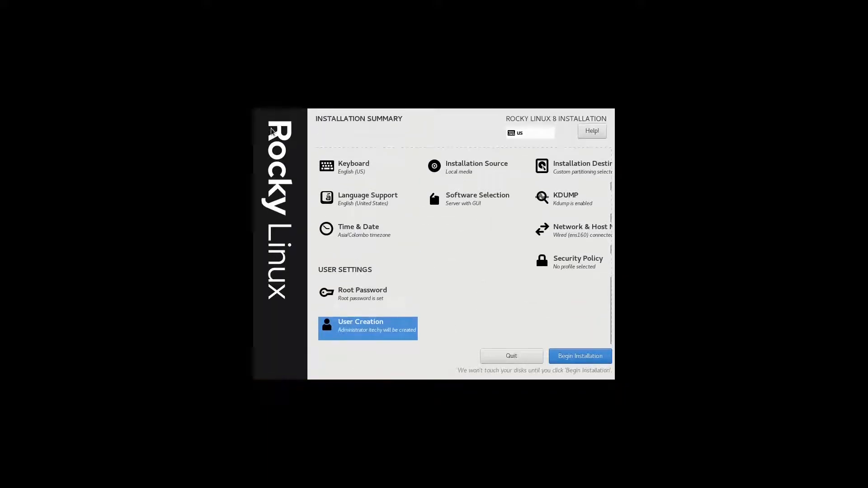
scroll(478, 260, "up", 2)
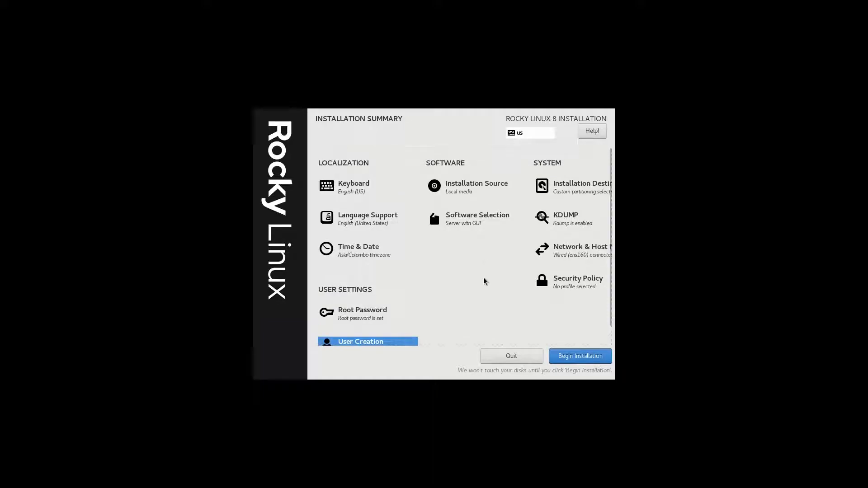
left_click(595, 359)
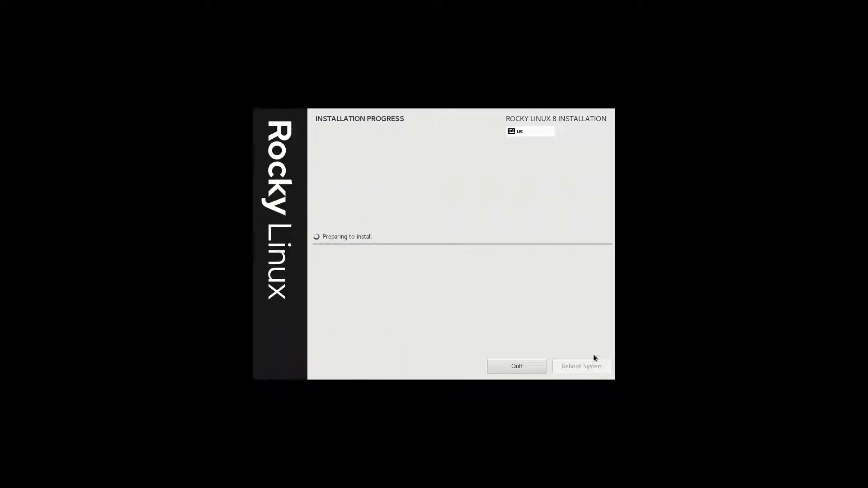
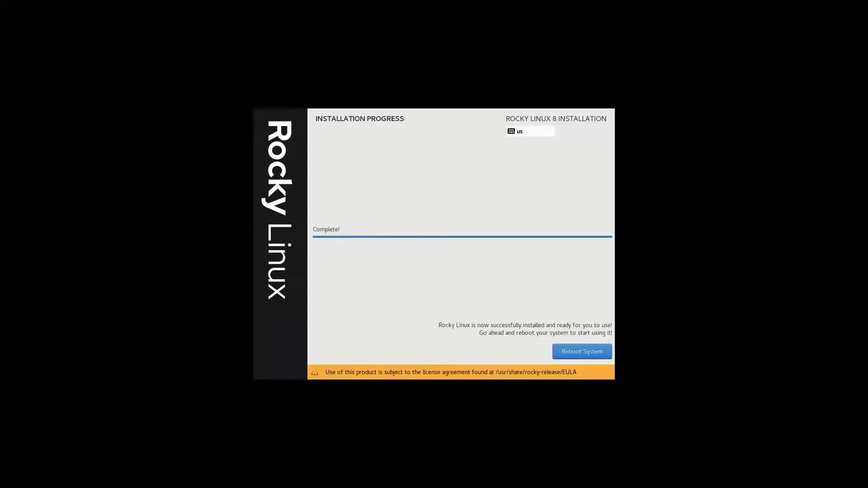
Reboot the completed Rocky Linux 8 installation into its first-run Initial Setup
left_click(595, 353)
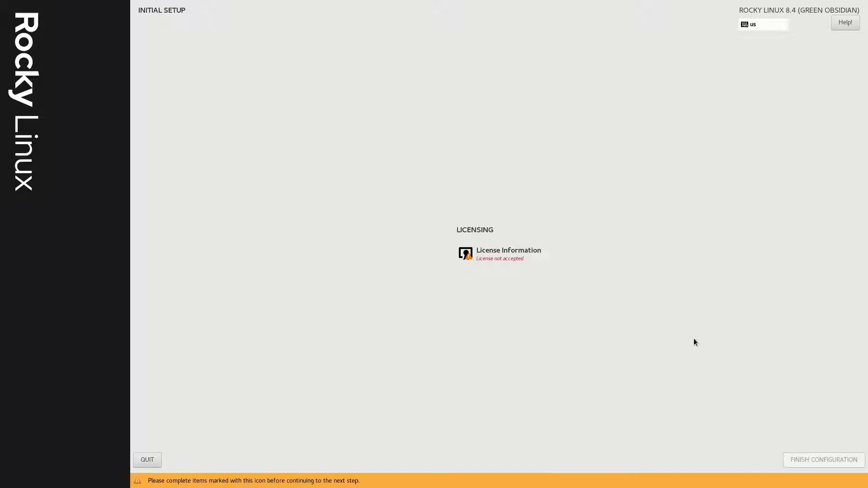
Accept the Rocky Linux license agreement and finish the initial configuration
left_click(506, 255)
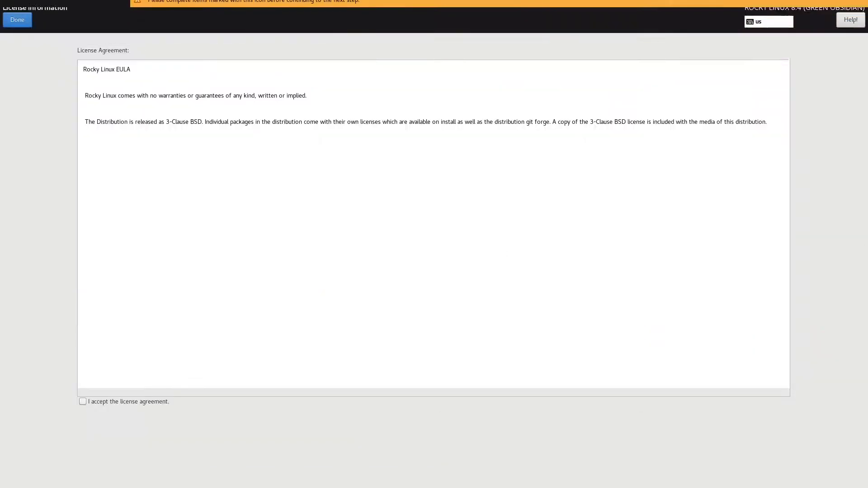
left_click(115, 402)
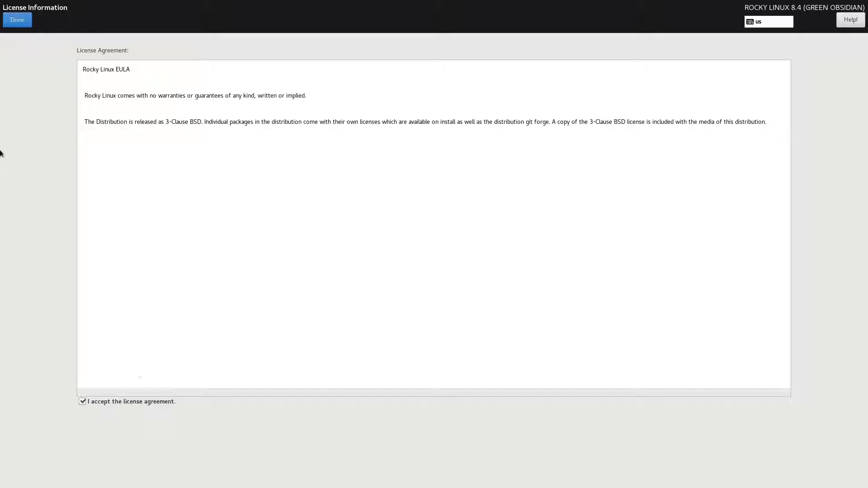
left_click(27, 24)
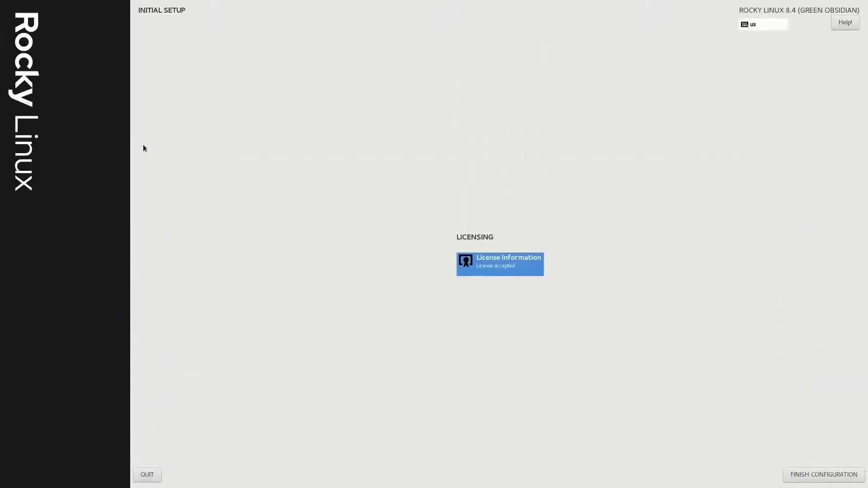
left_click(847, 479)
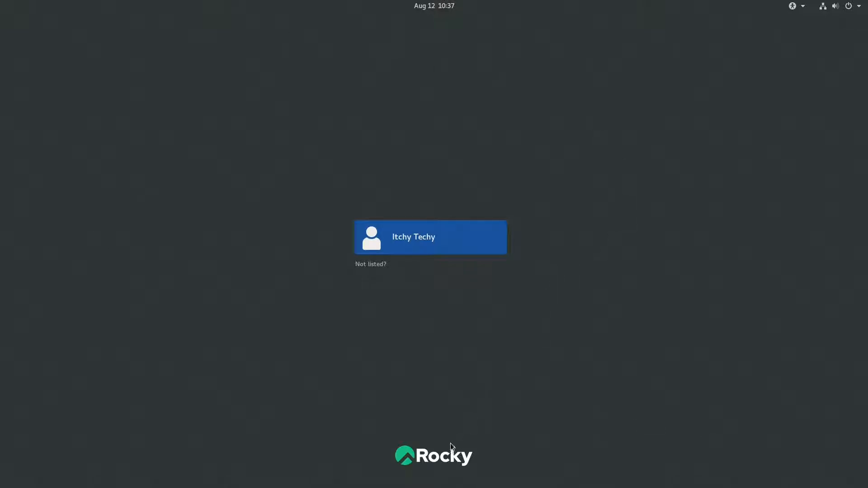
left_click(803, 10)
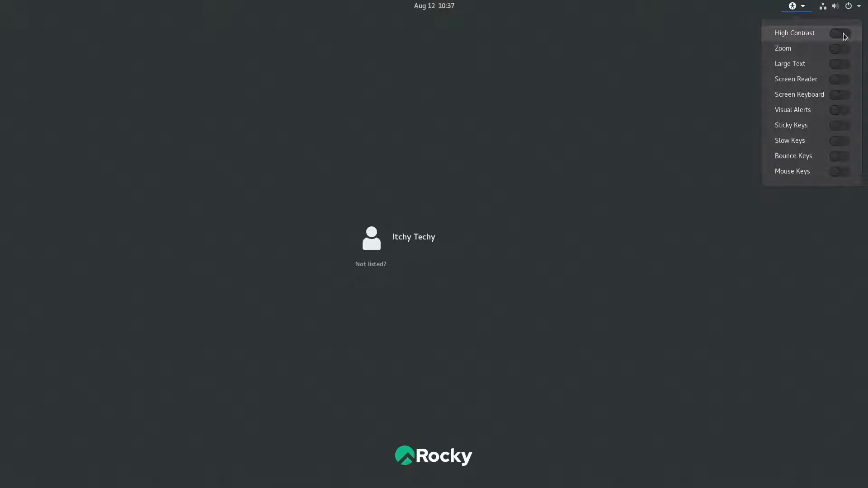
key("Escape")
left_click(803, 8)
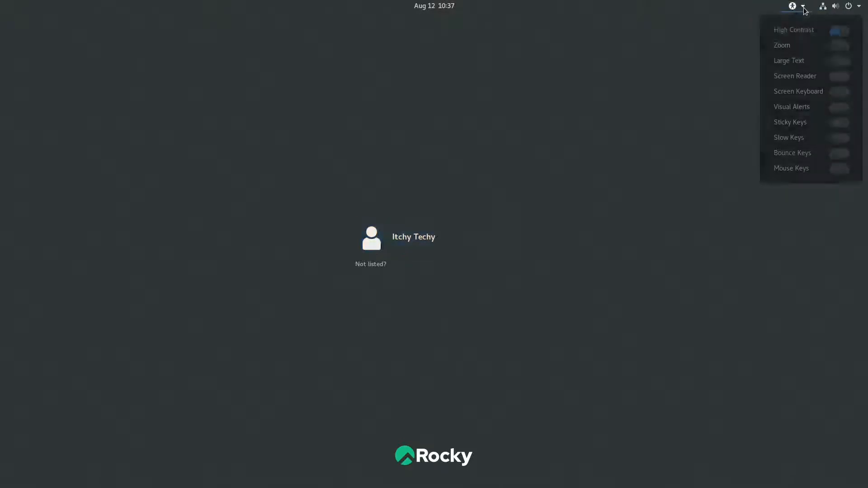
left_click(794, 6)
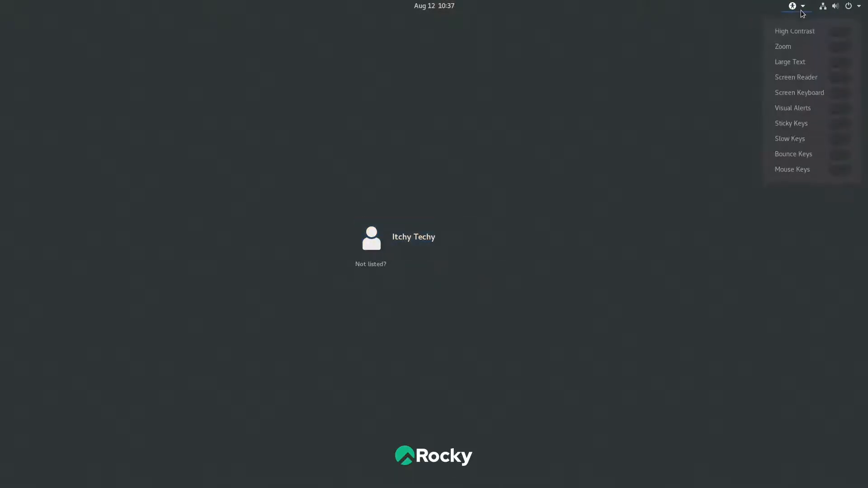
left_click(840, 48)
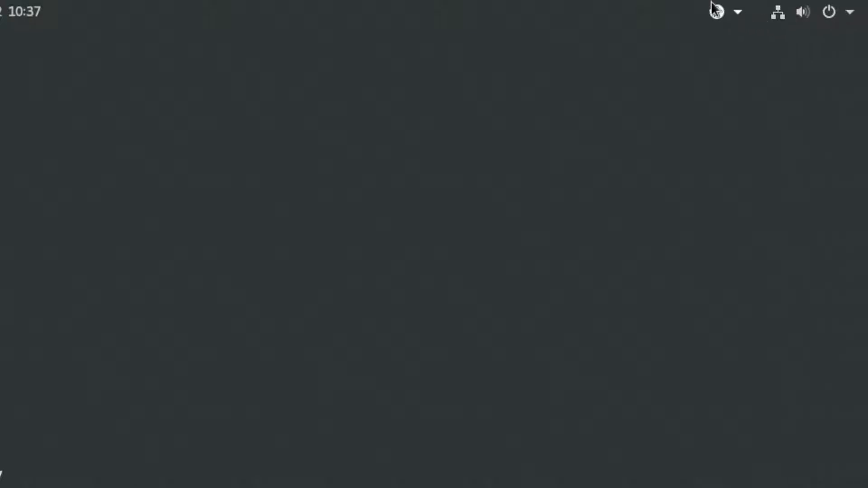
left_click(737, 13)
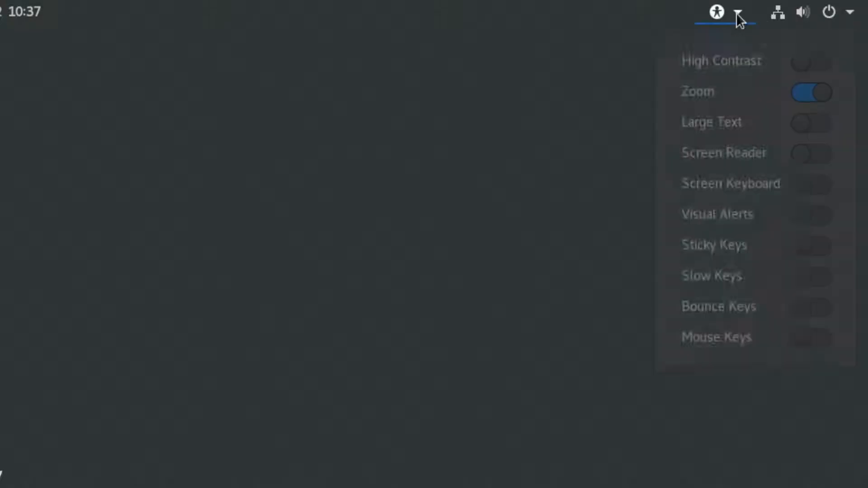
left_click(797, 98)
left_click(803, 8)
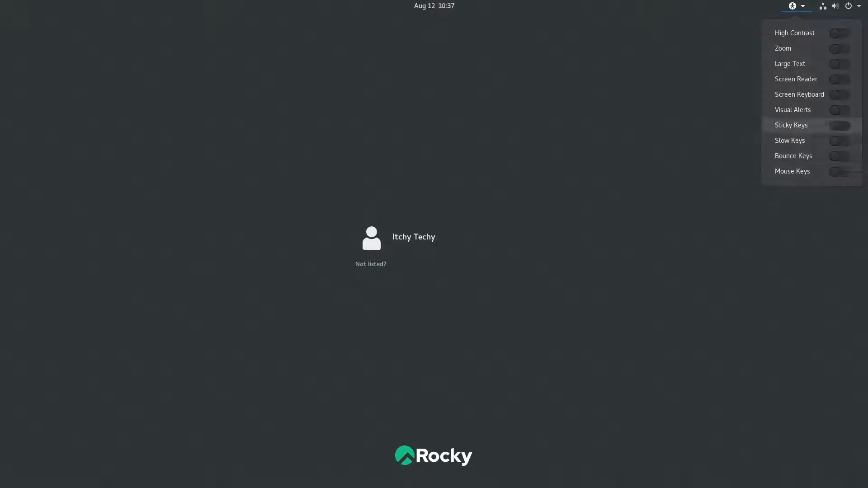
left_click(746, 23)
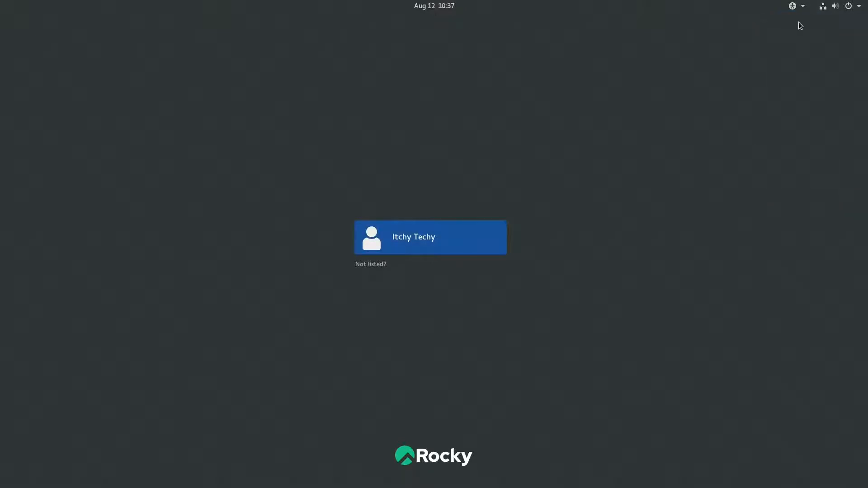
left_click(822, 11)
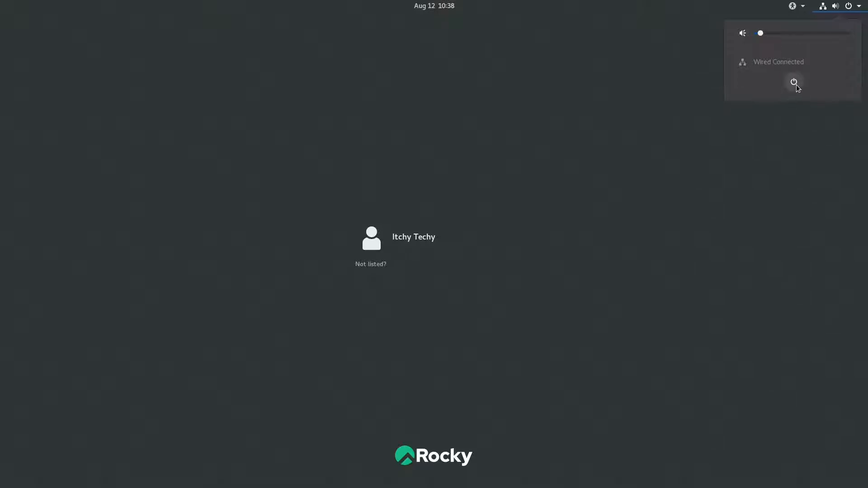
left_click(851, 10)
left_click(852, 10)
left_click(695, 170)
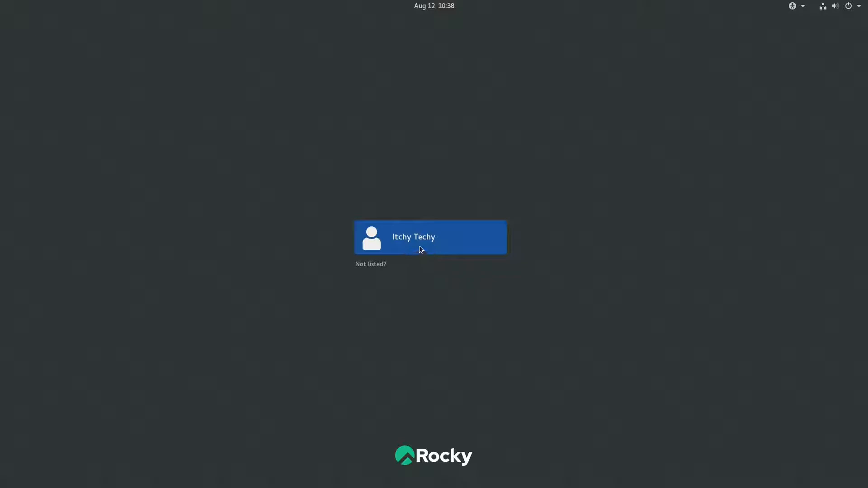
Sign in to the listed user account with its password, keeping the standard session
left_click(377, 268)
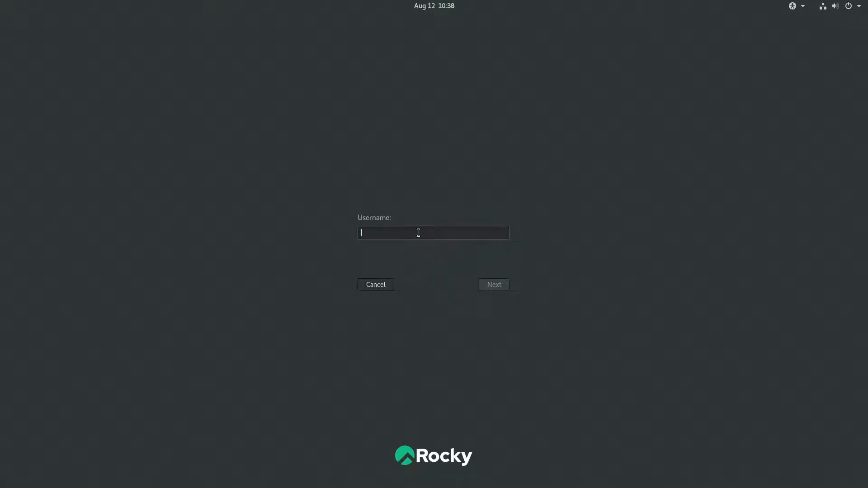
left_click(389, 287)
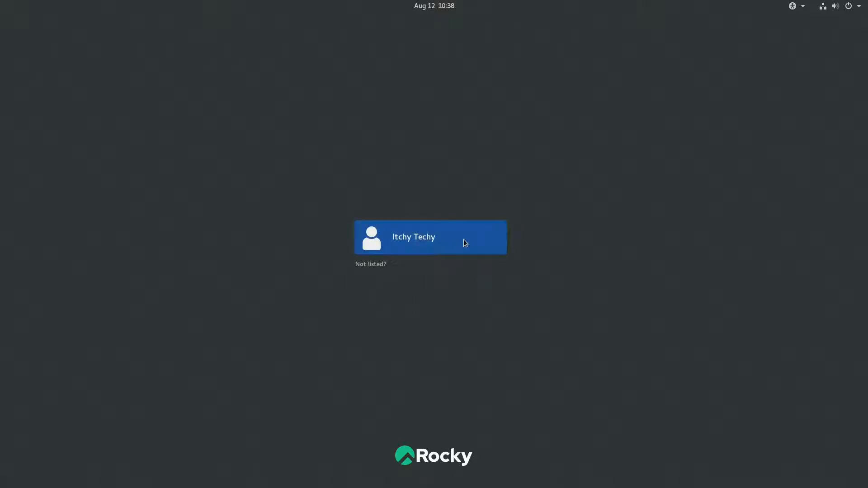
left_click(478, 242)
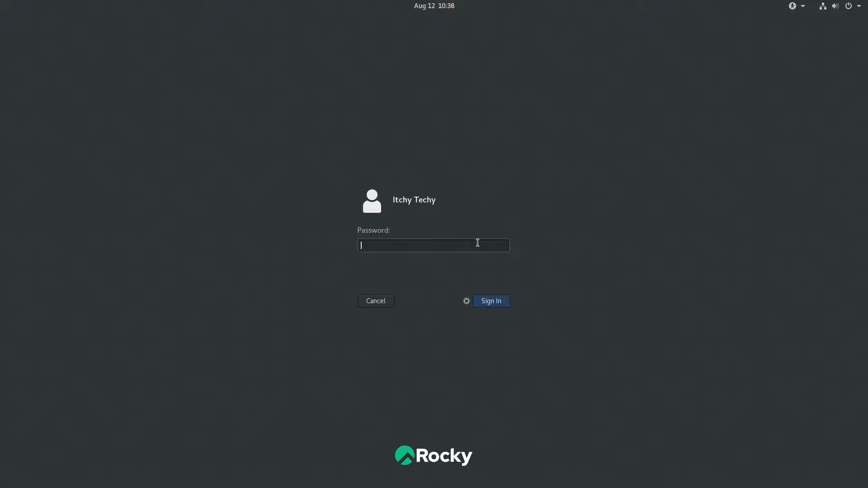
type("••")
left_click(467, 301)
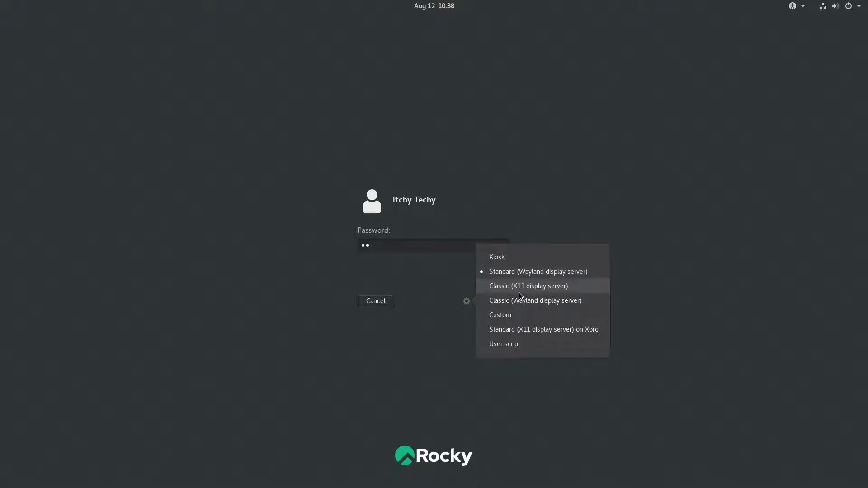
left_click(641, 296)
left_click(501, 302)
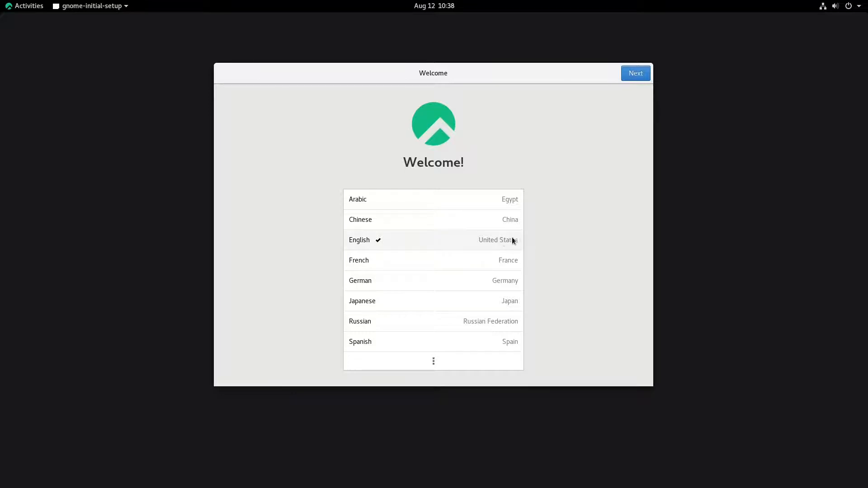
Keep English and the English (US) layout, and switch Location Services off
left_click(644, 76)
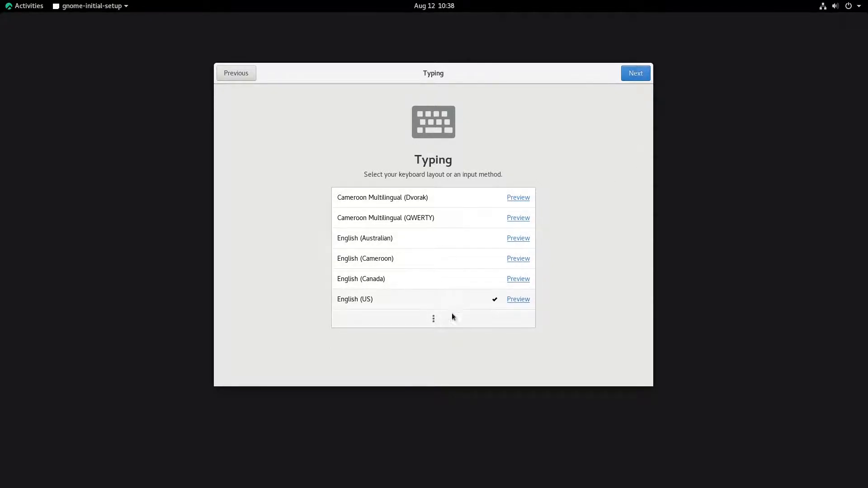
left_click(433, 322)
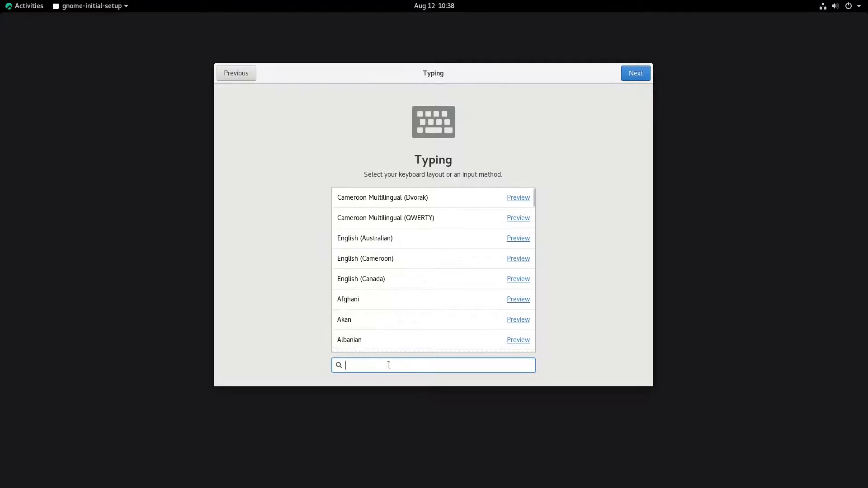
left_click(645, 75)
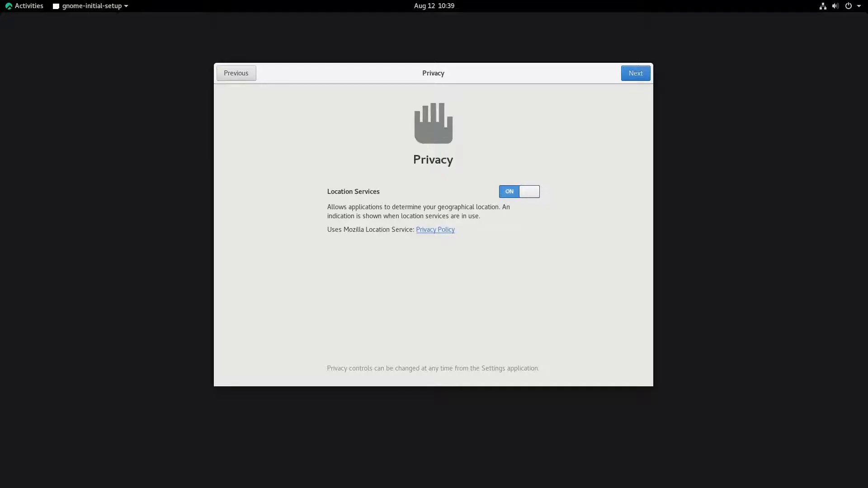
left_click(508, 193)
left_click(644, 74)
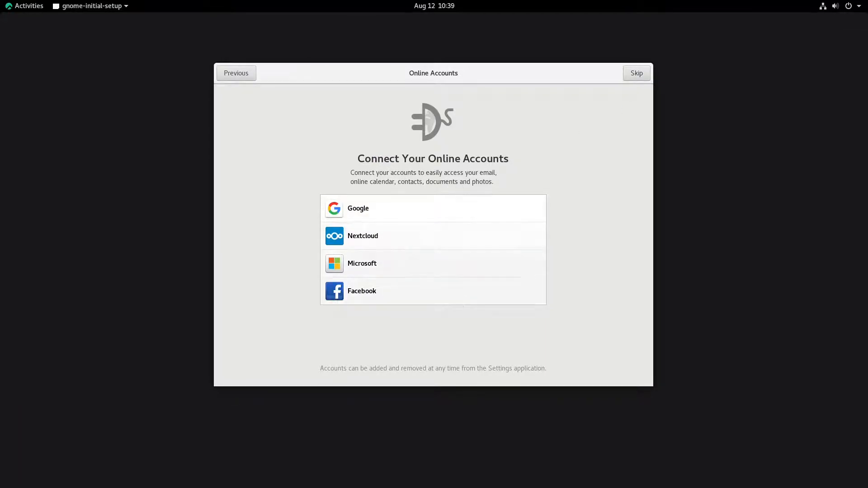
Start adding a Google account and sign in with its e-mail address and password
left_click(473, 209)
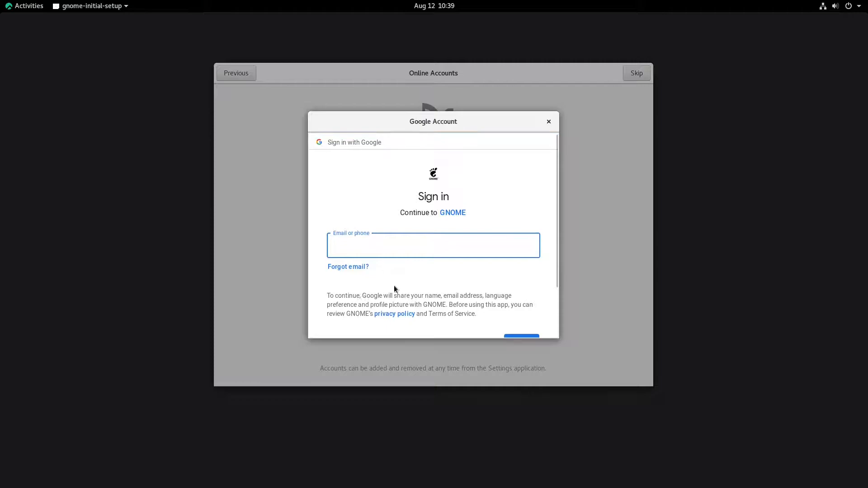
scroll(418, 272, "down", 3)
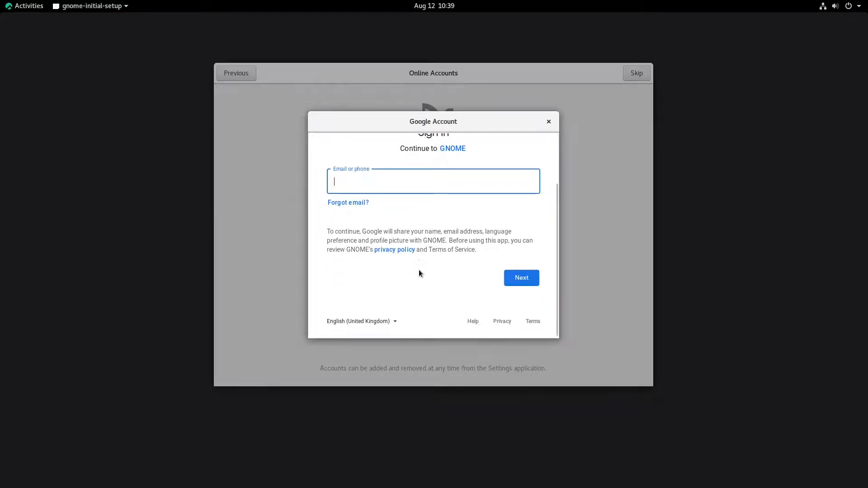
scroll(419, 271, "up", 3)
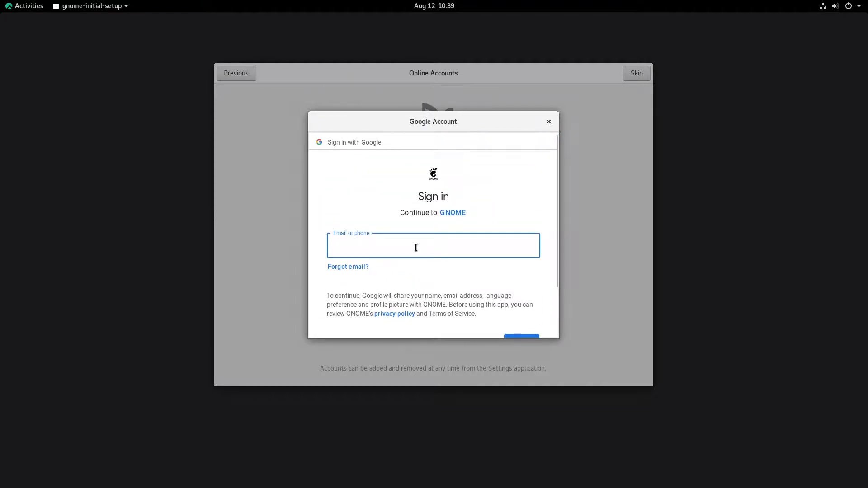
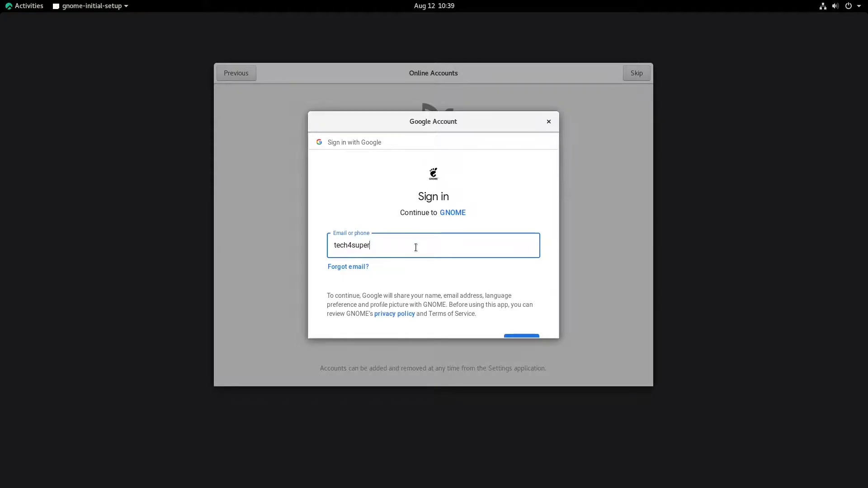
scroll(548, 310, "down", 1)
left_click(525, 326)
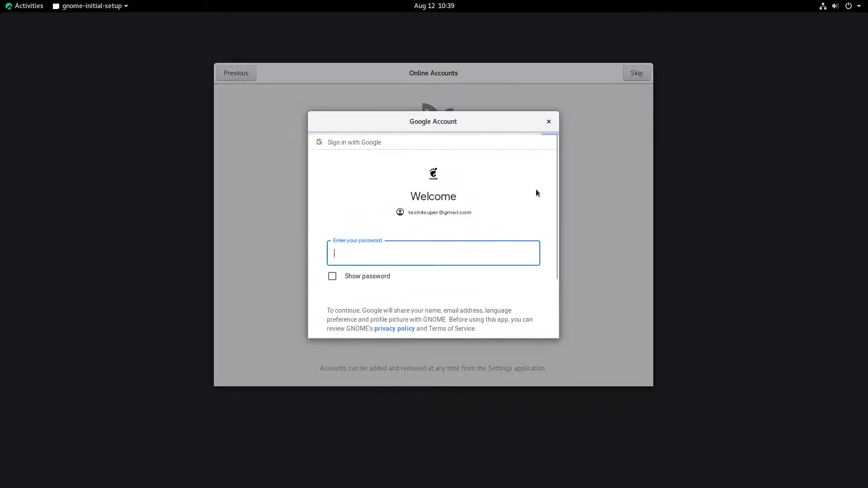
type("•••••••••")
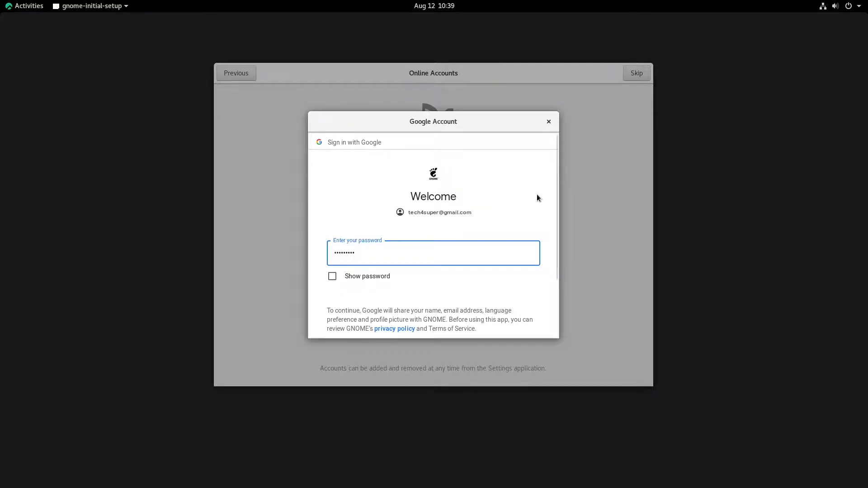
scroll(536, 194, "down", 2)
left_click(523, 320)
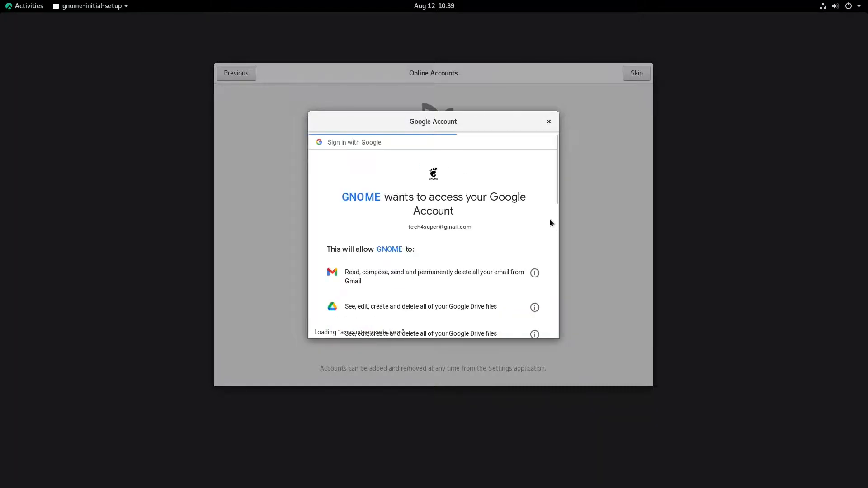
Allow GNOME access to the Google account and continue to the Ready to Go page
scroll(550, 222, "down", 10)
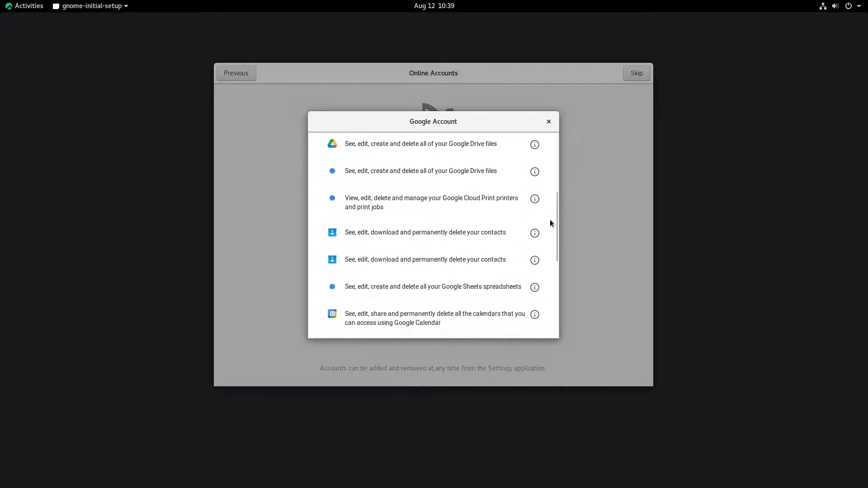
scroll(550, 228, "up", 5)
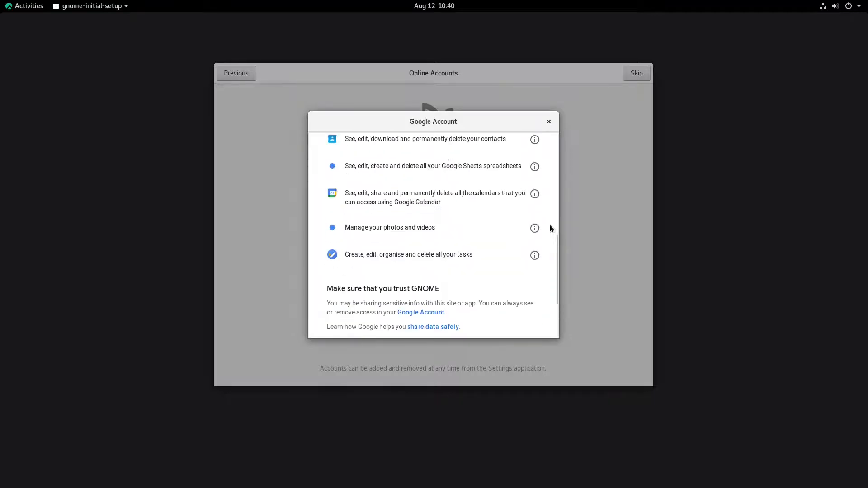
scroll(475, 260, "down", 6)
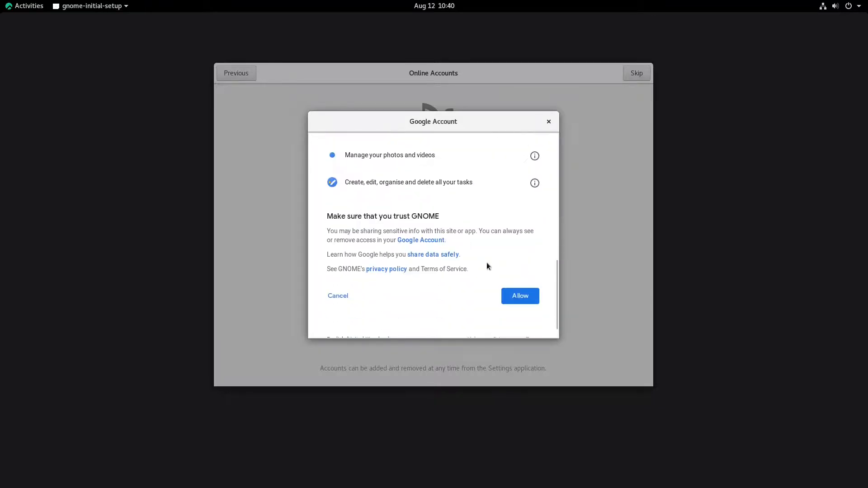
left_click(522, 277)
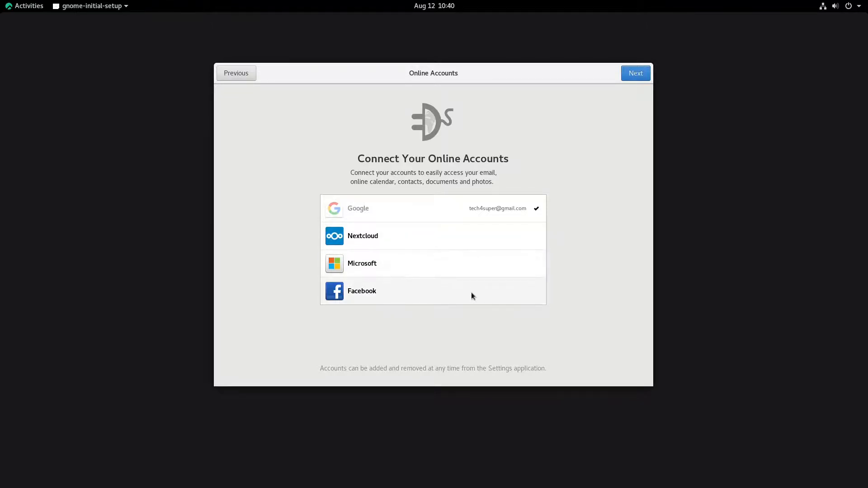
left_click(631, 74)
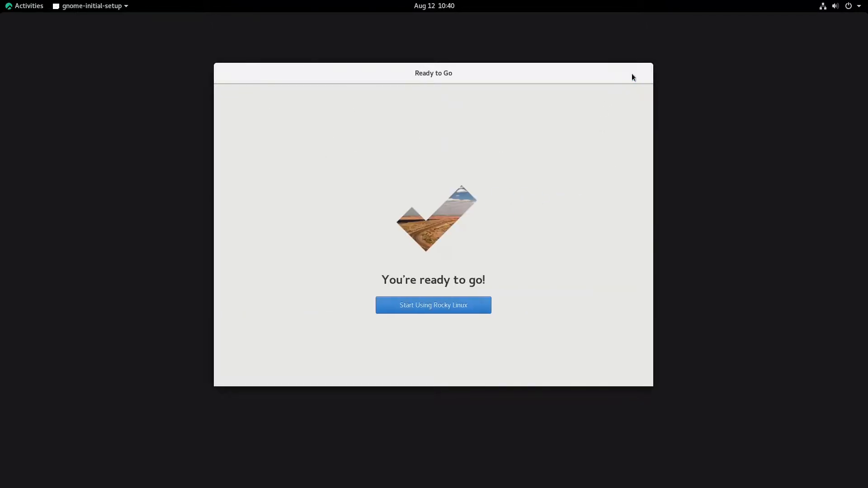
Start using Rocky Linux and watch the Launch applications video in Help
left_click(482, 309)
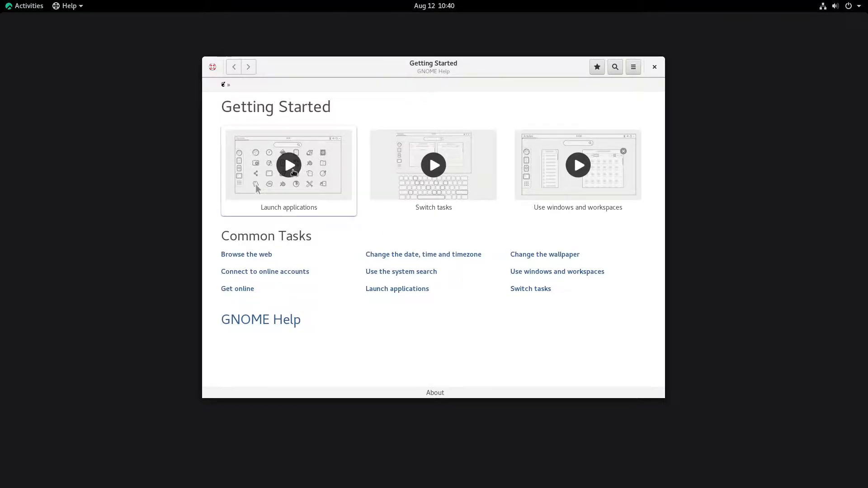
left_click(294, 173)
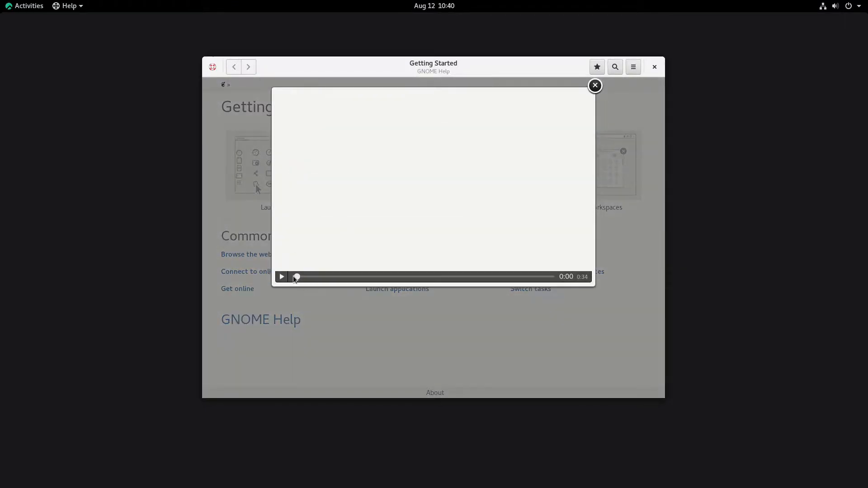
left_click(281, 276)
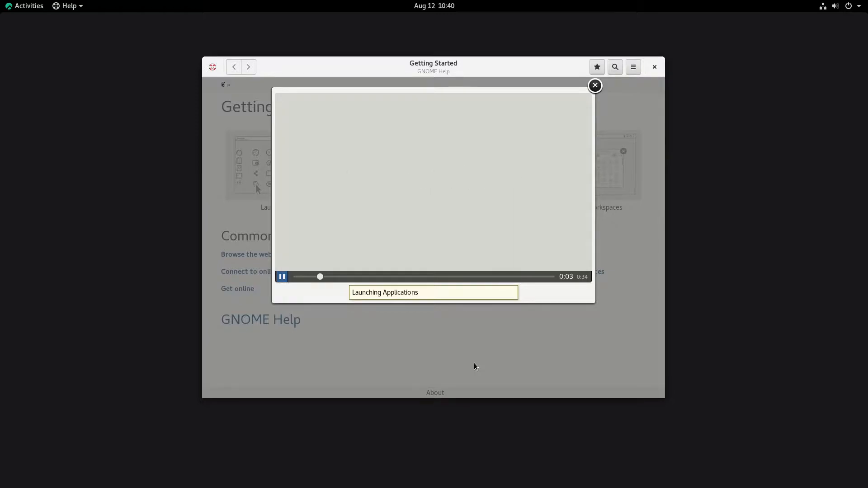
left_click(460, 276)
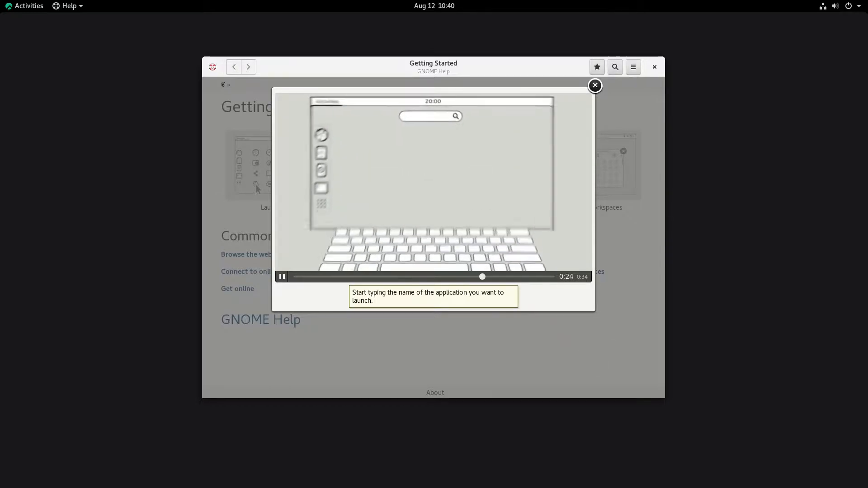
left_click(595, 85)
Watch the Switch tasks video, then close the Help window
left_click(434, 167)
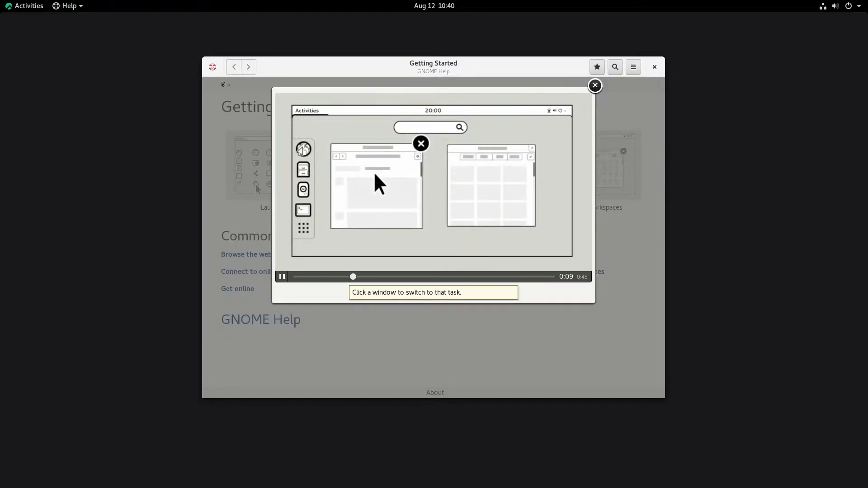
left_click(595, 86)
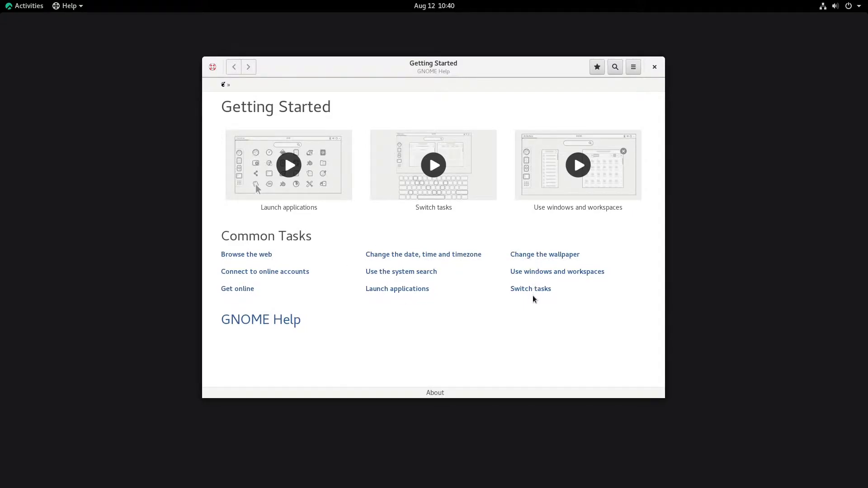
left_click(654, 67)
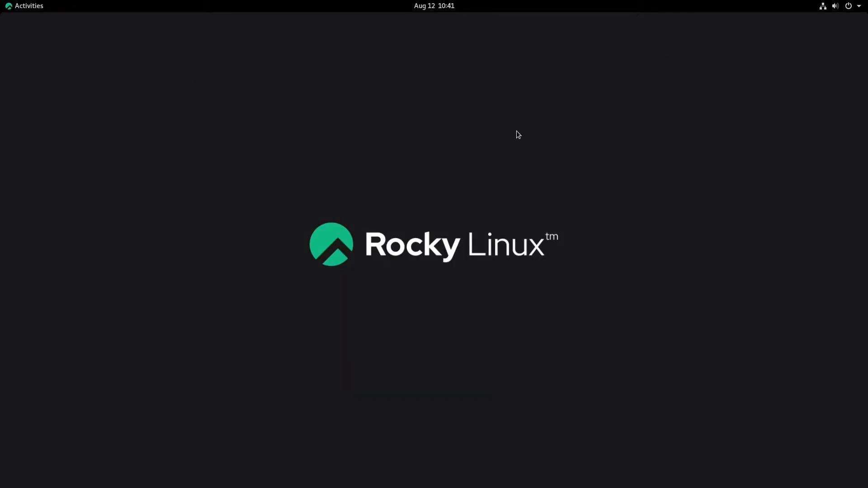
View the Background settings from the desktop menu, close Settings, and show Activities
right_click(516, 131)
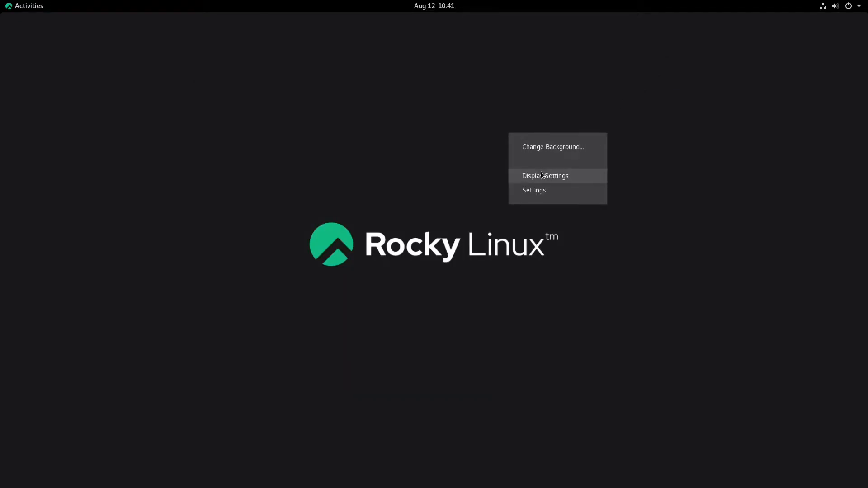
left_click(544, 149)
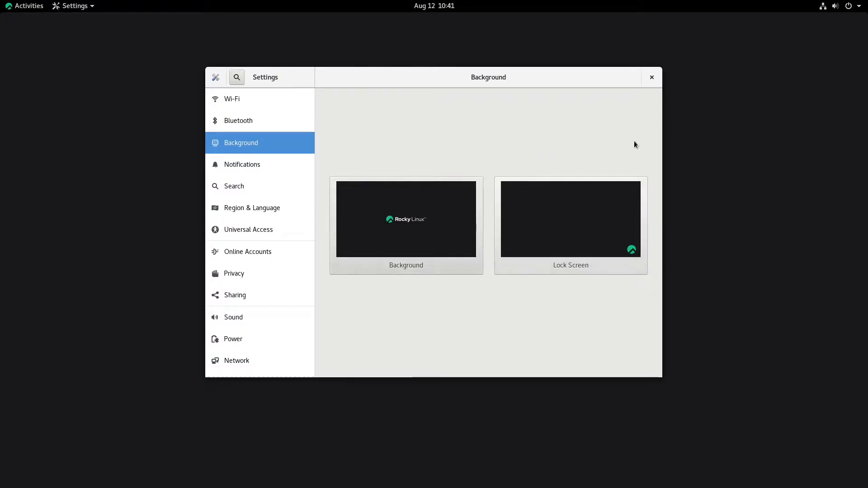
left_click(651, 77)
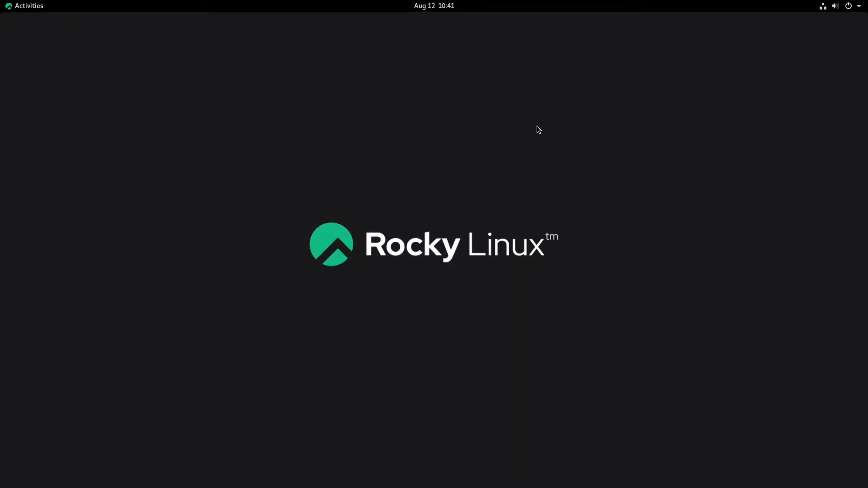
left_click(35, 12)
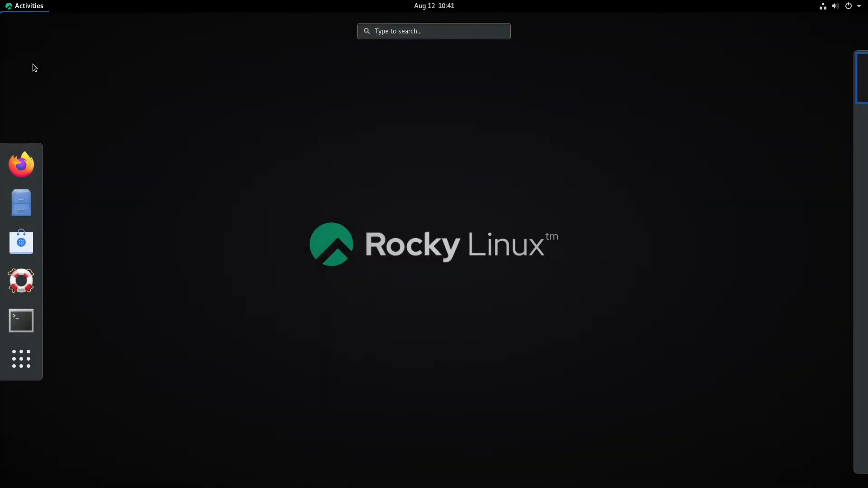
Launch Terminal and give its profile a custom Monospace Regular font at size 18
left_click(26, 328)
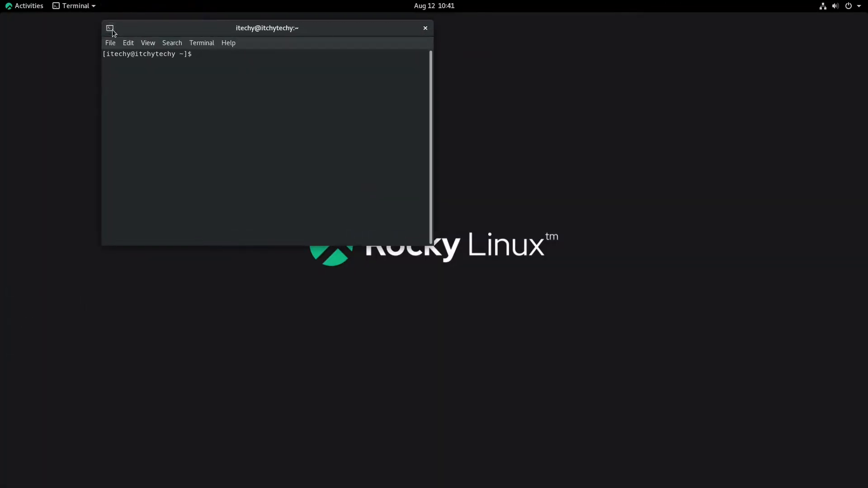
left_click(131, 44)
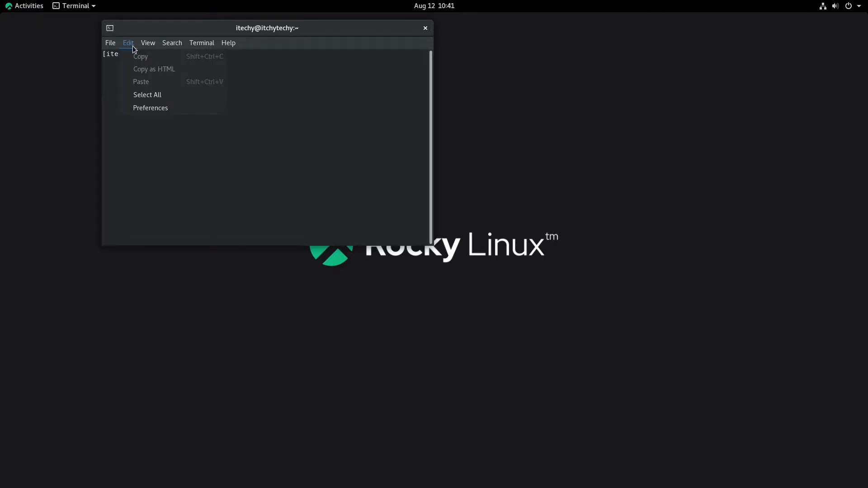
left_click(150, 107)
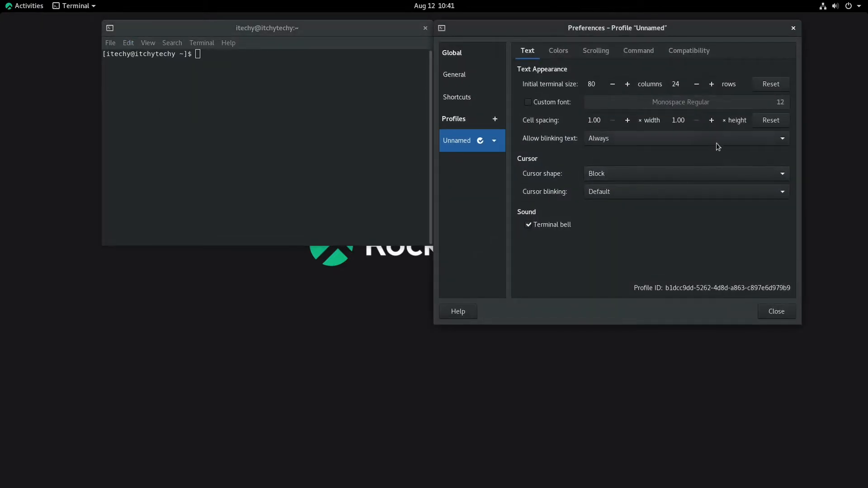
left_click(561, 104)
left_click(672, 104)
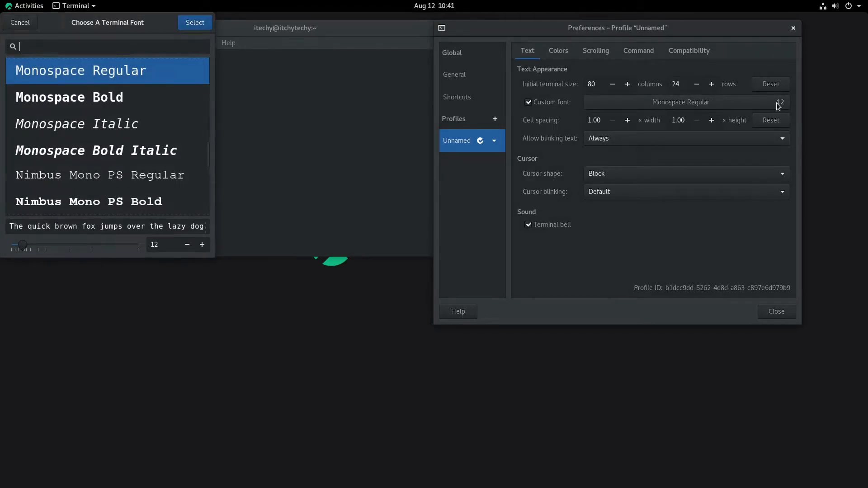
left_click(203, 246)
left_click(203, 247)
left_click(202, 247)
left_click(203, 247)
left_click(202, 244)
left_click(202, 245)
left_click(194, 23)
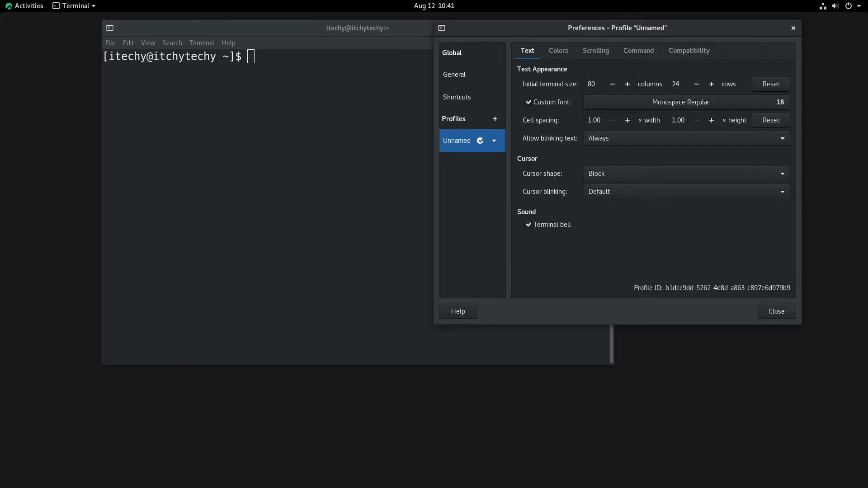
Run cat /etc/redhat-release to show Rocky Linux release 8.4 (Green Obsidian)
left_click(778, 312)
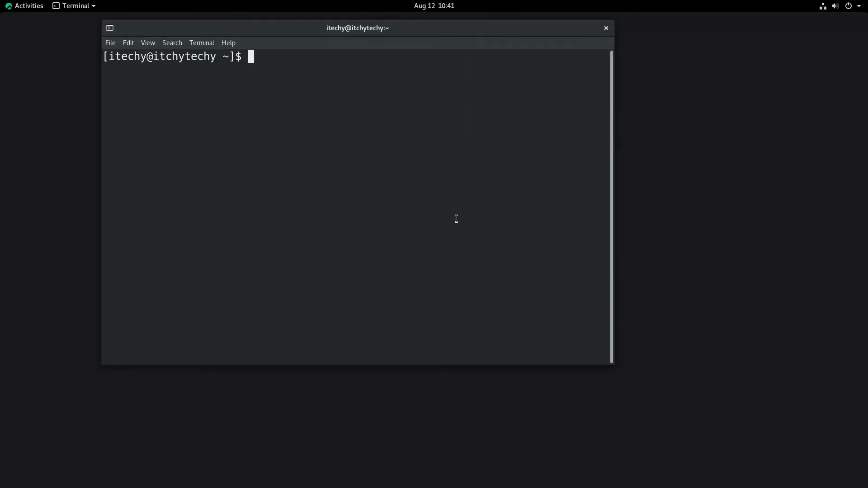
type("cat /etc/")
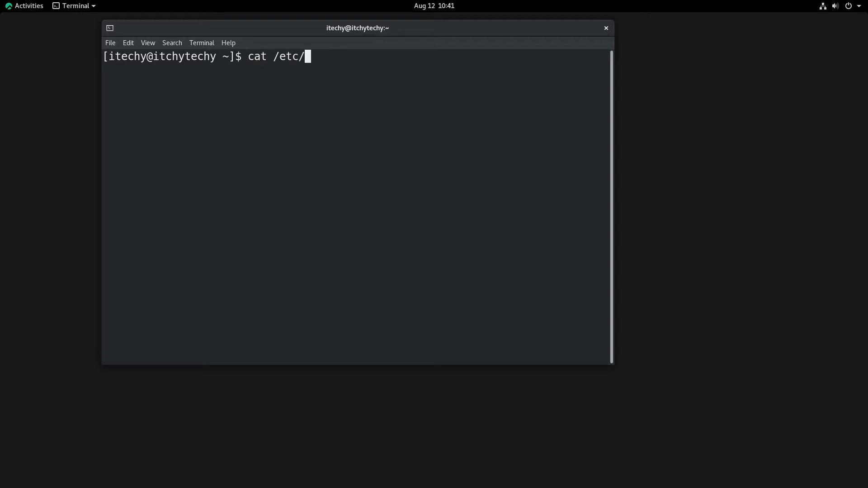
type("red")
key("Tab")
key("Return")
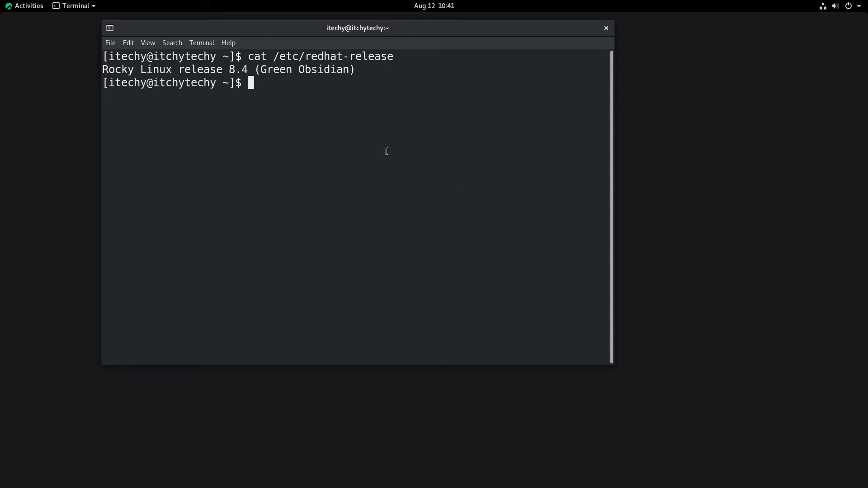
triple_click(327, 71)
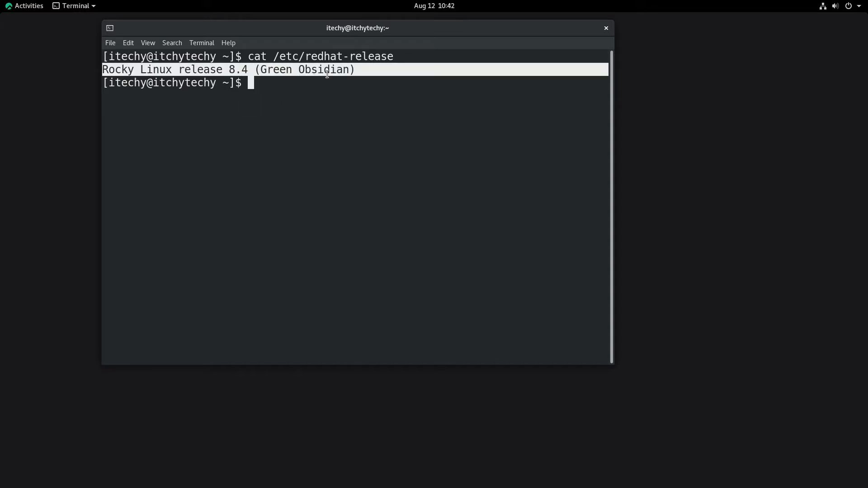
left_click(381, 126)
Run uname -a to show kernel 4.18.0-305.3.1.el8_4.x86_64
key("Return")
key("Return")
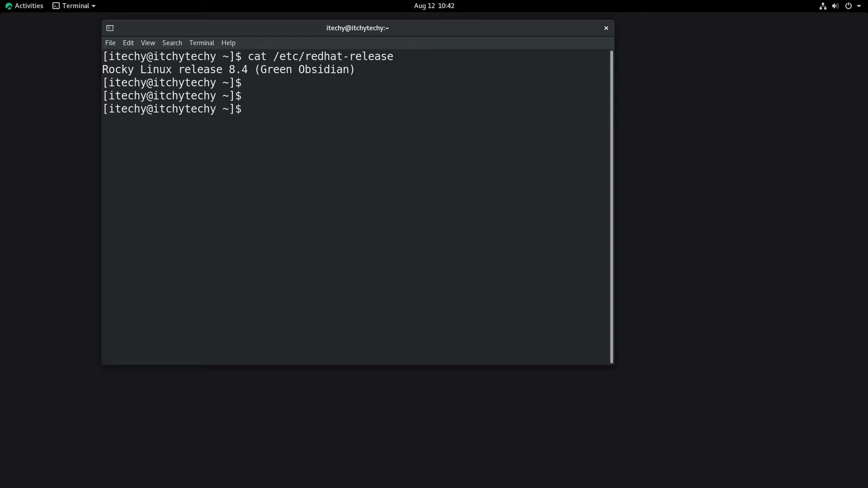
type("uname -a")
key("Return")
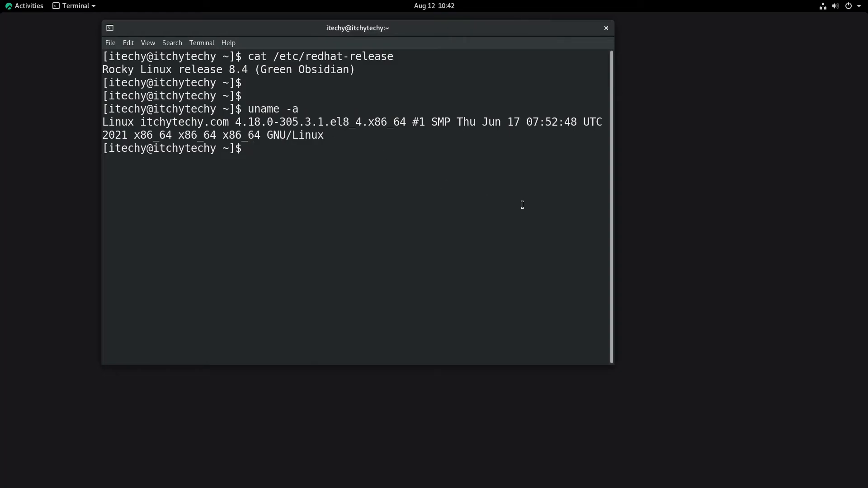
Close the terminal and lock the screen from the system menu
left_click(606, 28)
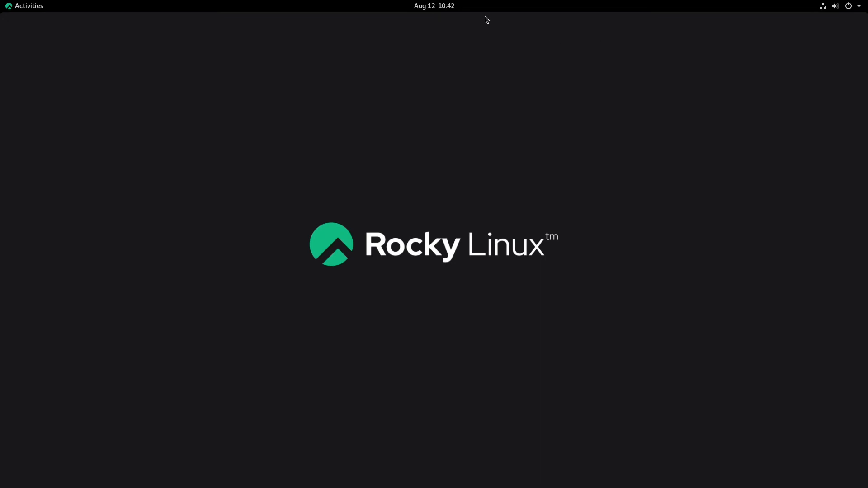
left_click(444, 7)
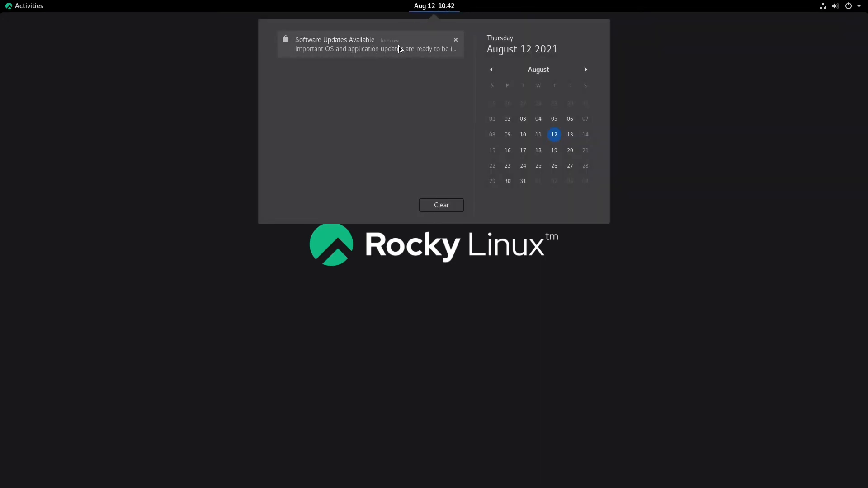
left_click(694, 175)
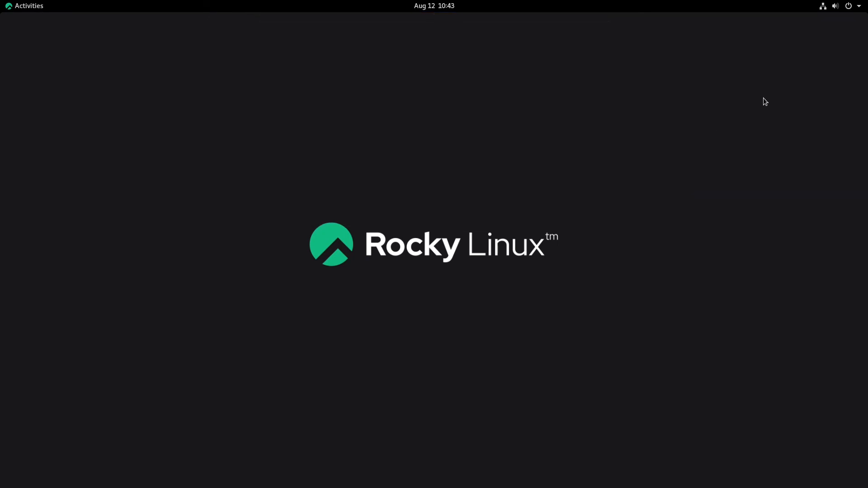
left_click(854, 9)
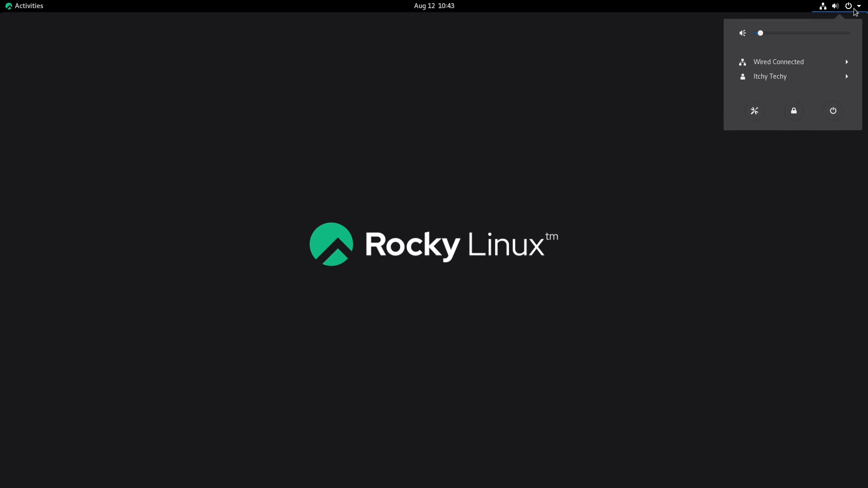
left_click(795, 111)
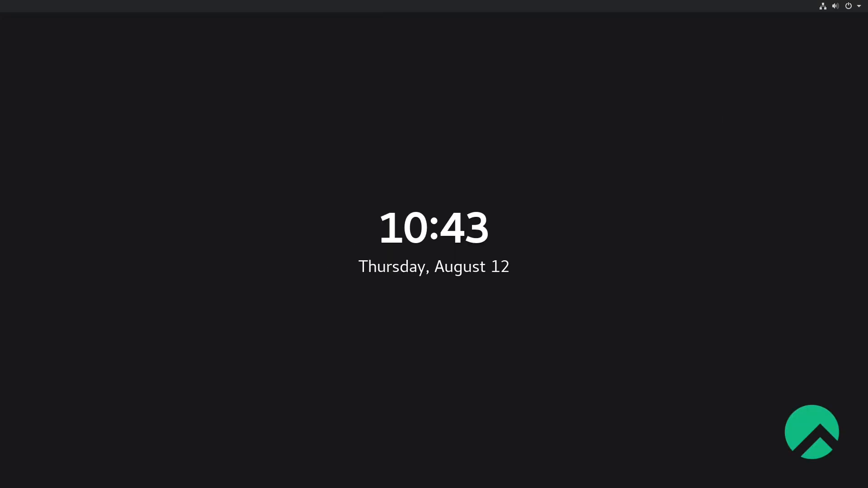